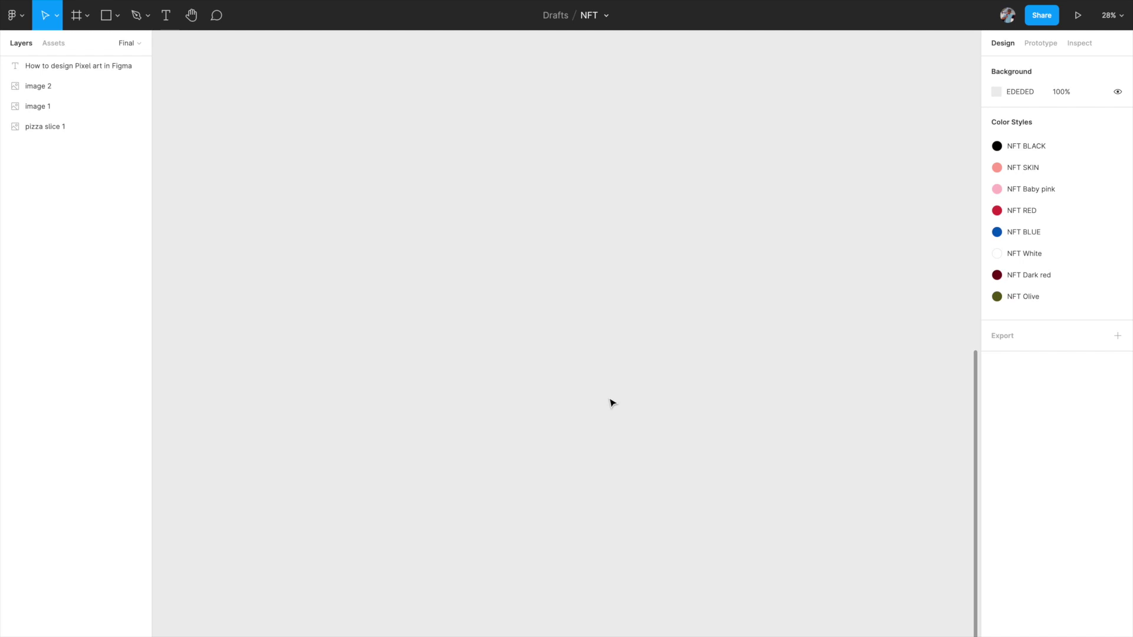
Draw a frame on the empty canvas and set its width and height to 640
key(f)
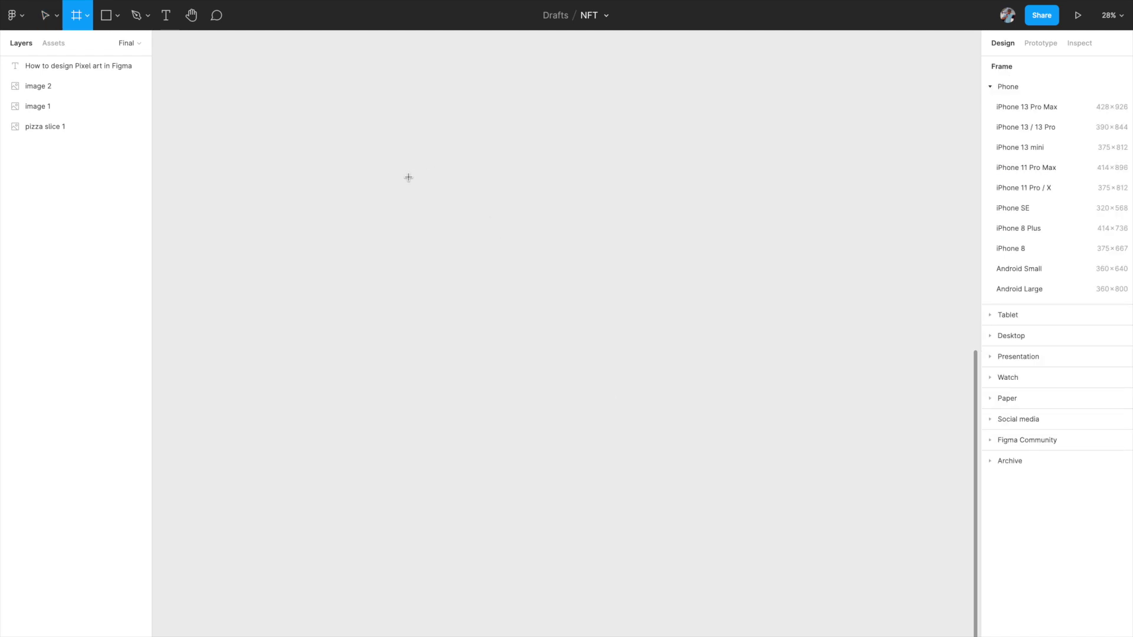
drag(409, 177, 685, 467)
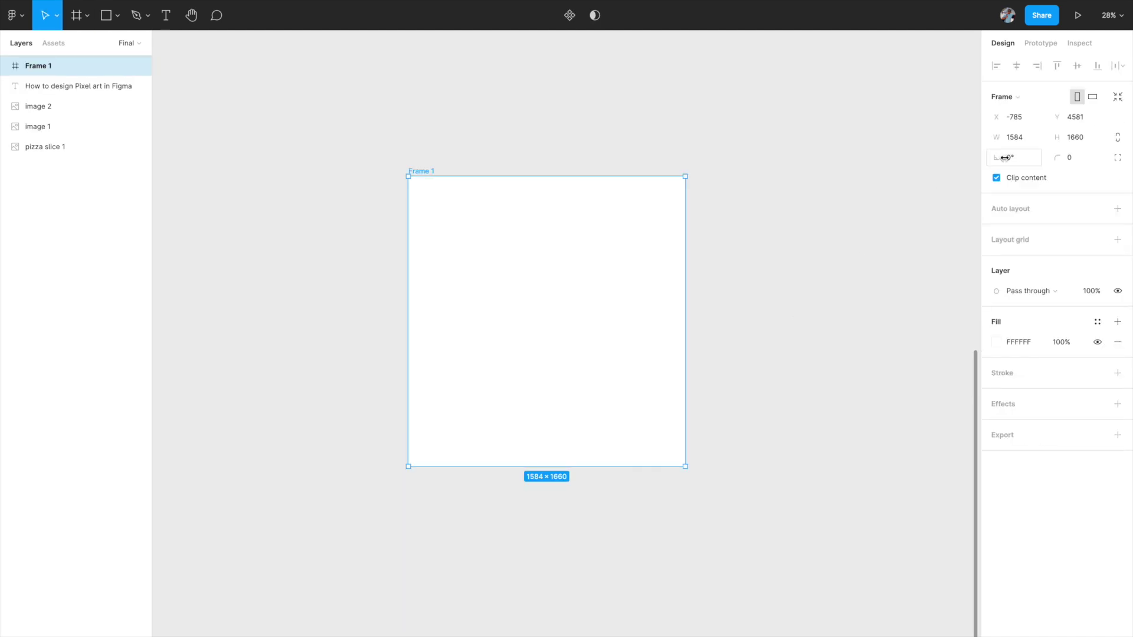
click(1026, 146)
text(640)
click(1087, 139)
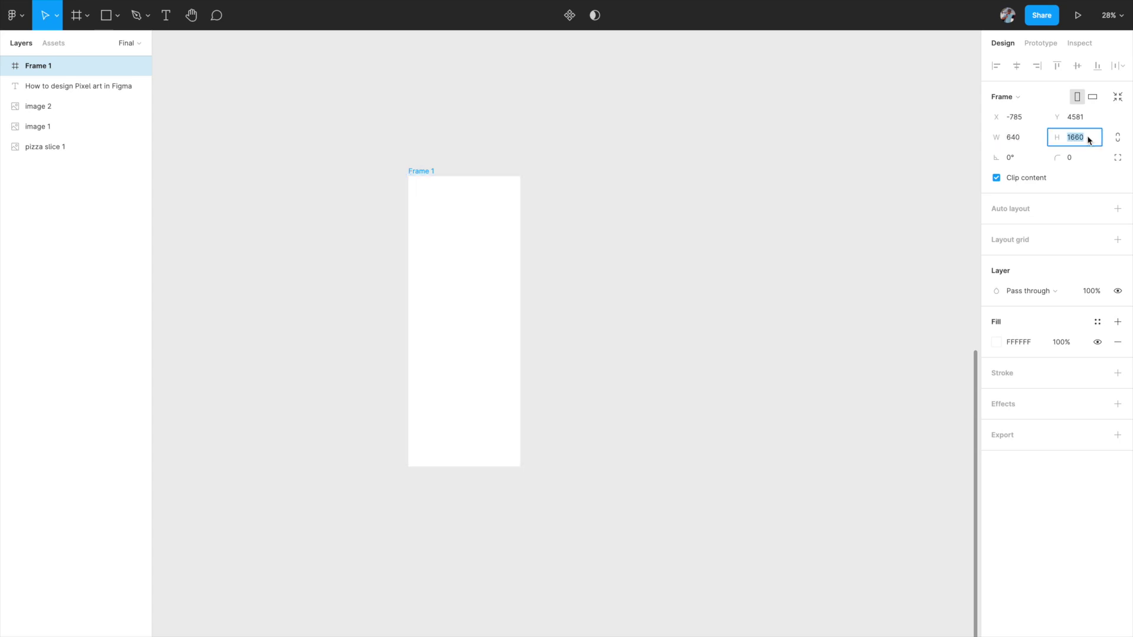
text(640)
key(Return)
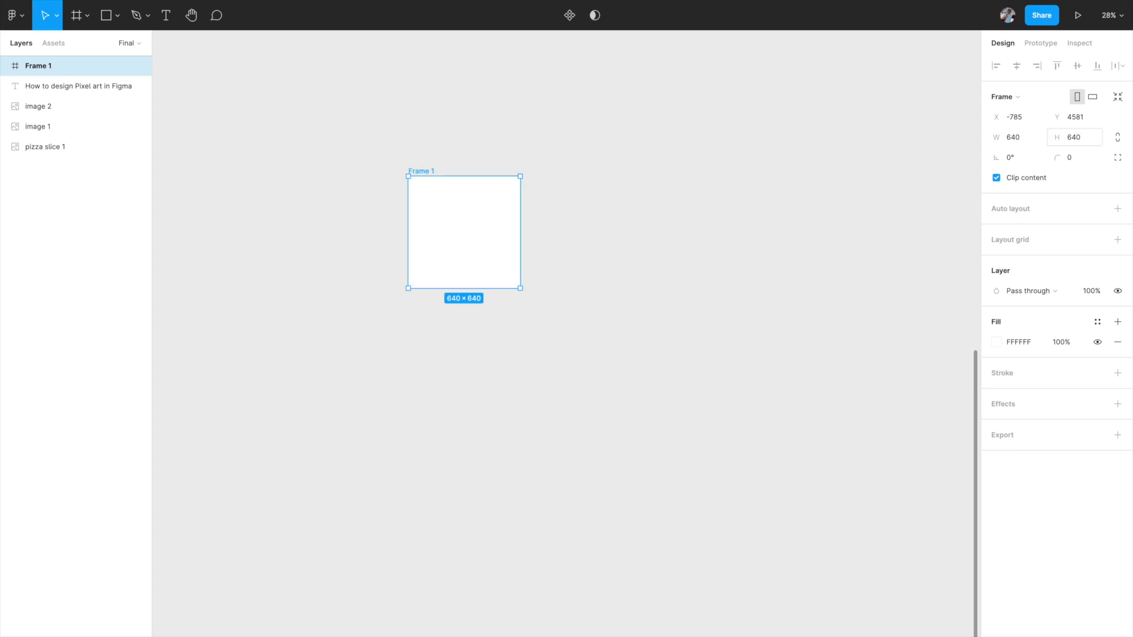
Rename the new frame as Pixel art
scroll(577, 304, up, 5)
scroll(577, 304, left, 5)
scroll(577, 305, up, 3)
scroll(577, 304, right, 1)
scroll(577, 304, down, 1)
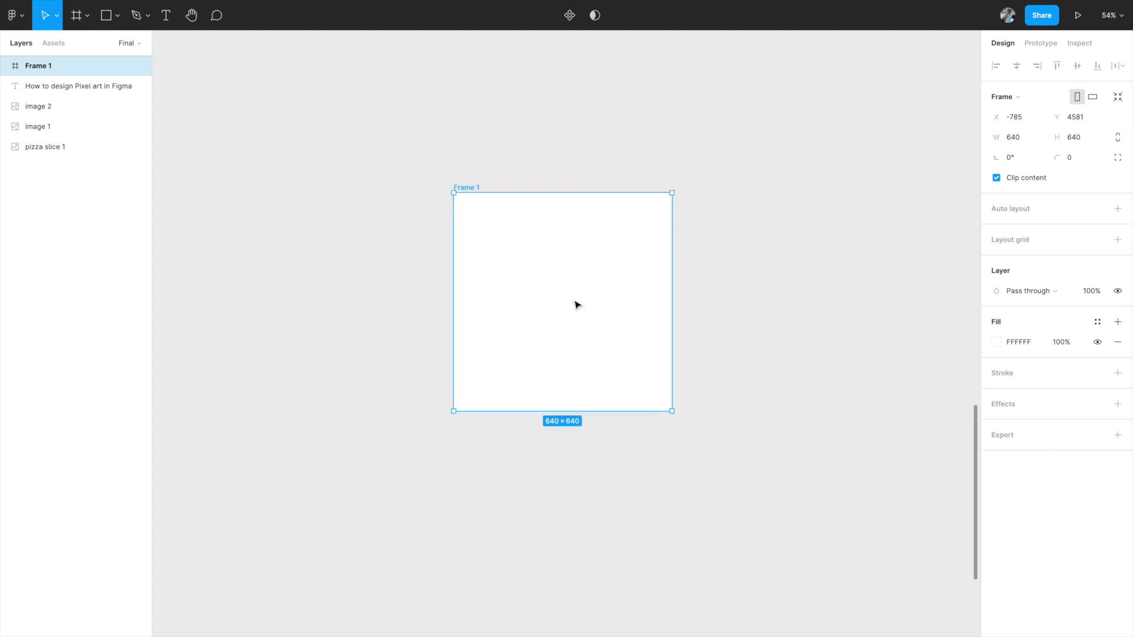
scroll(577, 304, up, 4)
click(791, 269)
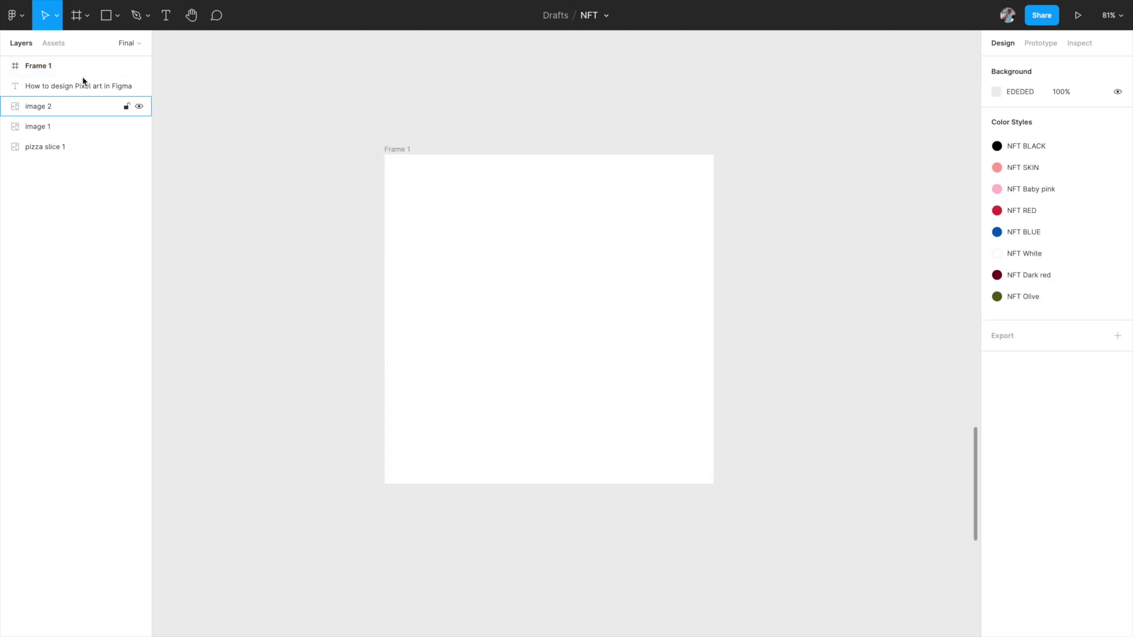
click(39, 66)
double_click(47, 66)
text(pIXE)
key(BackSpace)
key(BackSpace)
key(BackSpace)
text(Pixel art)
key(Return)
click(254, 191)
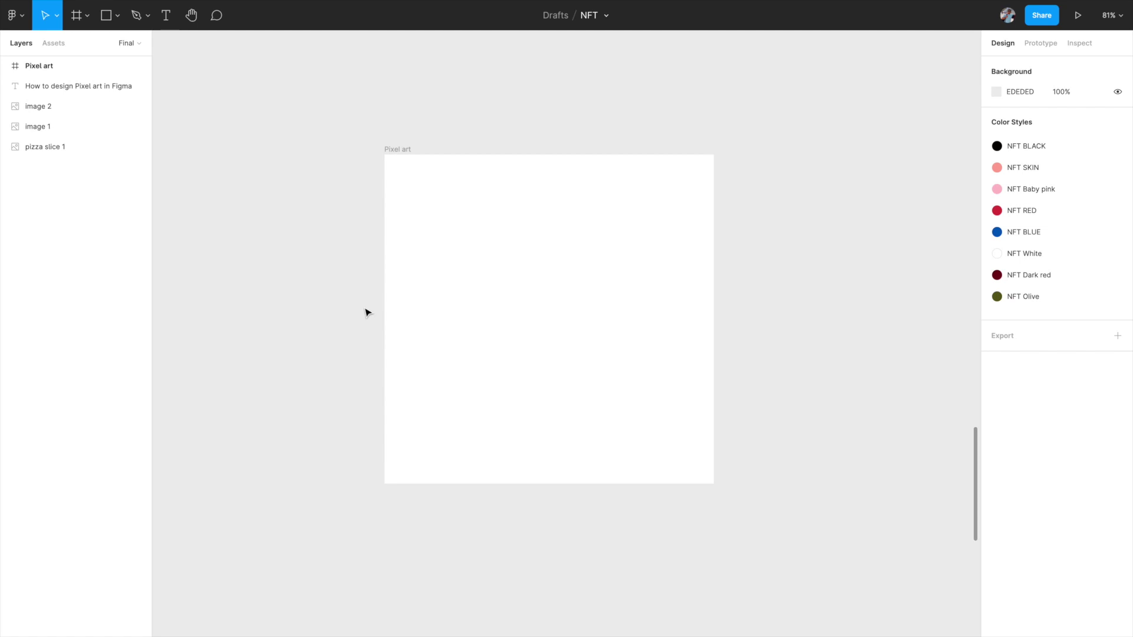
Draw a small rectangle near the lower-left corner of the Pixel art frame and set its size to 10 × 10
ctrl+scroll(402, 470, up, 5)
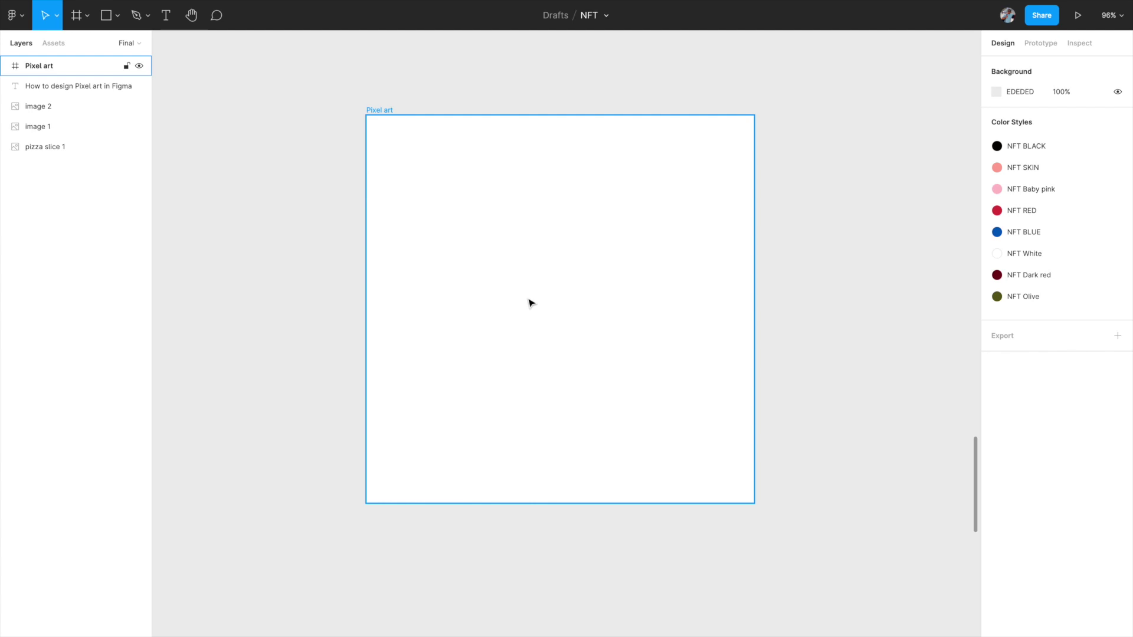
click(466, 428)
scroll(466, 428, down, 2)
scroll(466, 428, up, 3)
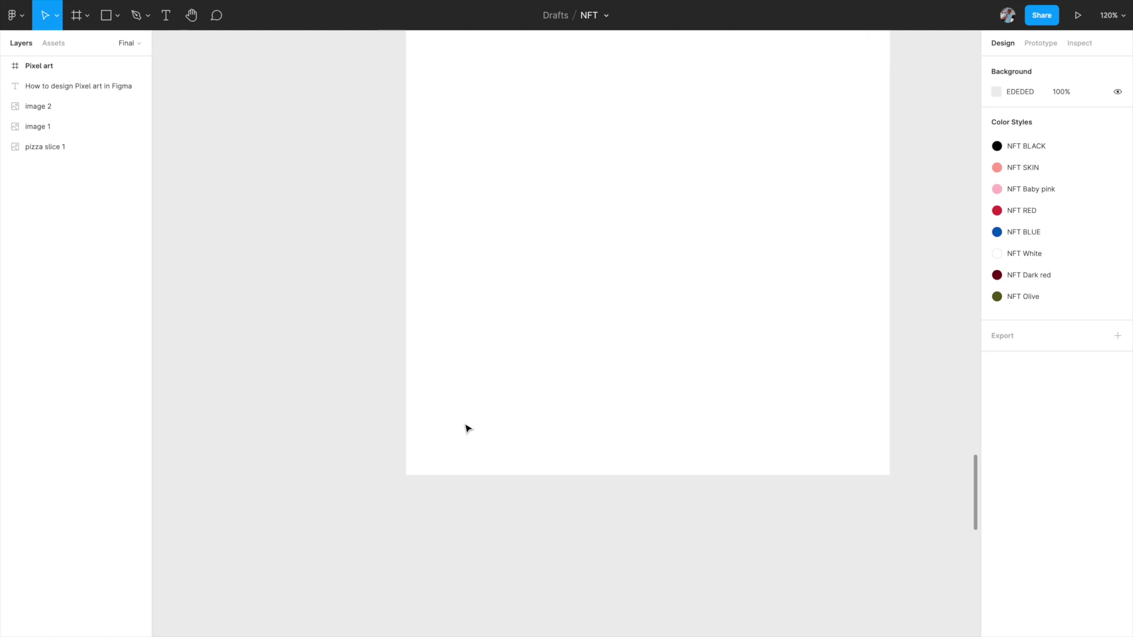
key(r)
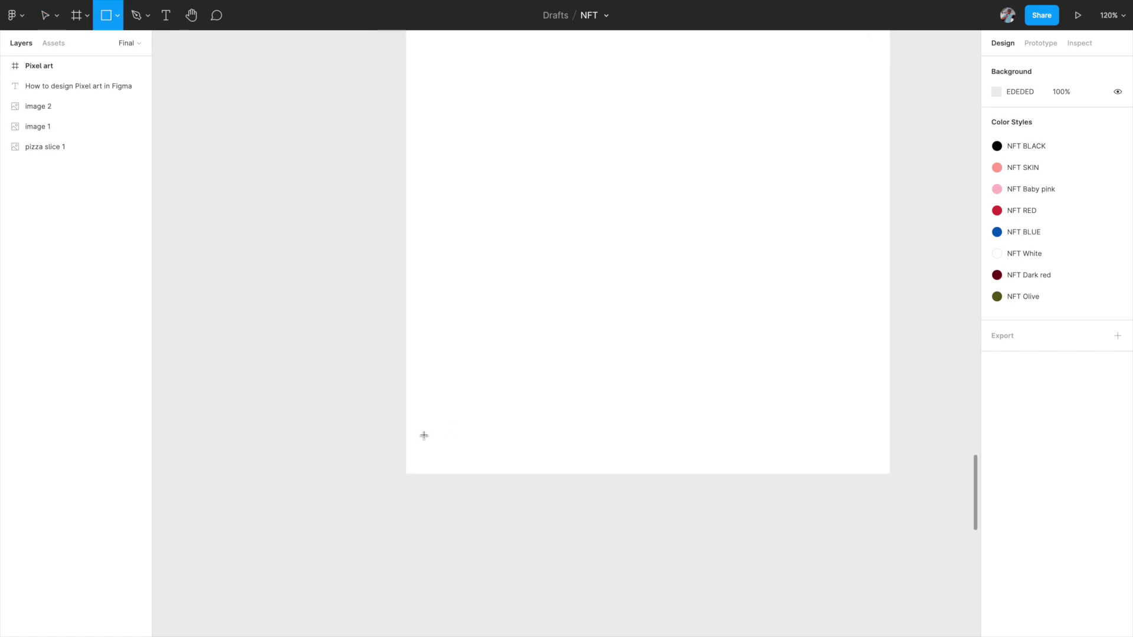
drag(423, 434, 441, 454)
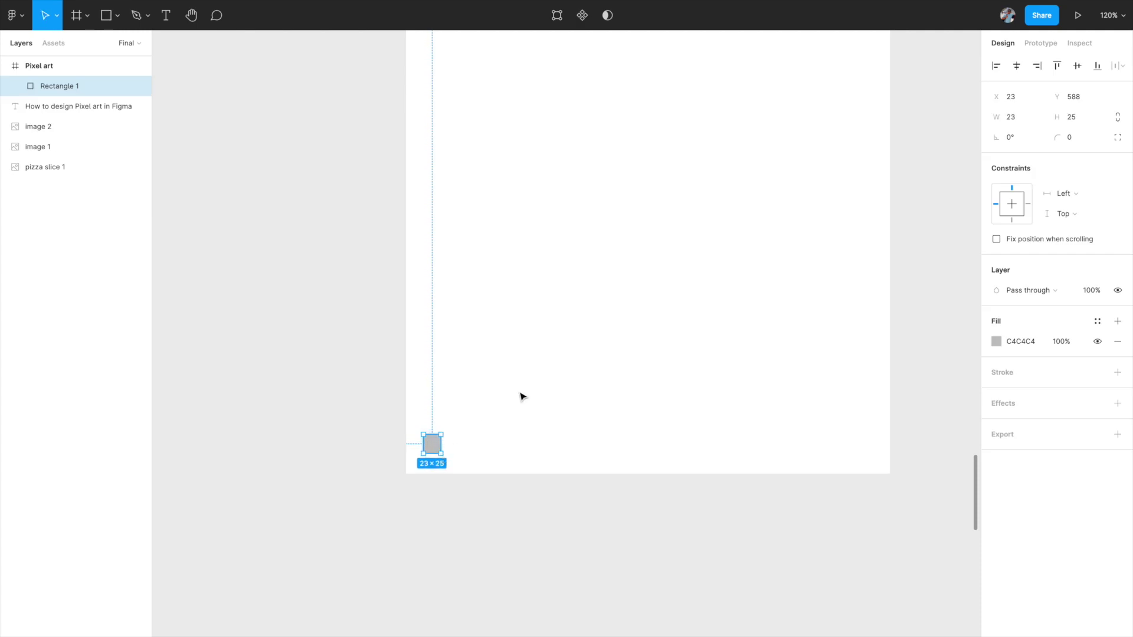
click(1023, 118)
text(10)
click(1087, 117)
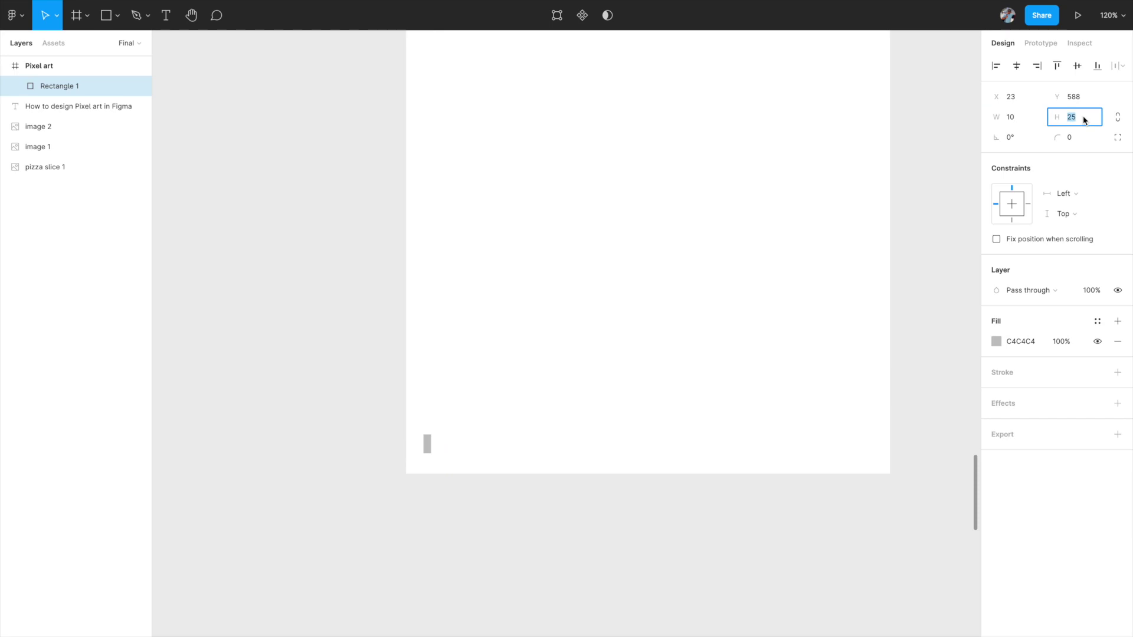
text(10)
key(Return)
Move the small square into the frame's bottom-left corner at X 0, Y 630 and change its fill to white FFFFFF
scroll(427, 438, up, 5)
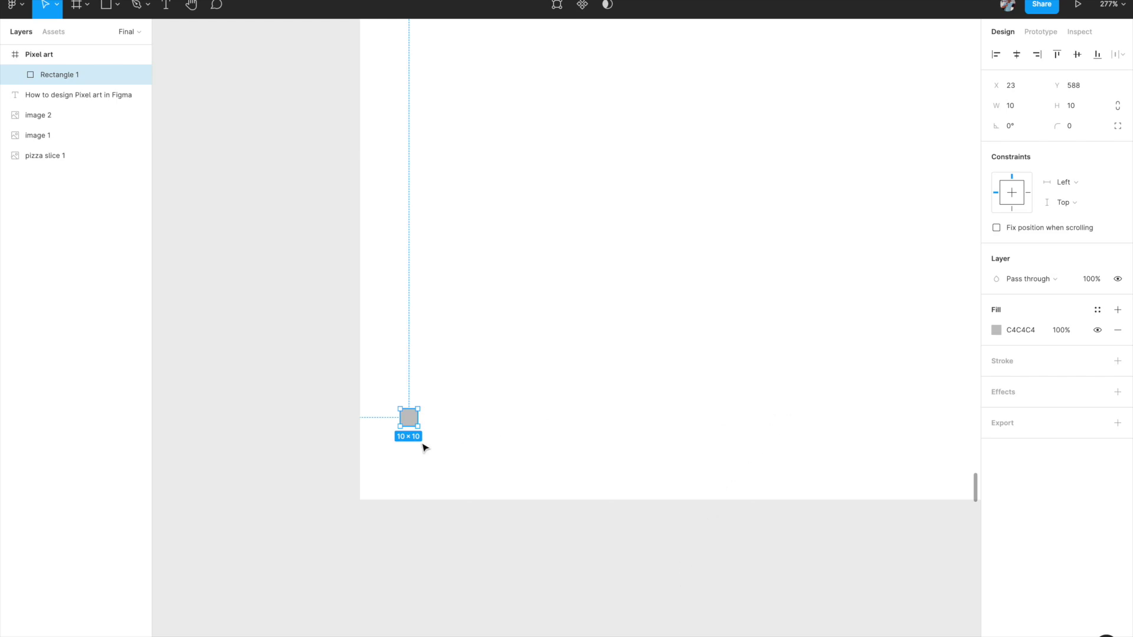
drag(413, 423, 373, 496)
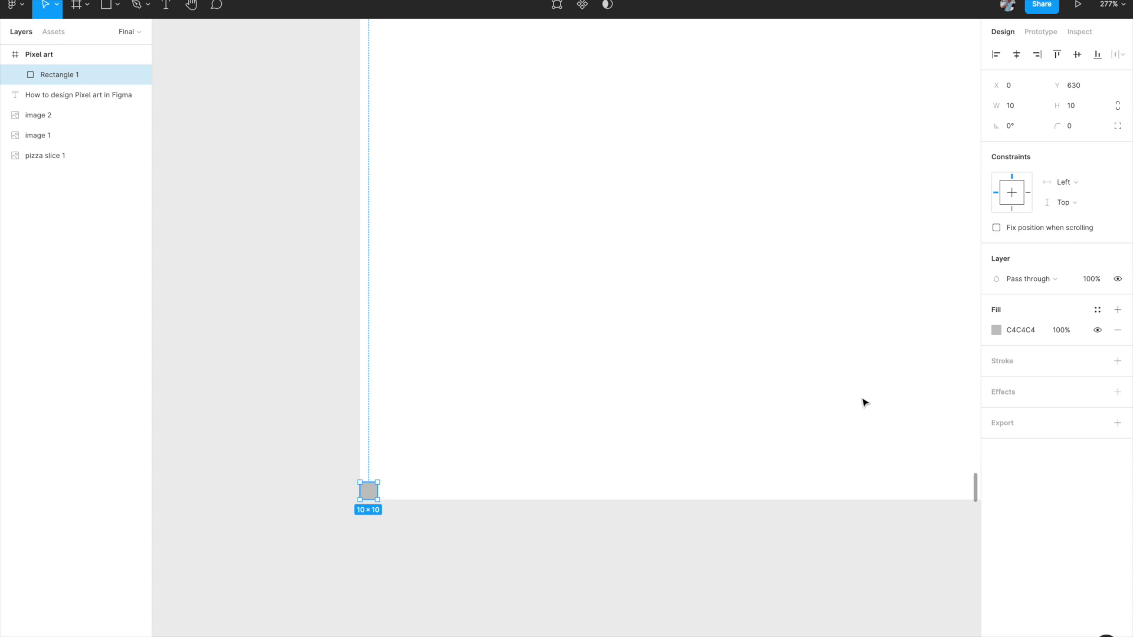
click(996, 330)
drag(870, 360, 782, 328)
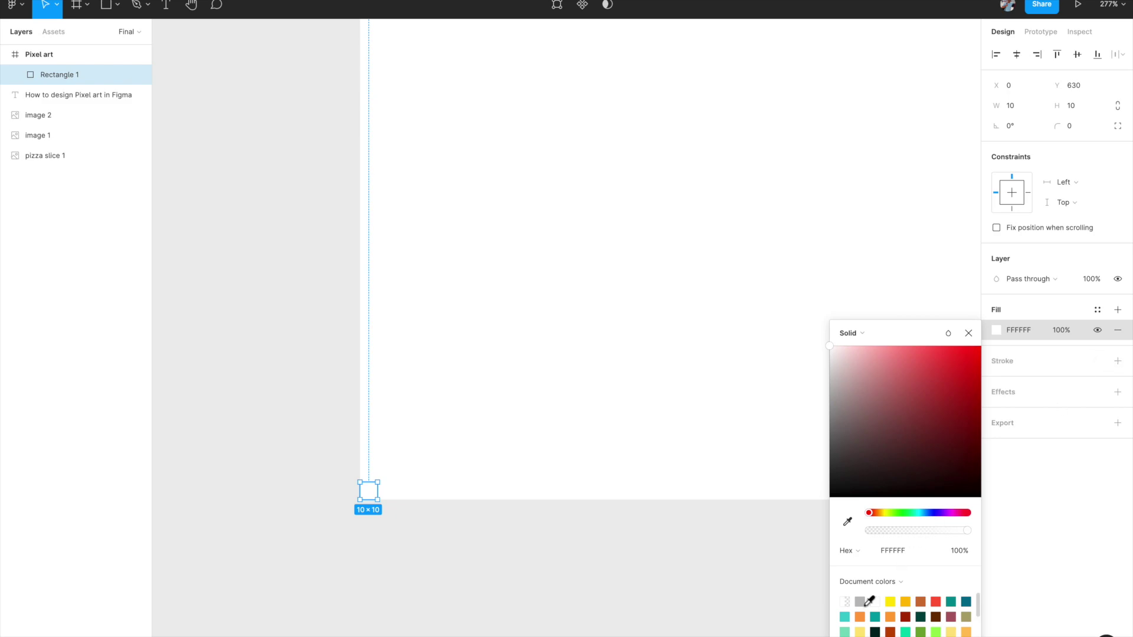
scroll(878, 617, down, 3)
scroll(878, 617, up, 1)
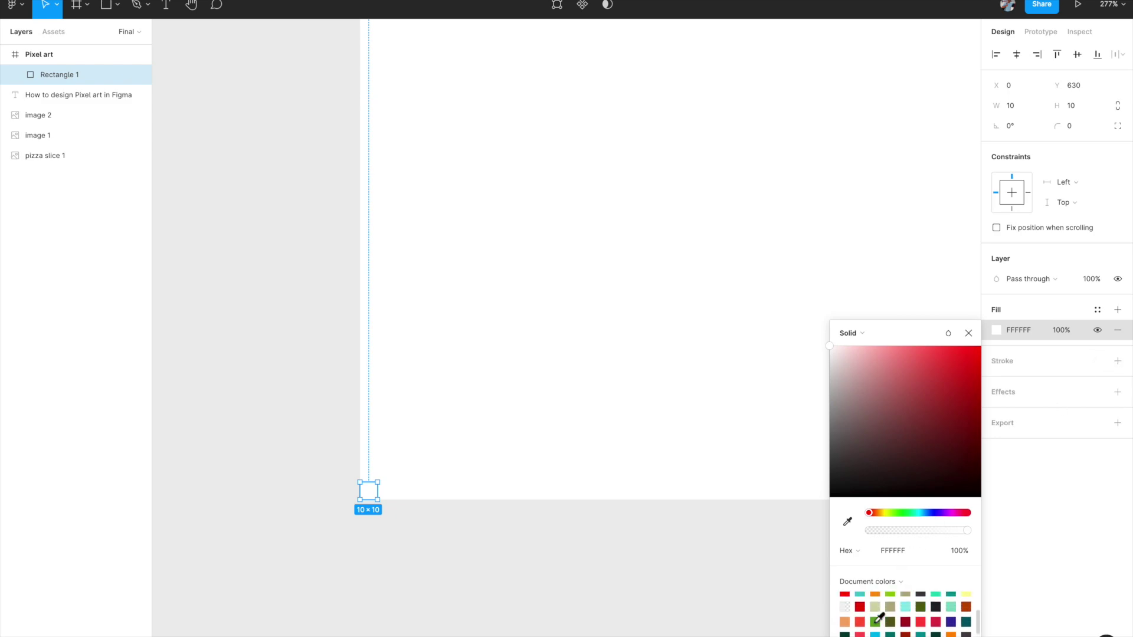
Add a stroke to the square and colour it grey BDBDBD from the document colors
click(1117, 360)
click(996, 381)
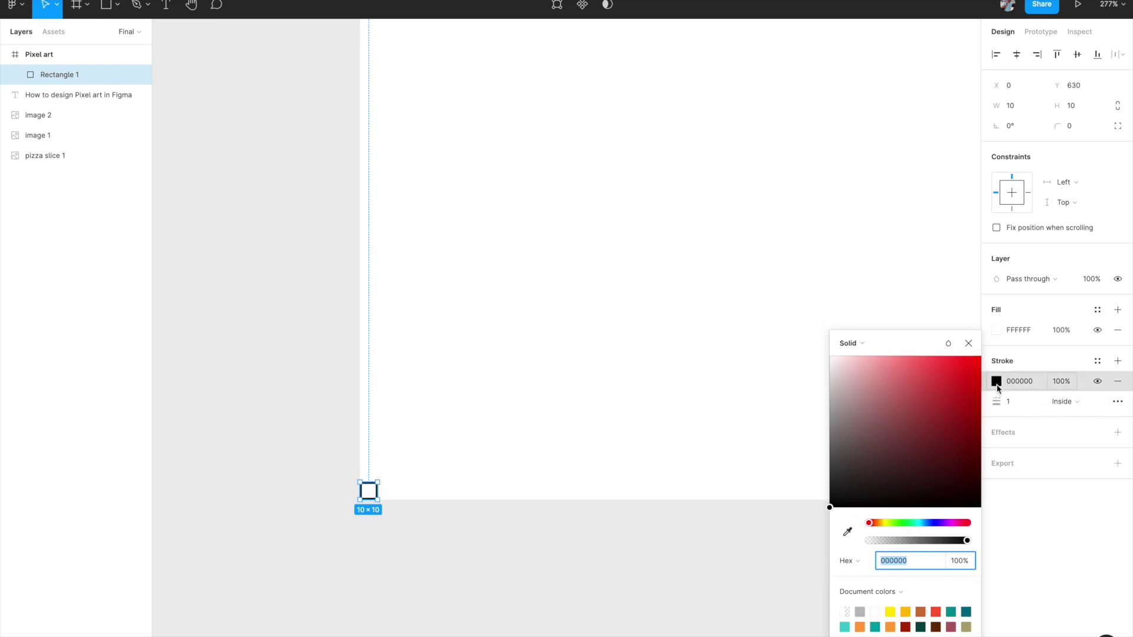
click(860, 612)
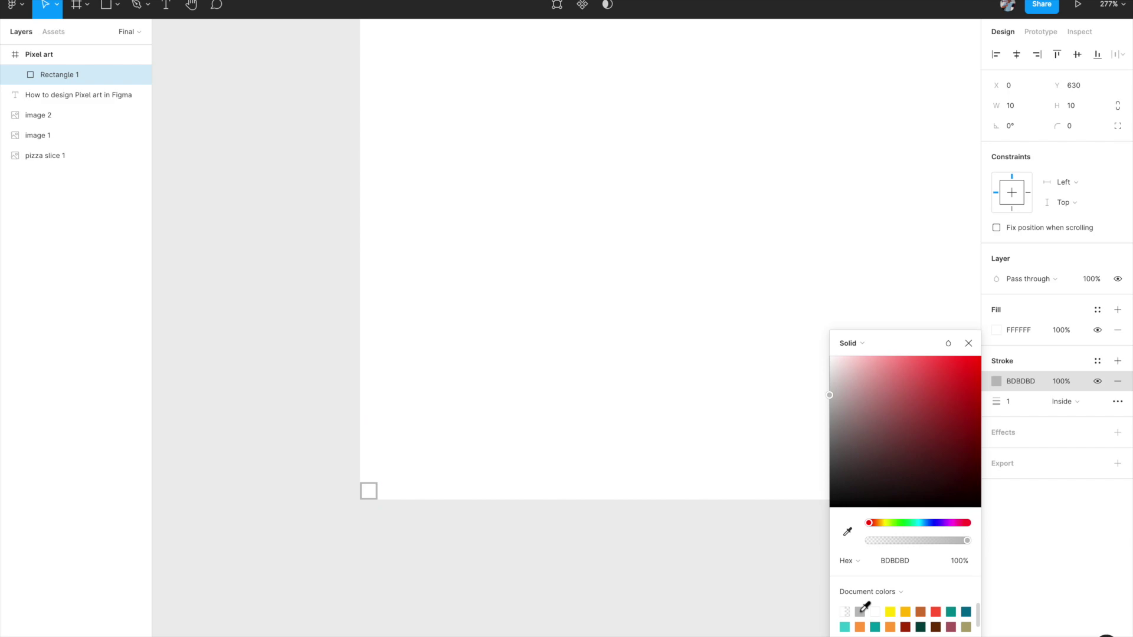
click(571, 566)
click(375, 497)
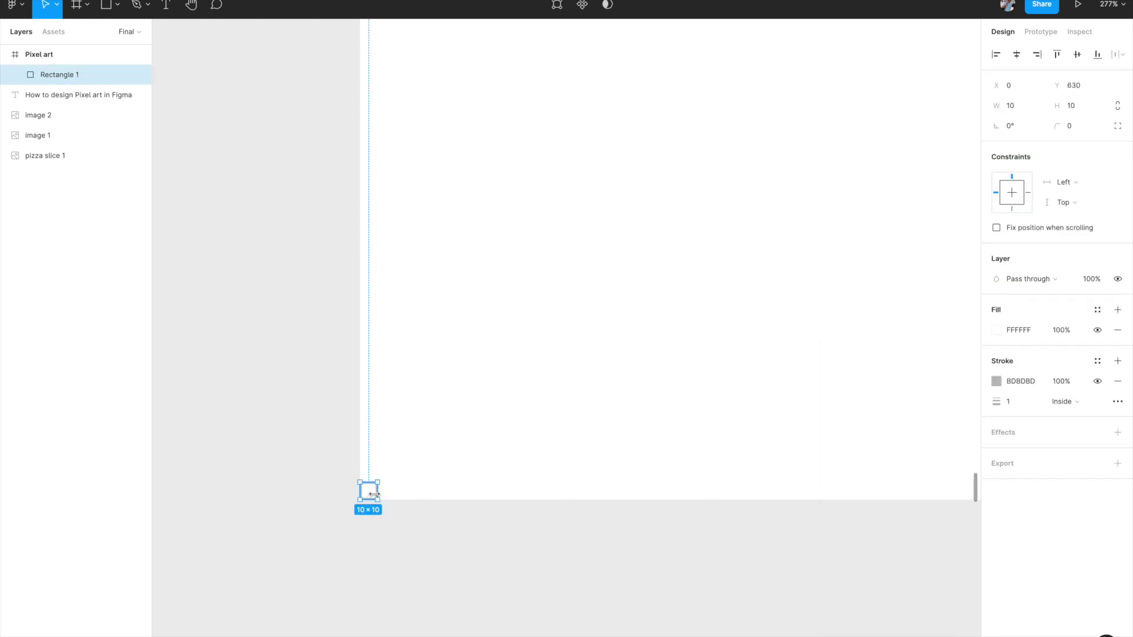
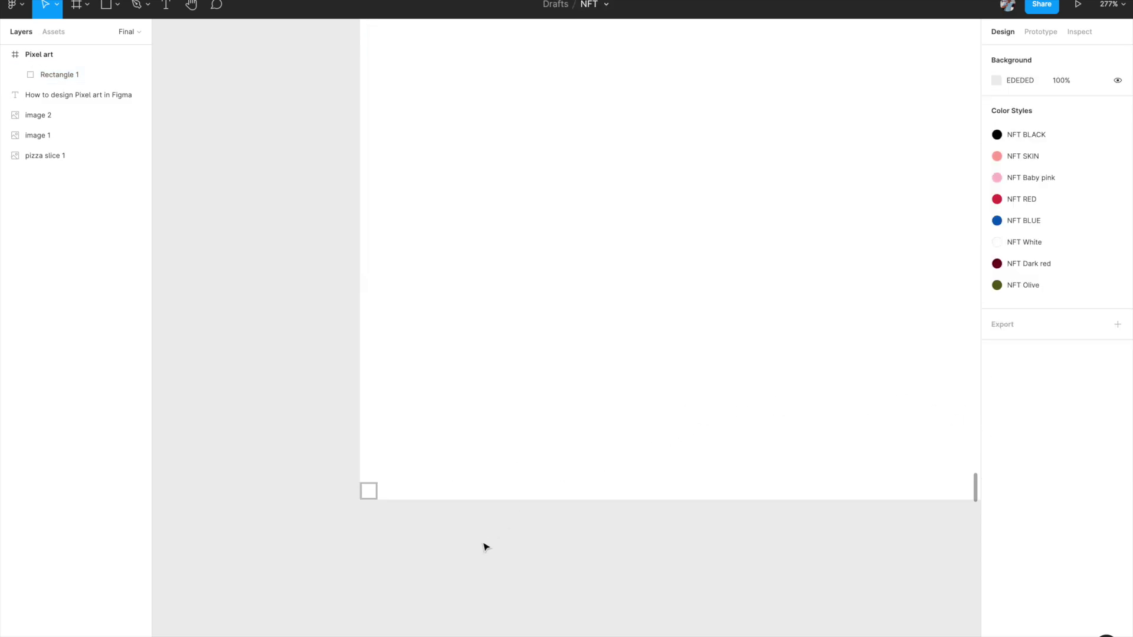
Duplicate the square and place the copy beside the original at X 9, Y 630, overlapping the borders by one pixel
scroll(397, 521, up, 3)
click(366, 481)
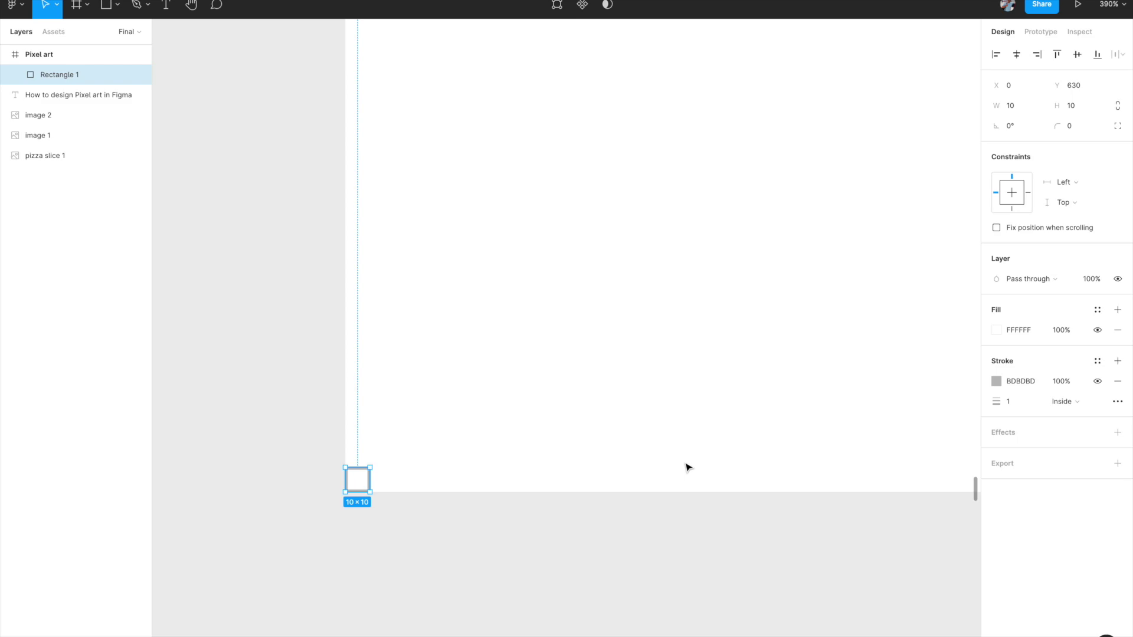
scroll(688, 467, down, 3)
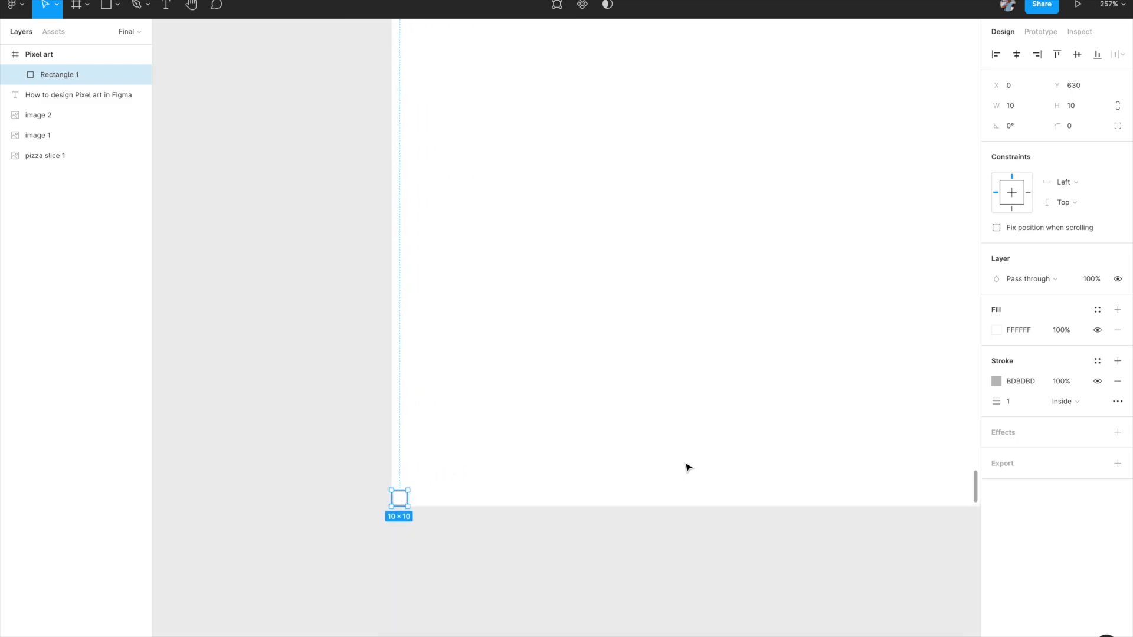
scroll(688, 467, right, 1)
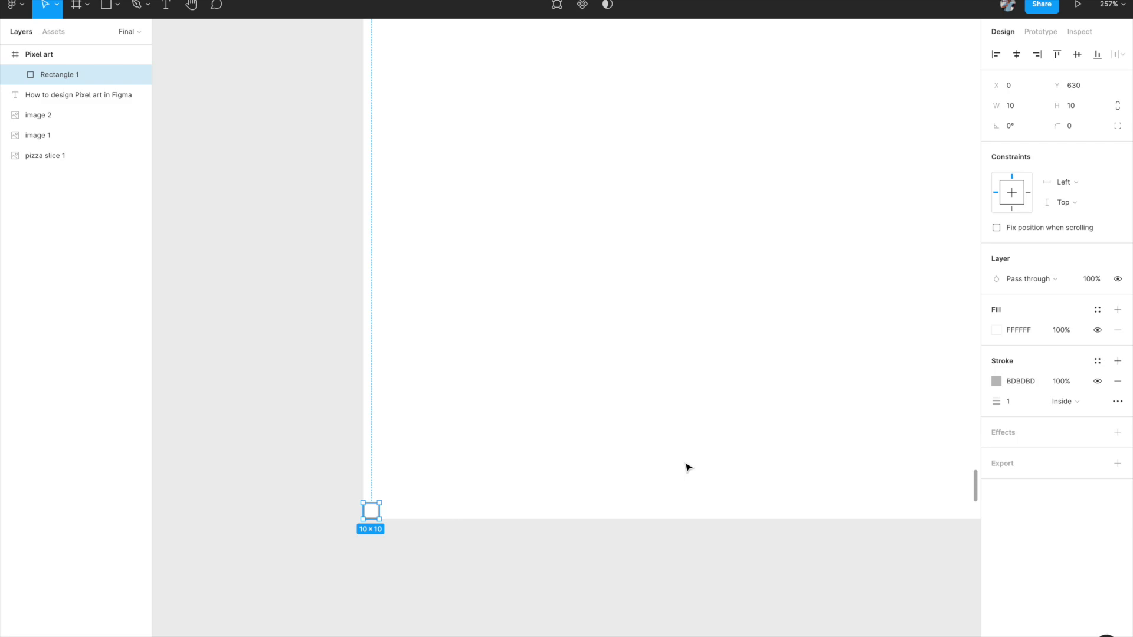
key(ctrl+d)
click(367, 493)
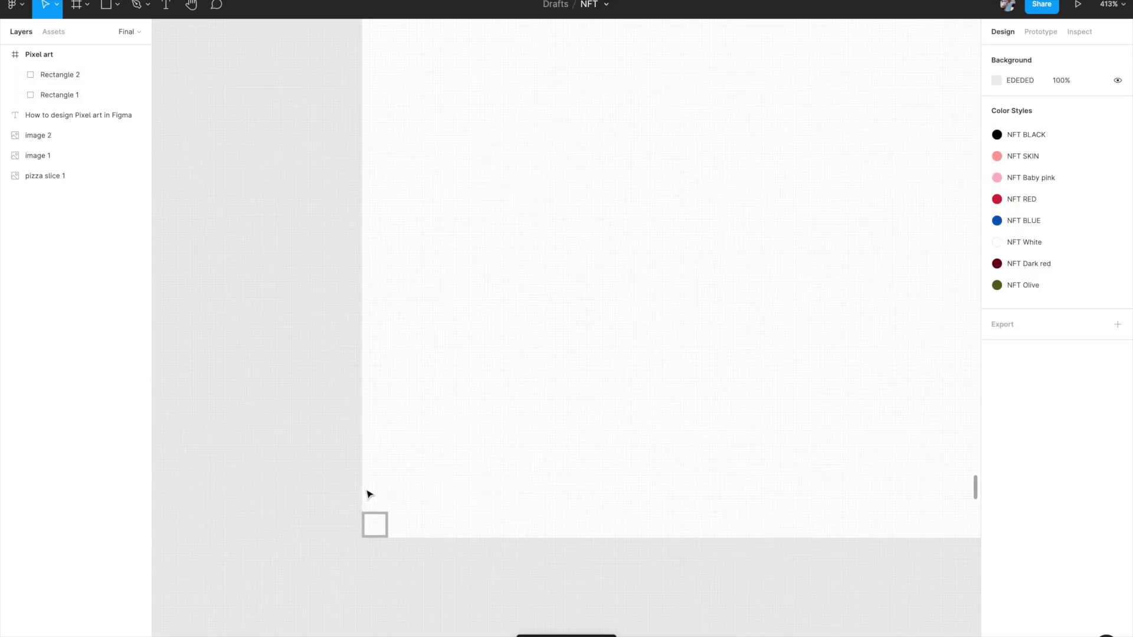
scroll(369, 493, up, 3)
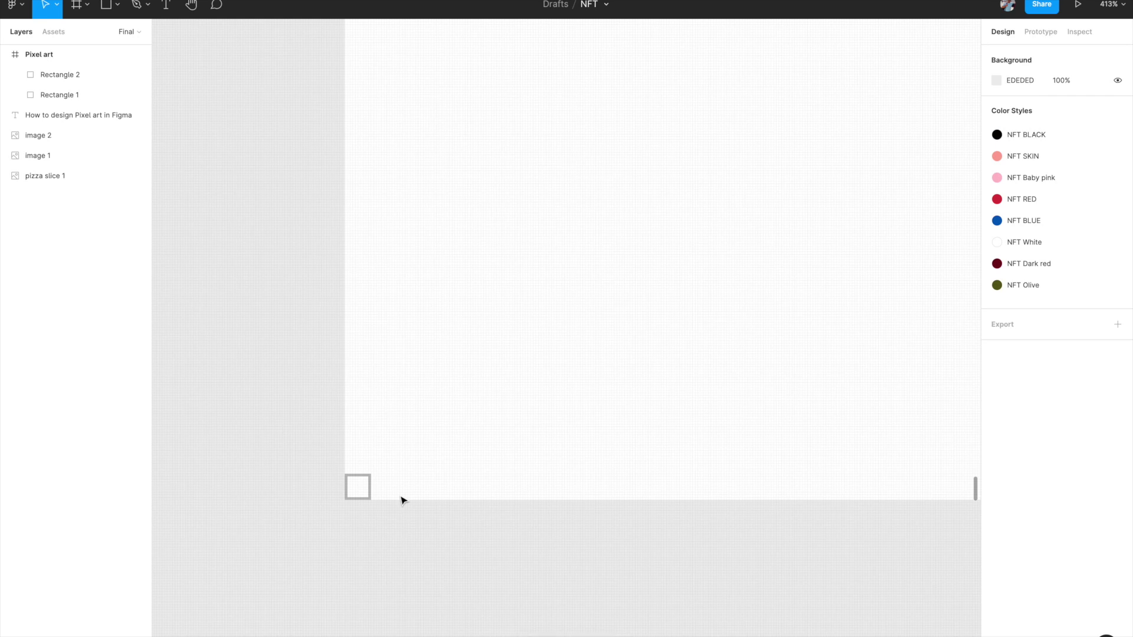
drag(357, 487, 385, 490)
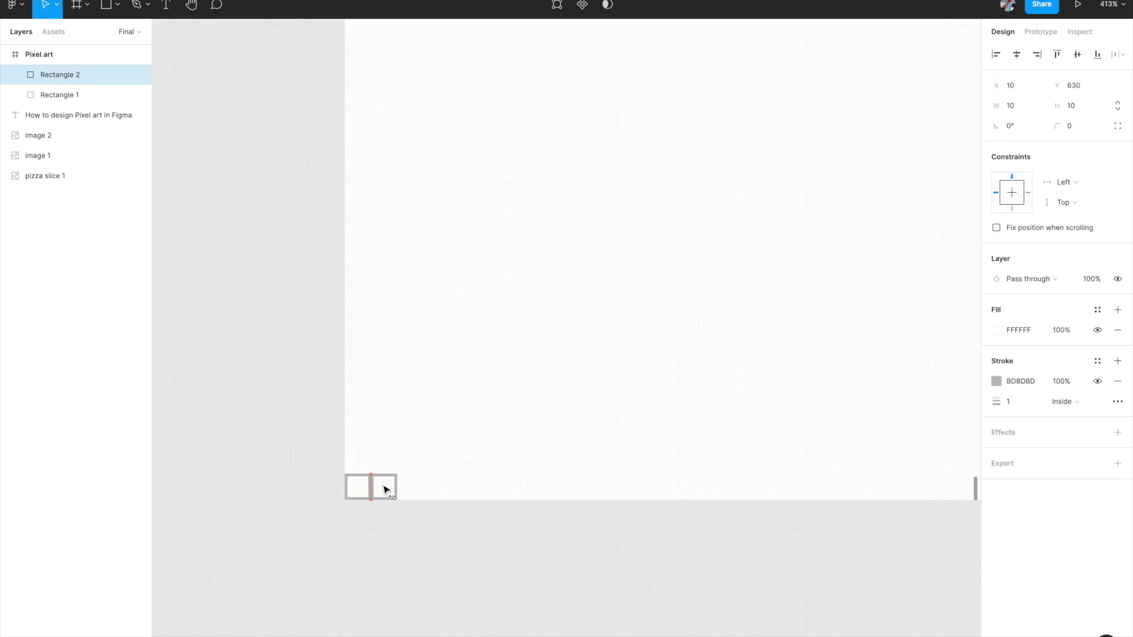
scroll(405, 534, up, 2)
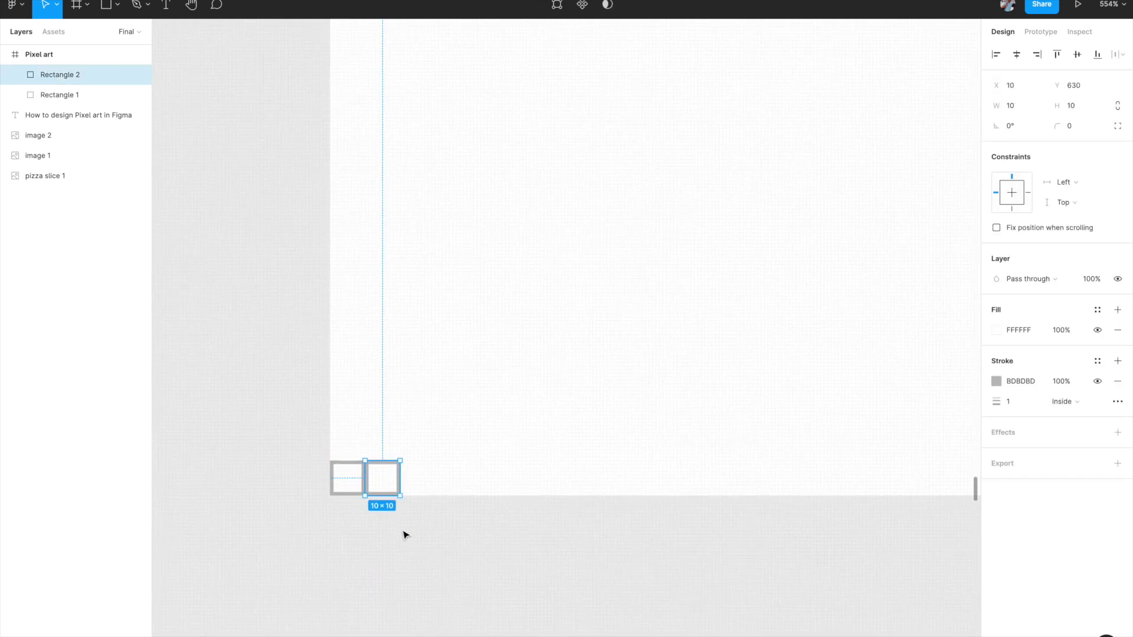
click(405, 534)
drag(387, 479, 389, 479)
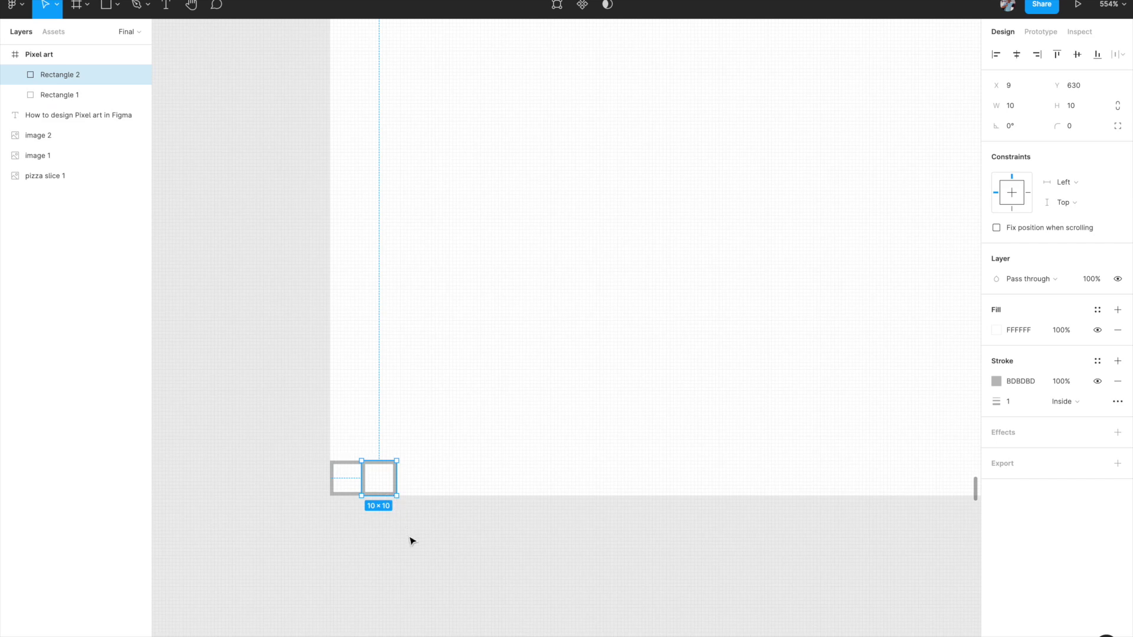
Repeat the square's duplication along the frame's bottom edge until the last copy sits at X 630, then deselect it
scroll(406, 514, down, 2)
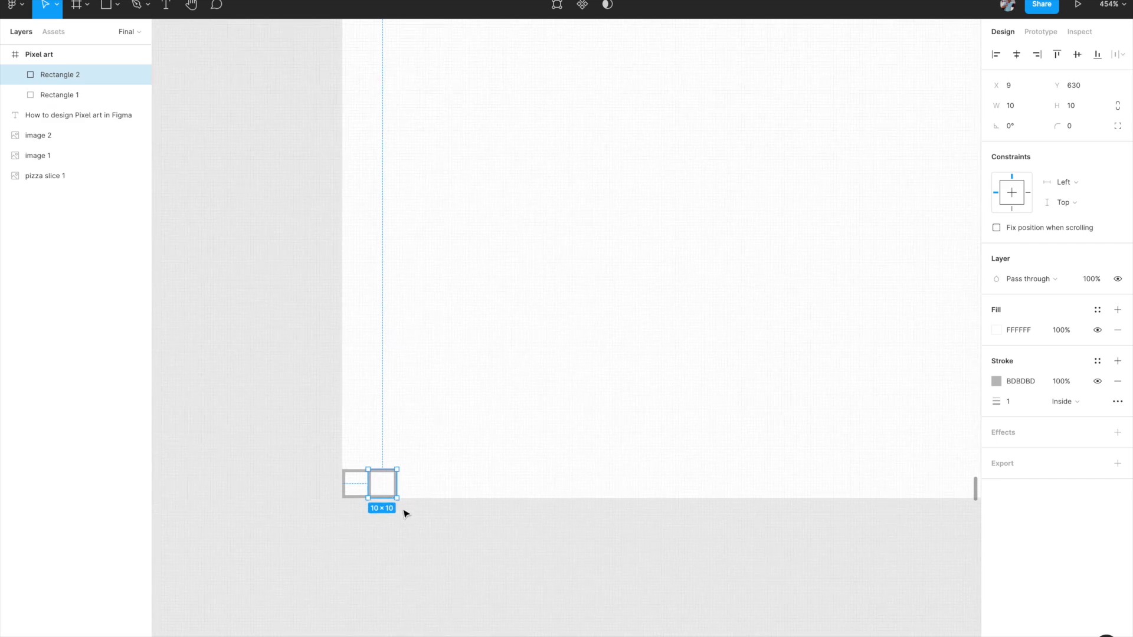
scroll(406, 514, down, 2)
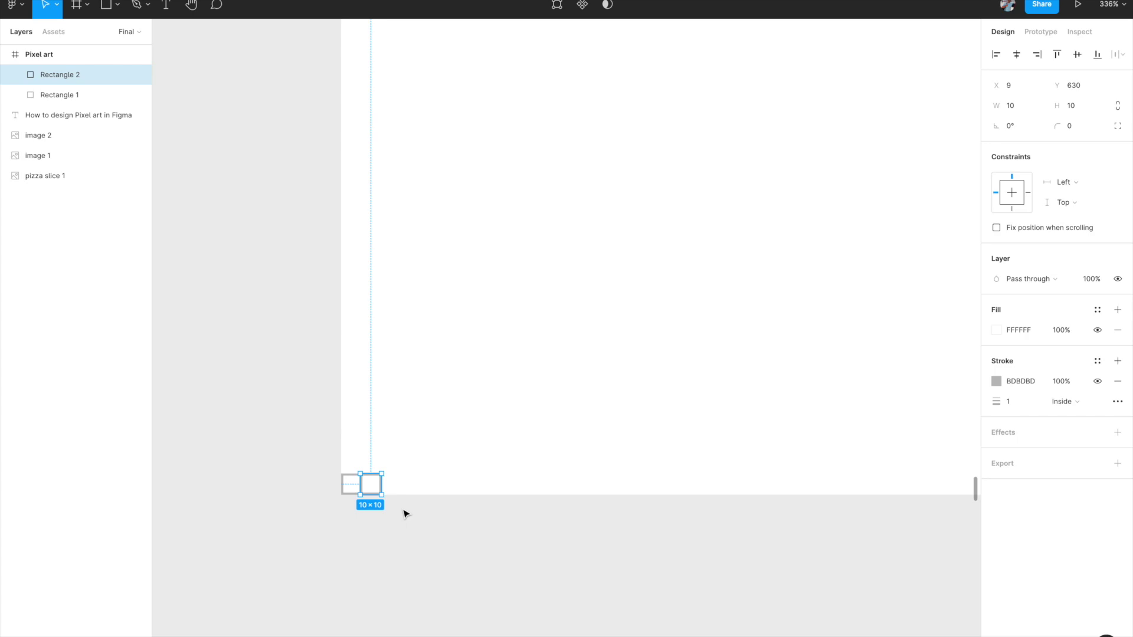
scroll(406, 514, down, 5)
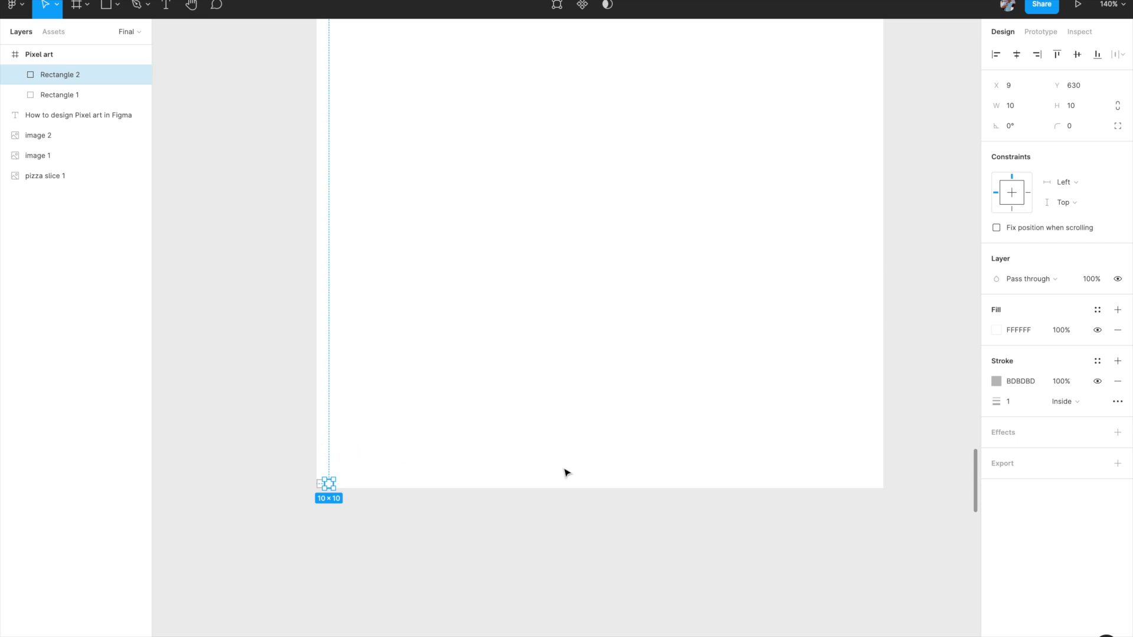
scroll(373, 576, up, 3)
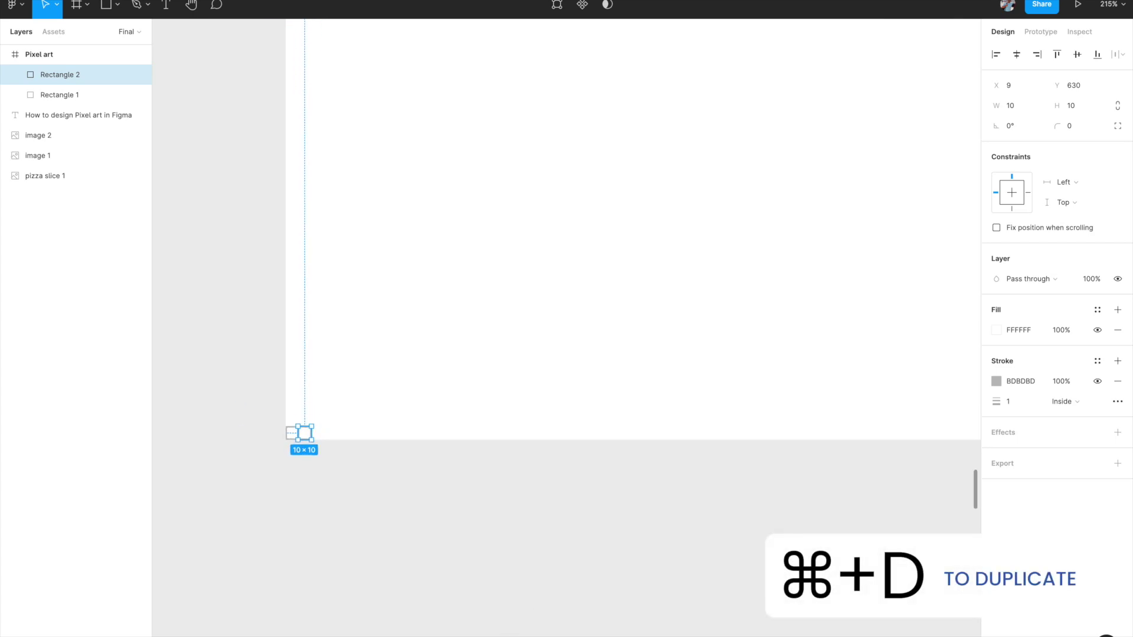
key(super+d)
scroll(443, 450, up, 2)
key(super+d)
key(super+d)
key(super+d)
key(super+d)
key(super+d)
key(super+d)
key(super+d)
key(super+d)
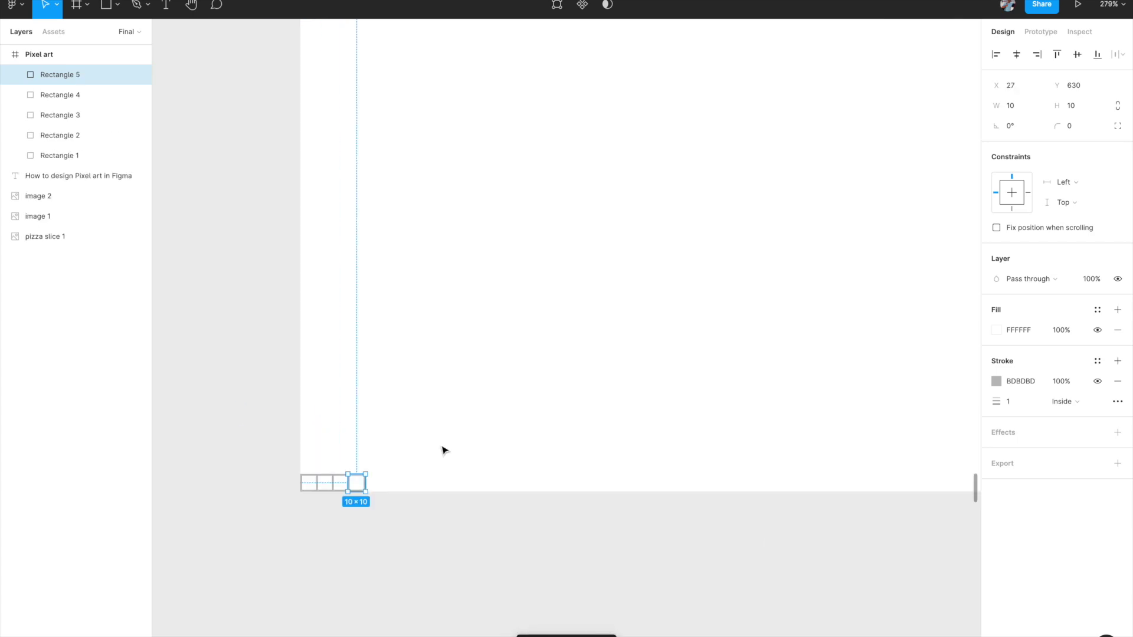
key(super+d)
key(super+d)
key(super+d)
key(super+d)
key(super+d)
key(super+d)
key(super+d)
key(super+d)
key(super+d)
key(super+d)
key(super+d)
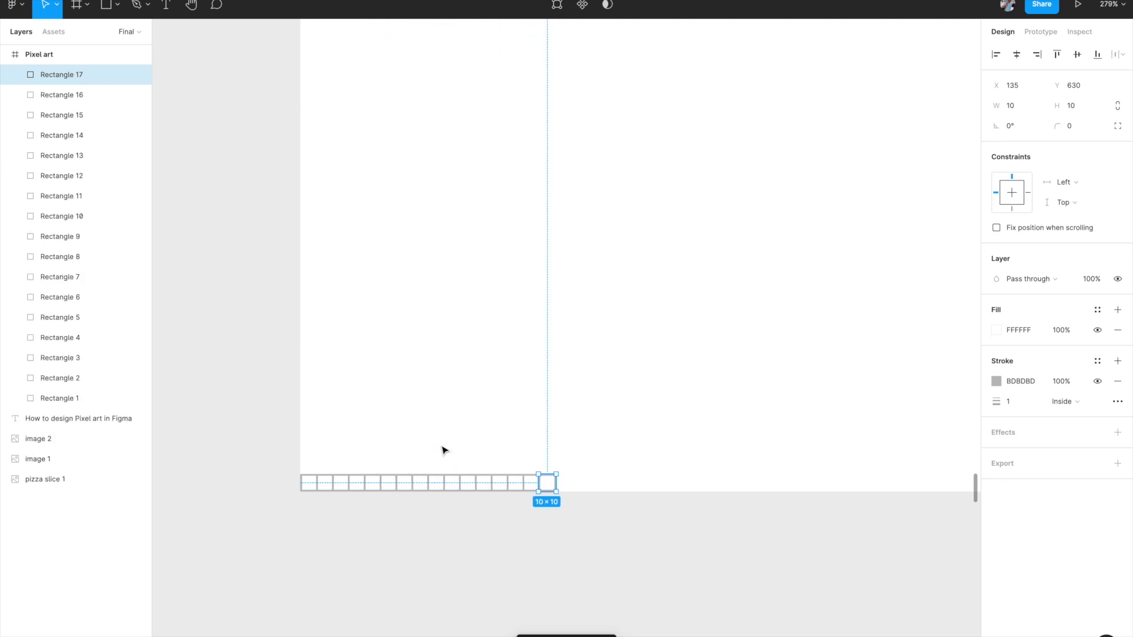
key(super+d)
key(super+d)
key(super+d)
key(super+d)
key(super+d)
key(super+d)
key(super+d)
key(super+d)
key(super+d)
key(super+d)
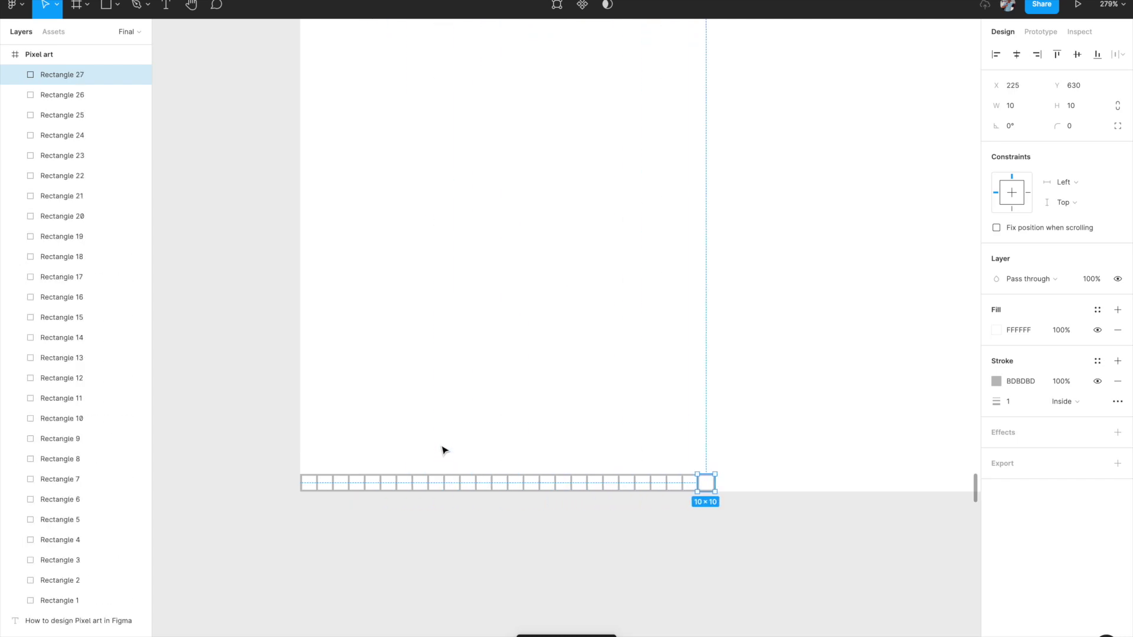
key(super+d)
key(super+d)
key(super+d)
key(super+d)
key(super+d)
key(super+d)
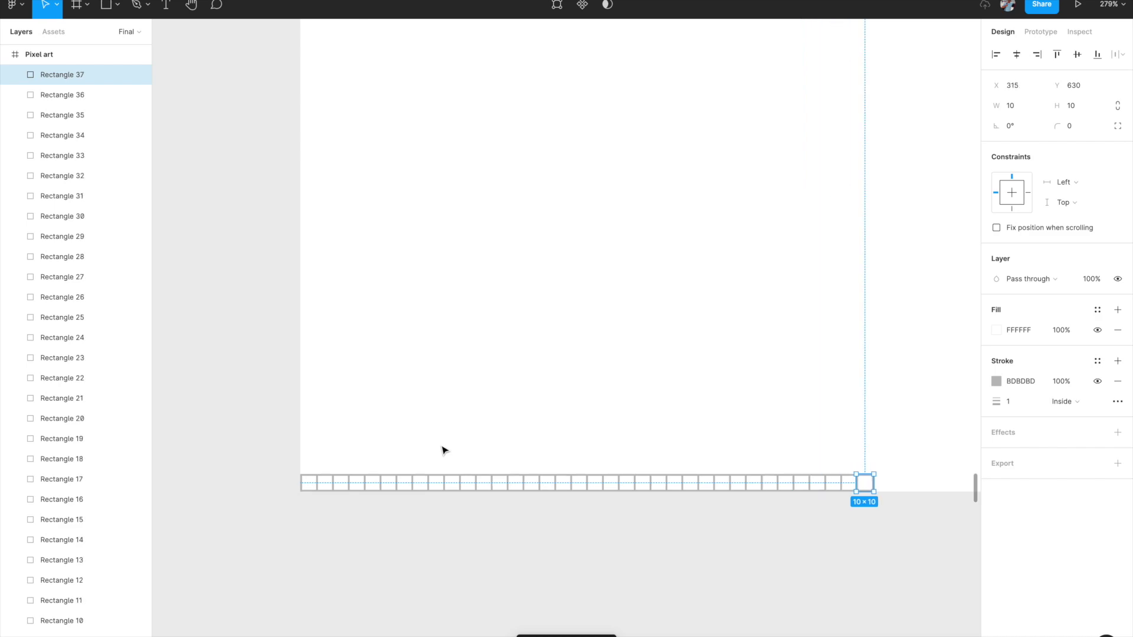
scroll(443, 450, down, 5)
scroll(444, 451, right, 1)
key(super+d)
key(super+d)
key(super+d)
key(super+d)
key(super+d)
key(super+d)
key(super+d)
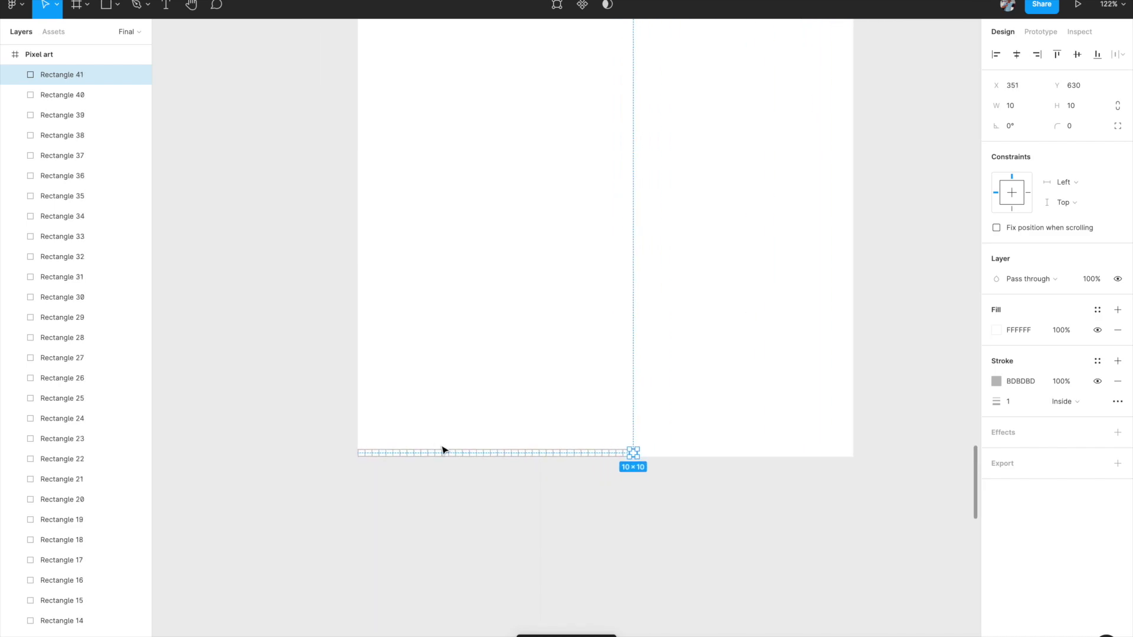
key(super+d)
key(super+d)
key(super+d)
key(super+d)
key(super+d)
key(super+d)
key(super+d)
key(super+d)
key(super+d)
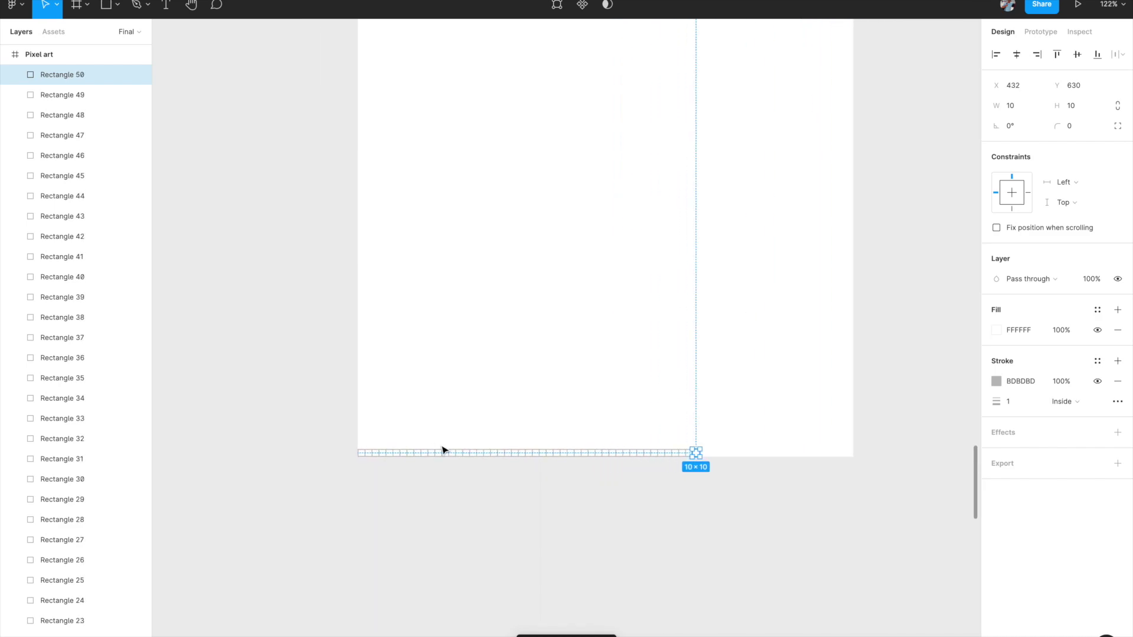
key(super+d)
key(super+d)
key(super+d)
key(super+d)
key(super+d)
key(super+d)
key(super+d)
key(super+d)
key(super+d)
key(super+d)
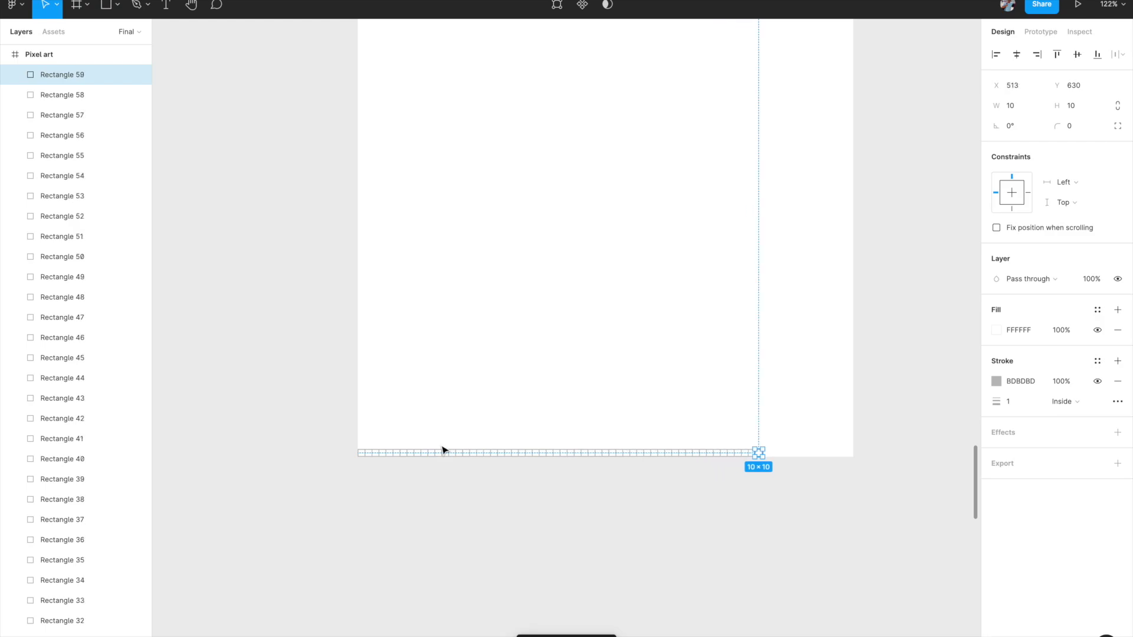
key(super+d)
key(super+d)
key(super+d)
key(super+d)
key(super+d)
key(super+d)
key(super+d)
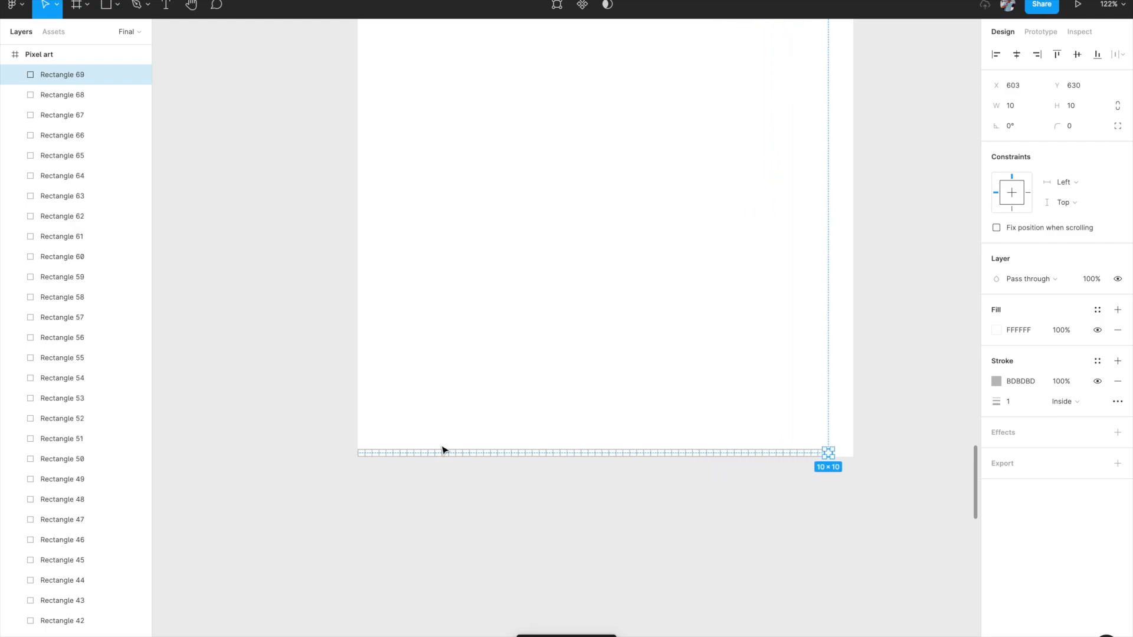
key(super+d)
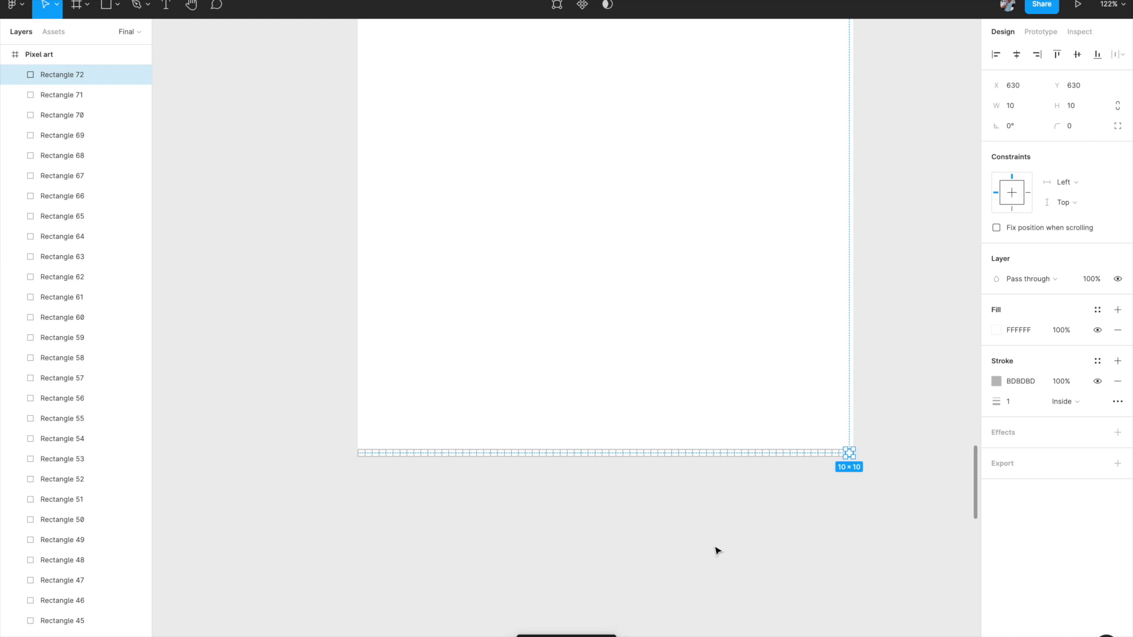
click(716, 550)
scroll(716, 550, up, 1)
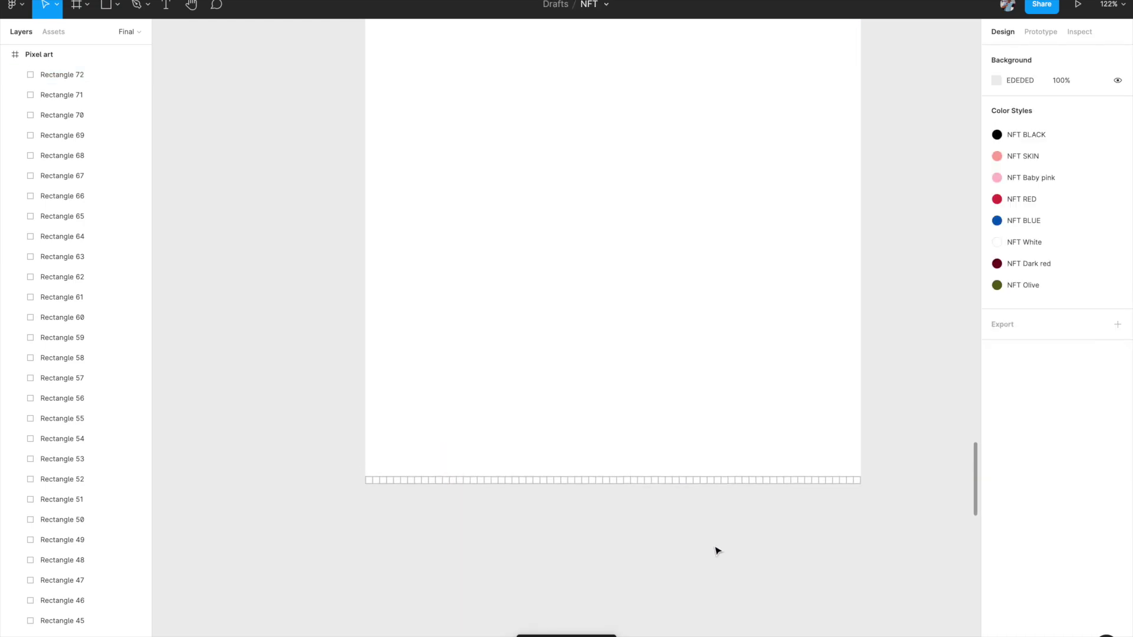
Select the whole bottom row of squares, duplicate it, and move the copy up to Y 621 so the borders overlap by one pixel
scroll(716, 550, up, 2)
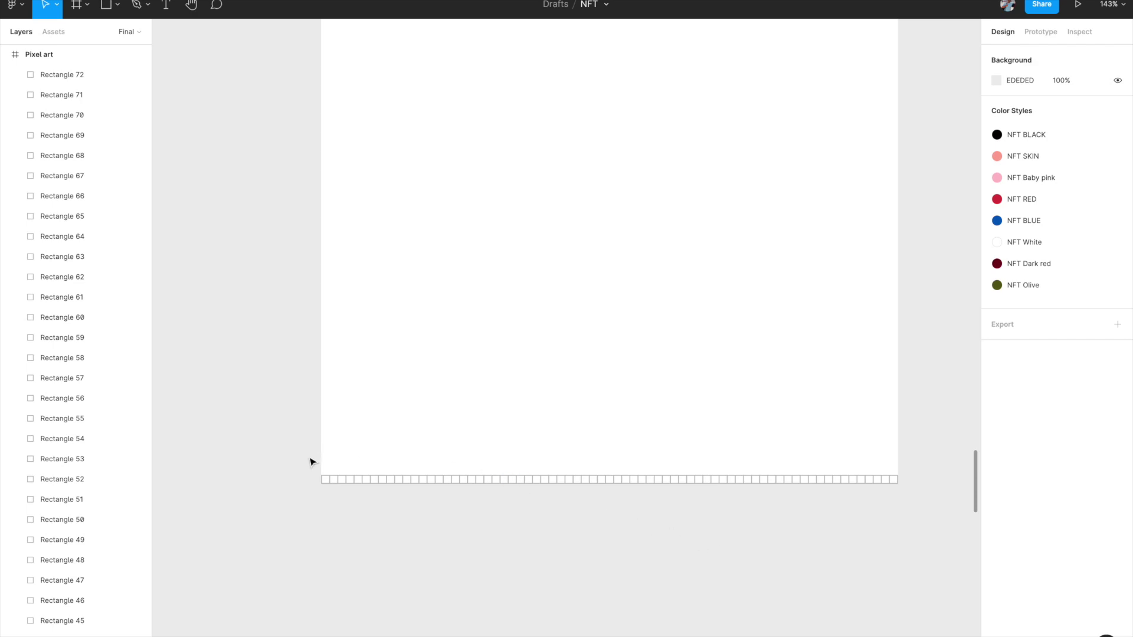
drag(309, 457, 897, 491)
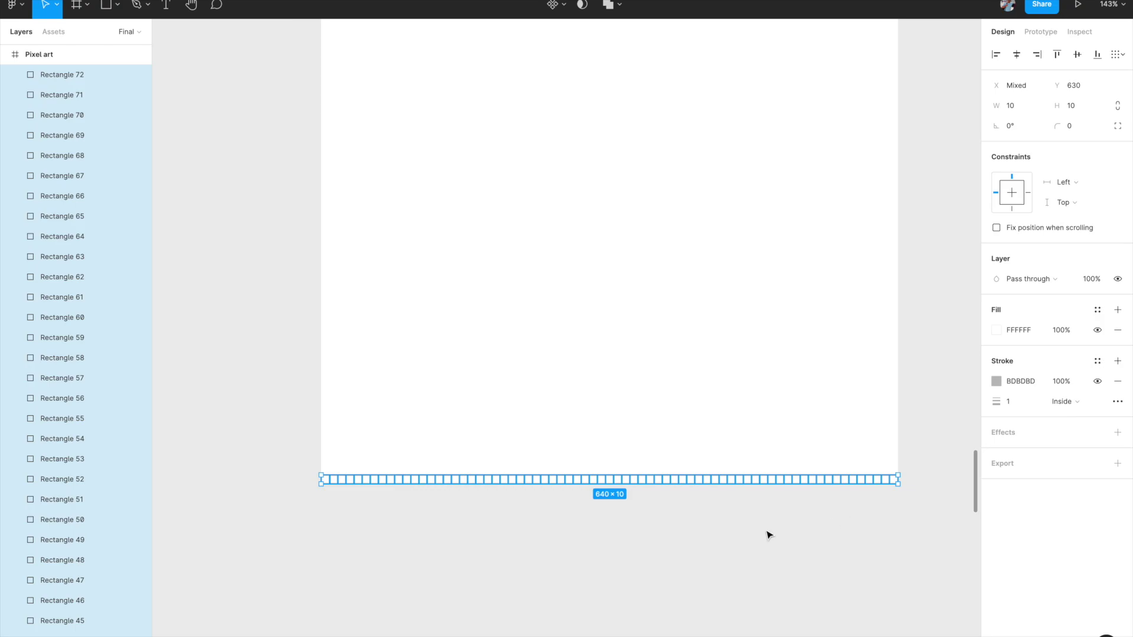
scroll(769, 535, up, 1)
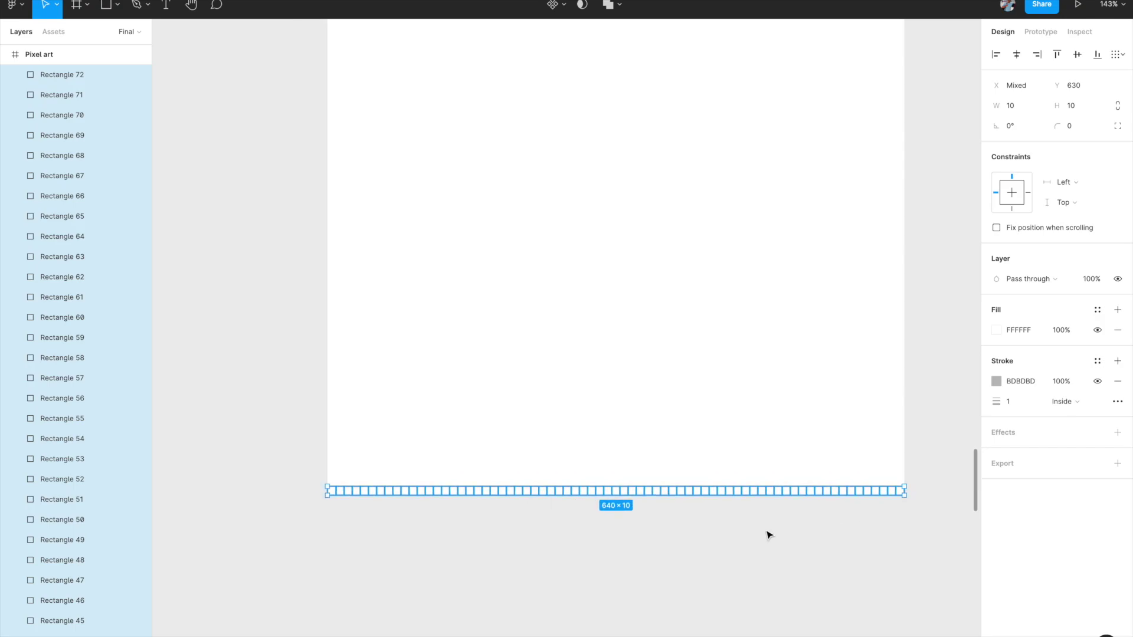
key(ctrl+d)
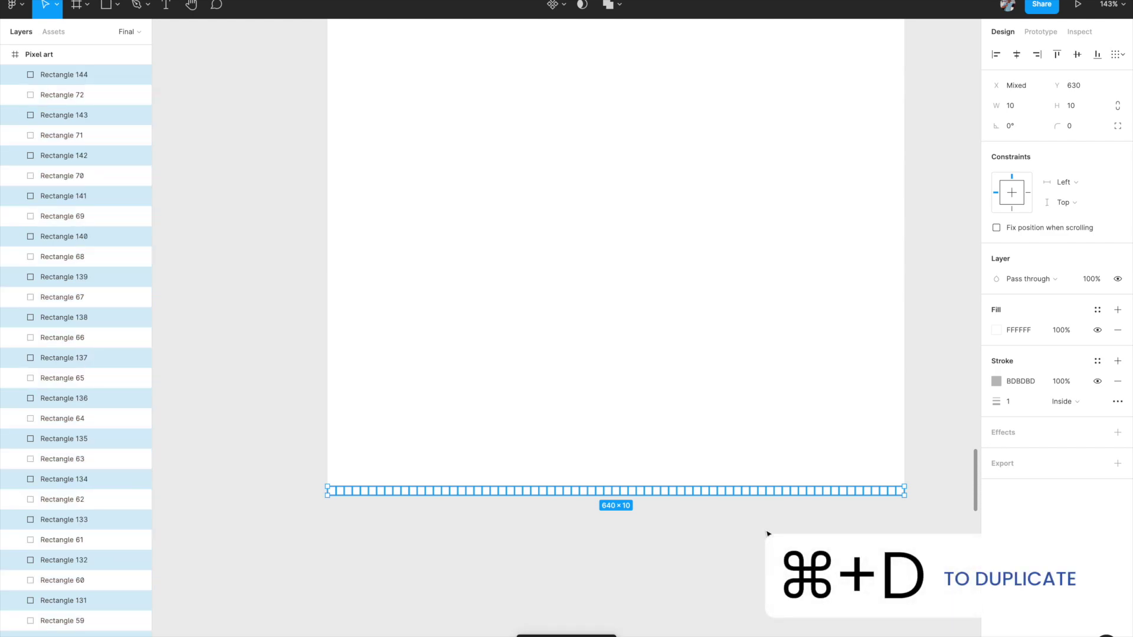
key(Up)
key(Up)
key(Up)
key(Up)
key(Up)
key(Up)
key(Up)
key(Up)
key(Up)
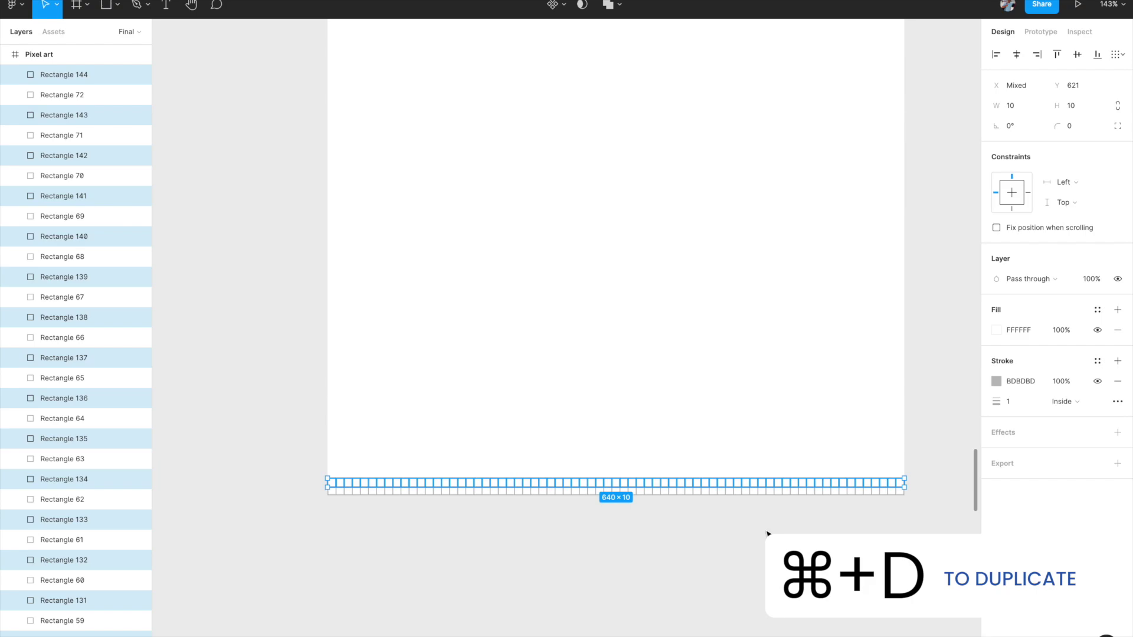
Repeat the row's duplication up the frame until the last copy sits at Y 0, then deselect it
scroll(767, 533, up, 2)
scroll(767, 533, down, 3)
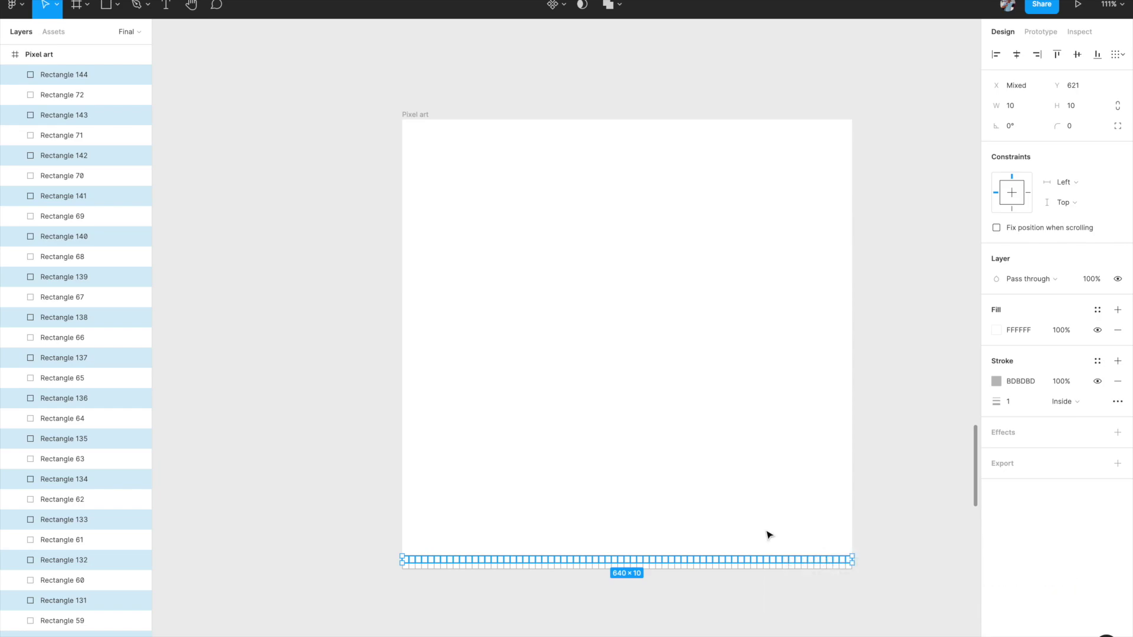
key(super+d)
key(super+d)
key(super+d)
key(super+d)
key(super+d)
key(super+d)
key(super+d)
key(super+d)
key(super+d)
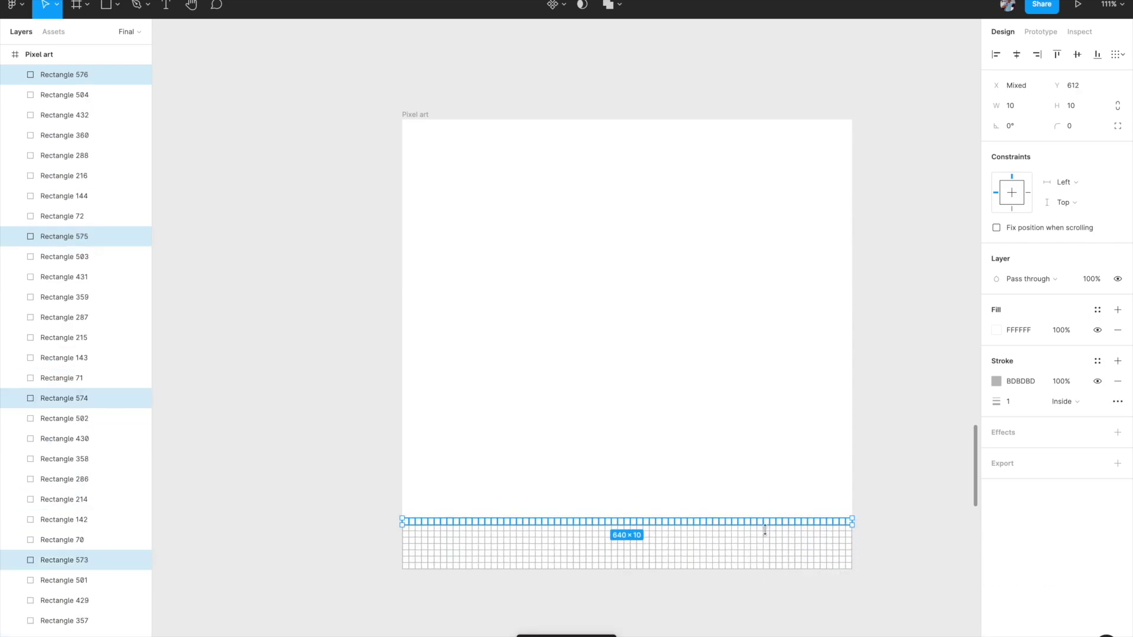
key(super+d)
key(super+d)
key(super+d)
key(super+d)
key(super+d)
key(super+d)
key(super+d)
key(super+d)
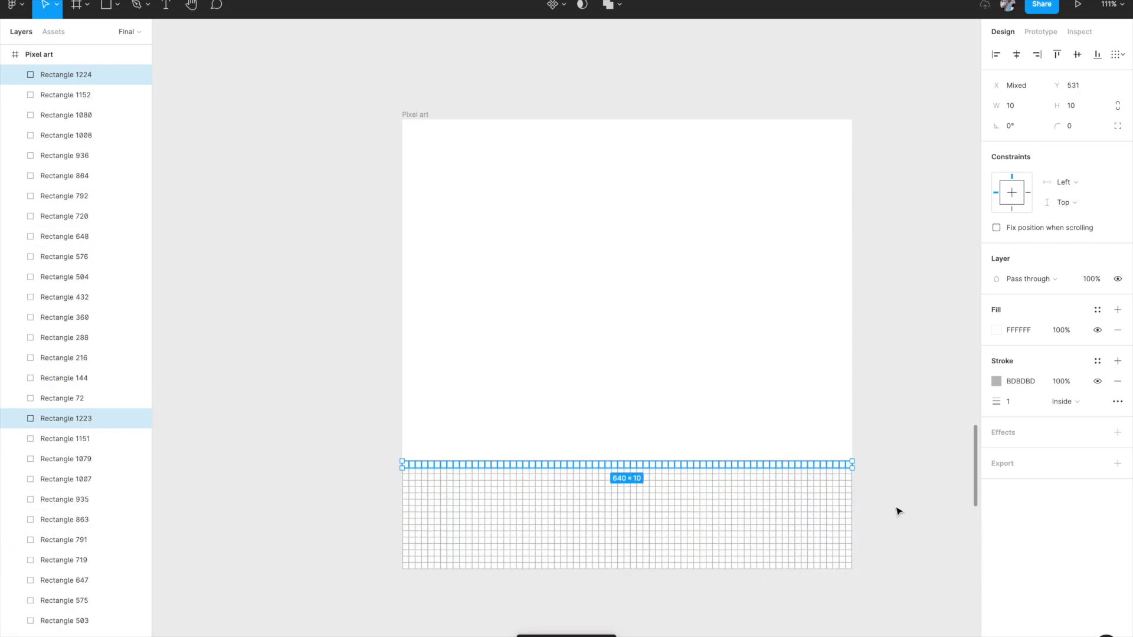
key(super+d)
key(super+d)
key(super+d)
key(super+d)
key(super+d)
key(super+d)
key(super+d)
key(super+d)
key(super+d)
key(super+d)
key(super+d)
key(super+d)
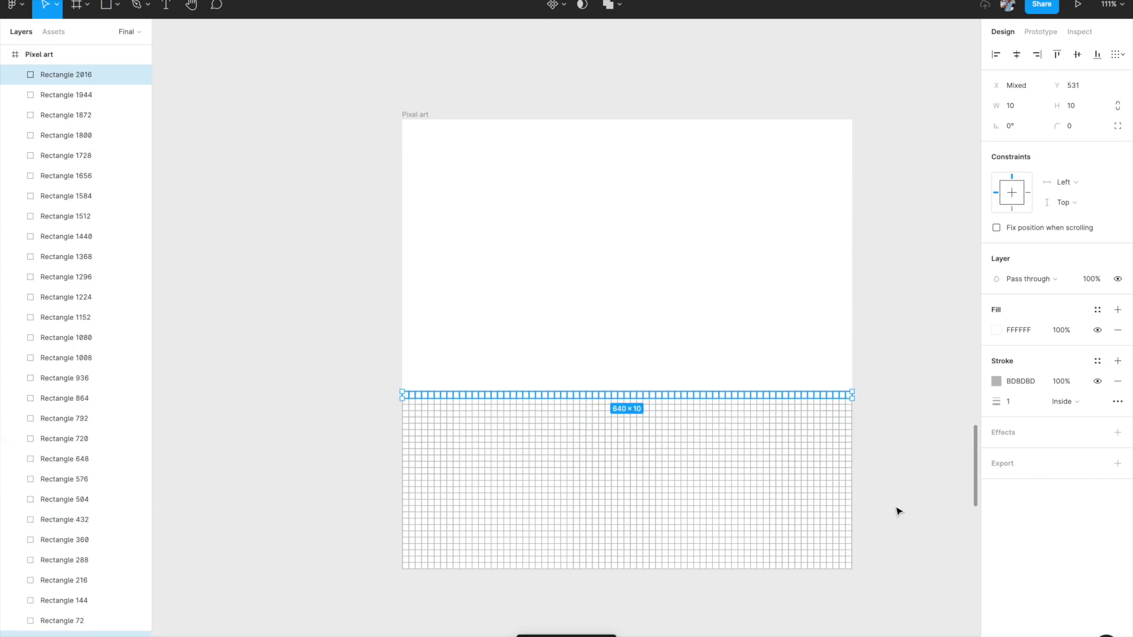
key(super+d)
key(super+d)
key(super+d)
key(super+d)
key(super+d)
key(super+d)
key(super+d)
key(super+d)
key(super+d)
key(super+d)
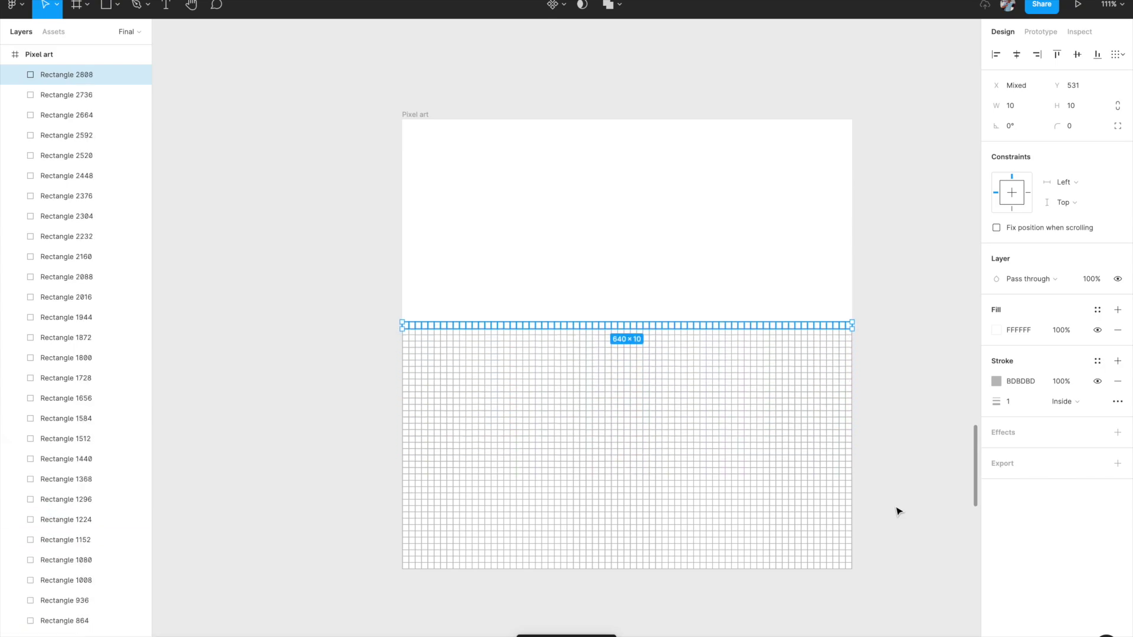
key(super+d)
key(super+d)
key(super+d)
key(super+d)
key(super+d)
key(super+d)
key(super+d)
key(super+d)
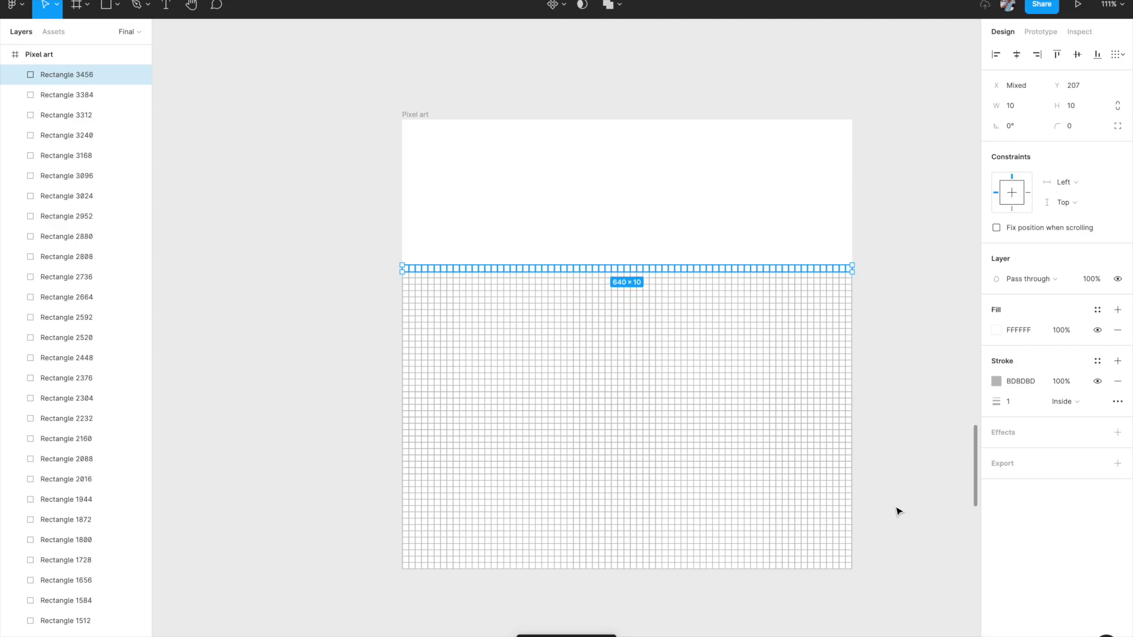
key(super+d)
key(super+d)
key(super+d)
key(super+d)
key(super+d)
key(super+d)
key(super+d)
key(super+d)
key(super+d)
key(super+d)
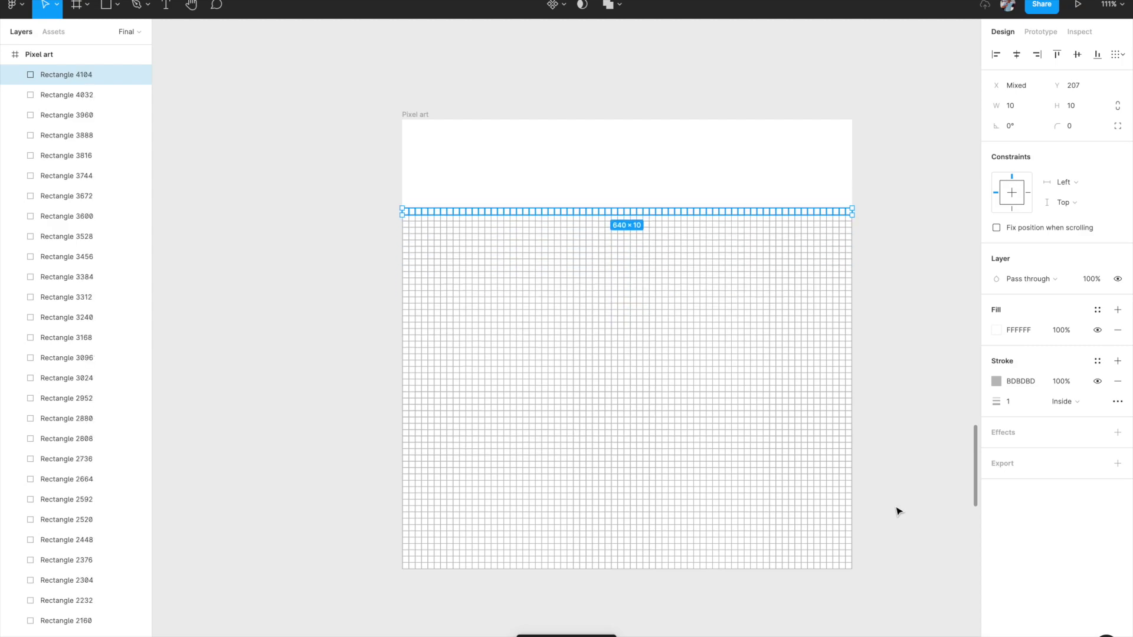
key(super+d)
key(super+d)
key(super+d)
key(super+d)
key(super+d)
key(super+d)
key(super+d)
key(super+d)
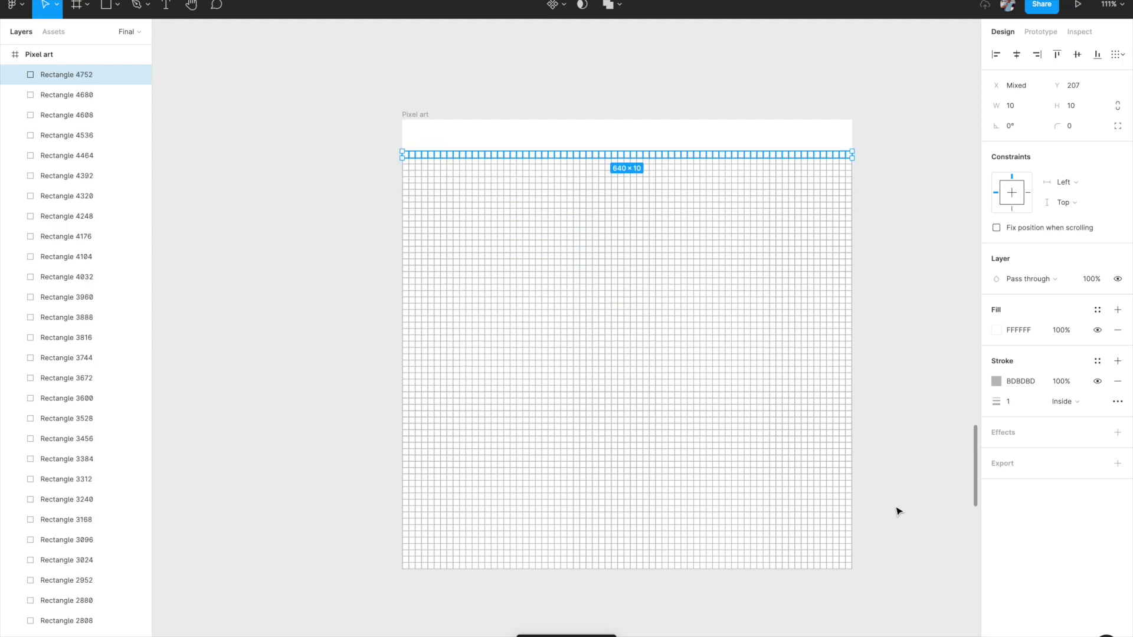
key(super+d)
key(super+d)
key(super+d)
key(super+d)
key(super+d)
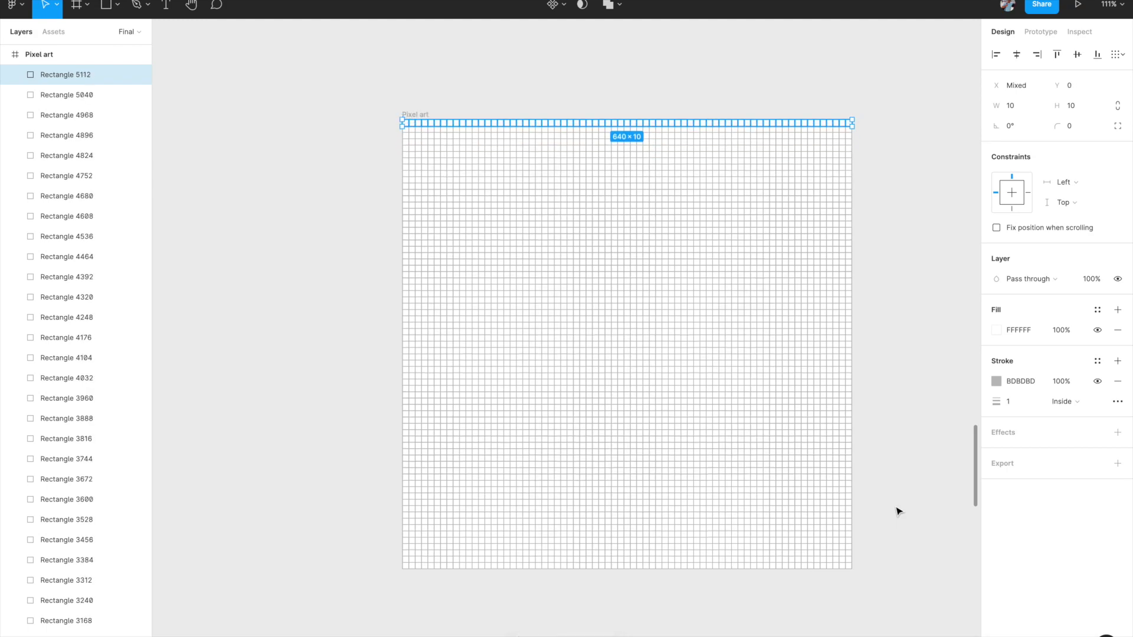
key(Delete)
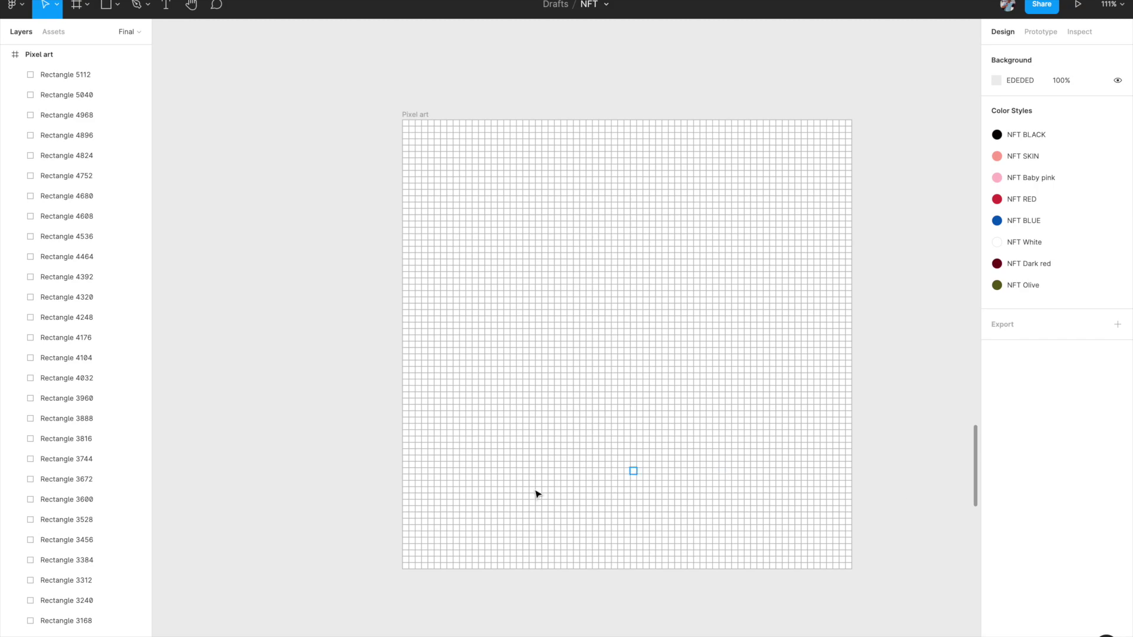
Select every square inside the Pixel art frame, from the topmost layer to Rectangle 1, and wrap them in a new frame
scroll(667, 507, down, 2)
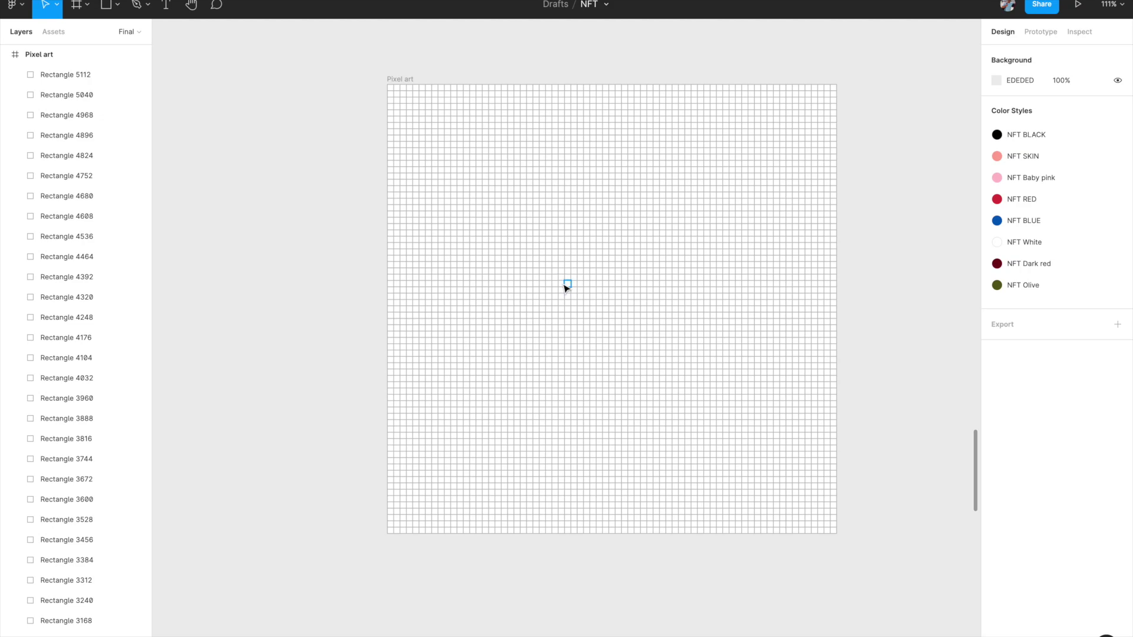
click(404, 80)
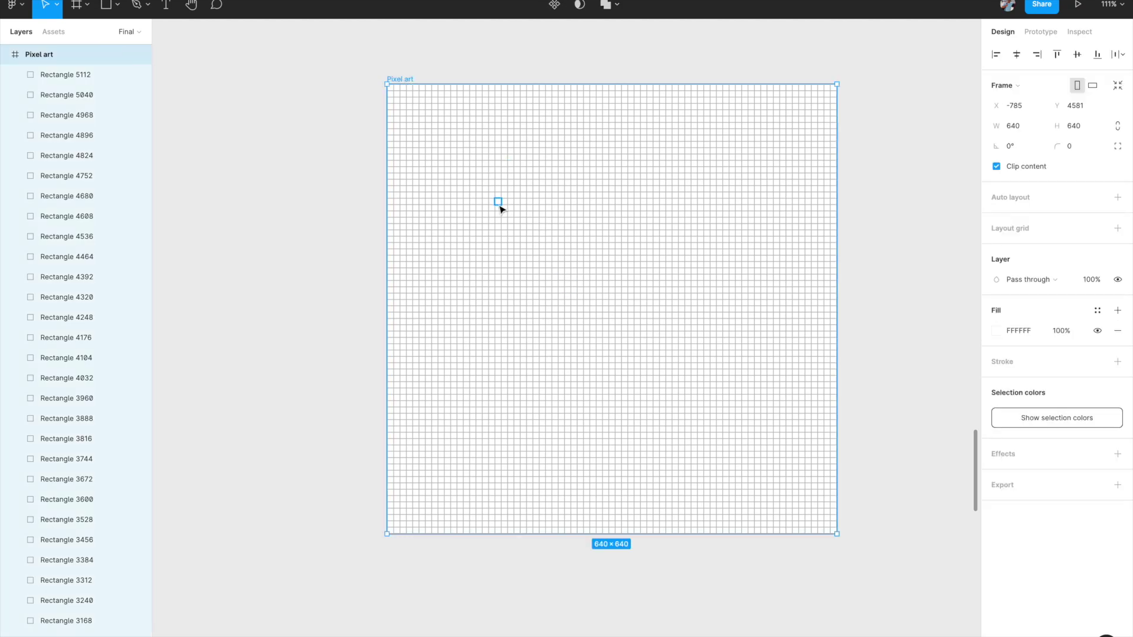
click(83, 77)
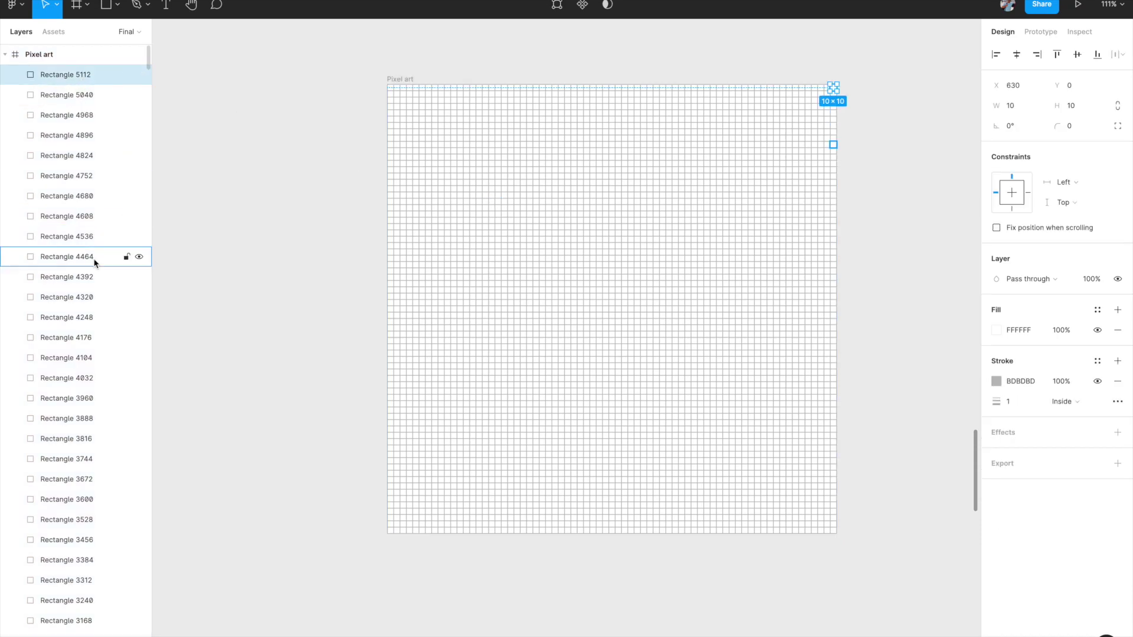
scroll(95, 263, down, 15)
scroll(94, 264, down, 10)
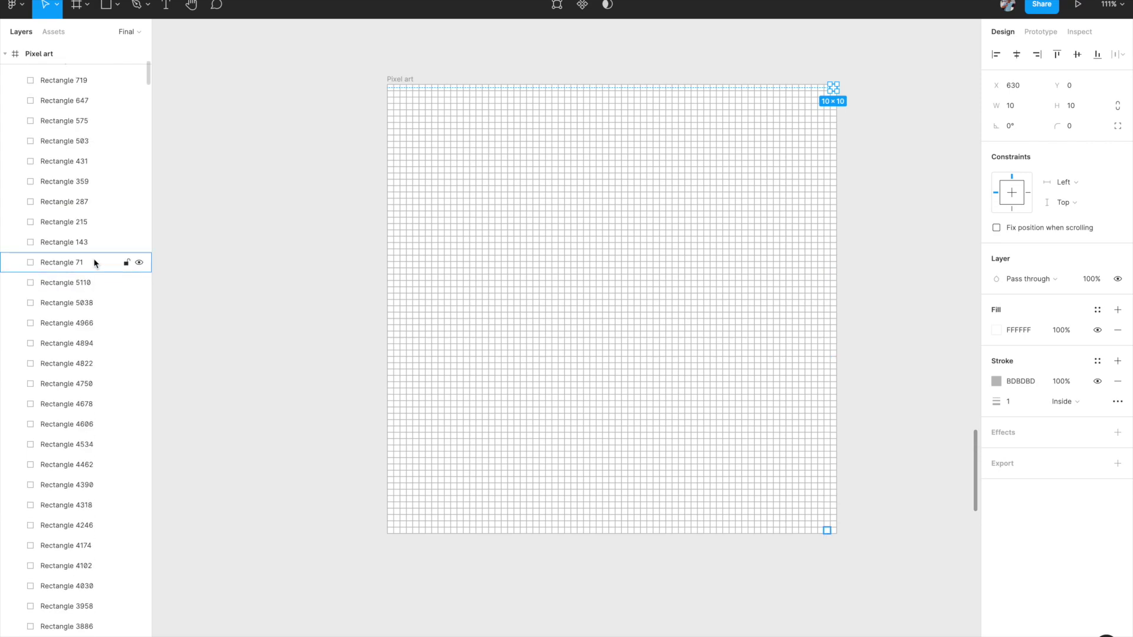
scroll(94, 263, down, 15)
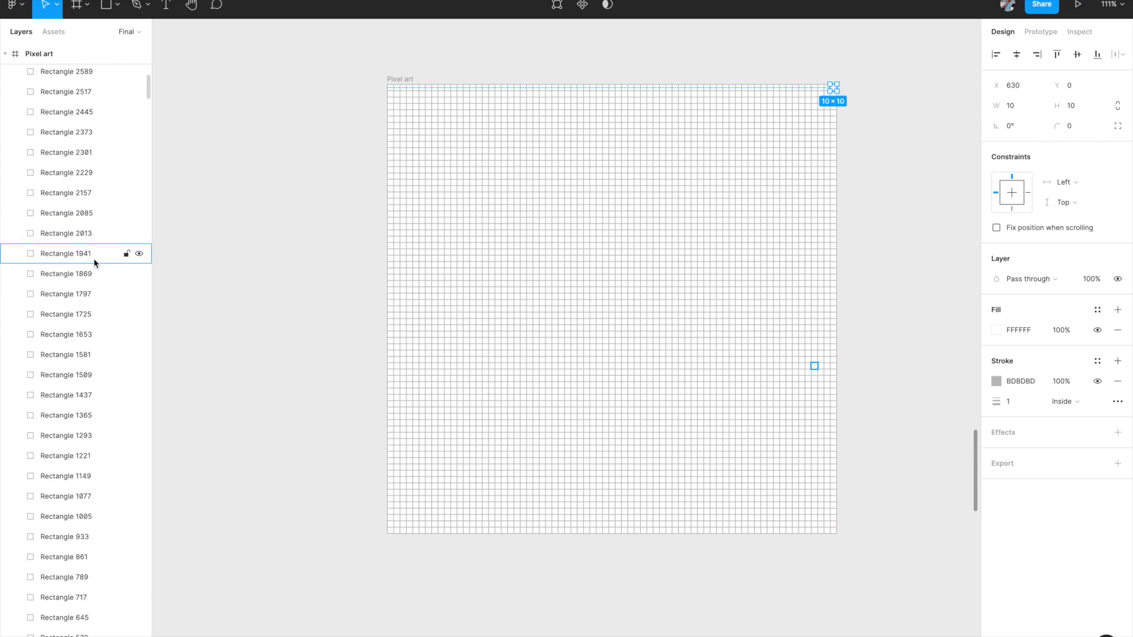
scroll(94, 263, down, 15)
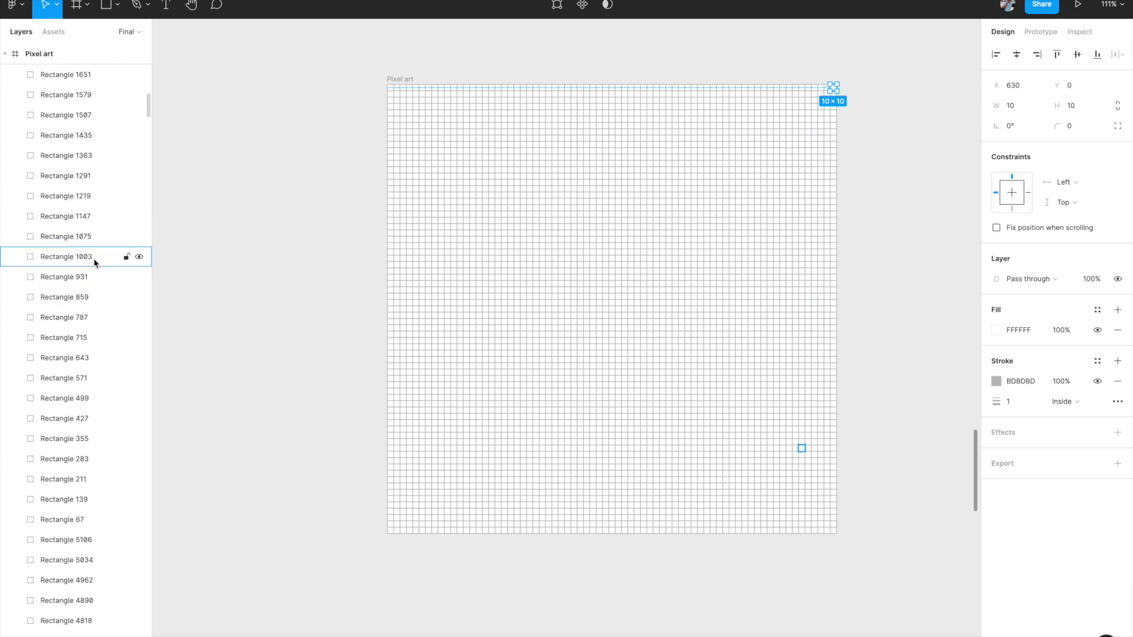
drag(149, 111, 201, 636)
scroll(112, 608, down, 8)
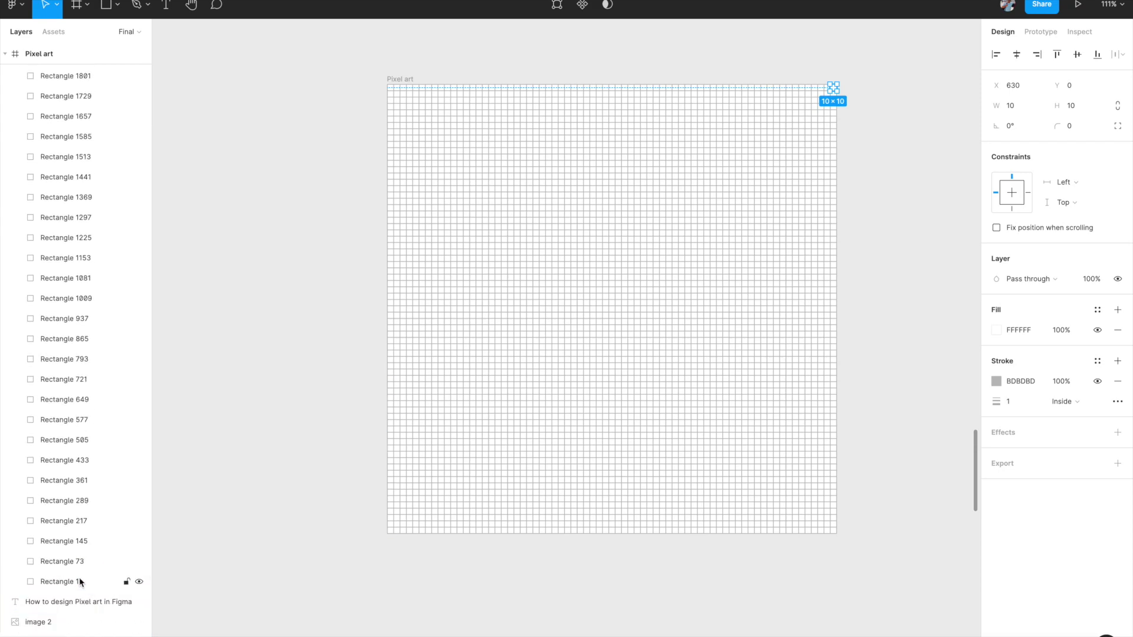
shift+click(79, 578)
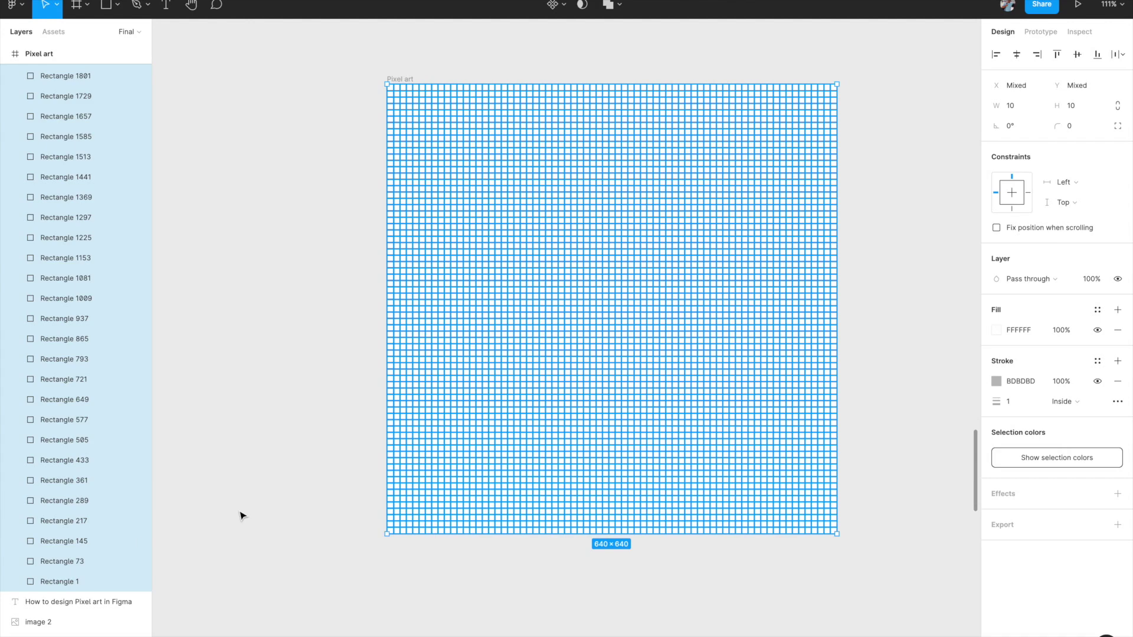
key(ctrl+alt+g)
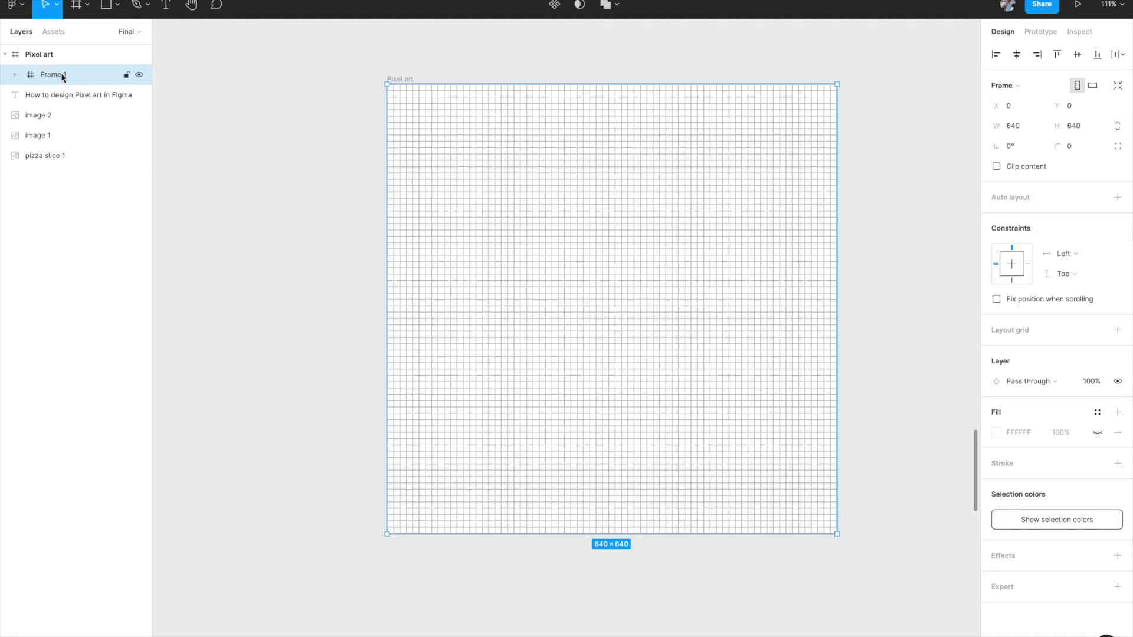
Rename the new frame holding the squares as pixels
double_click(62, 76)
text(pixels)
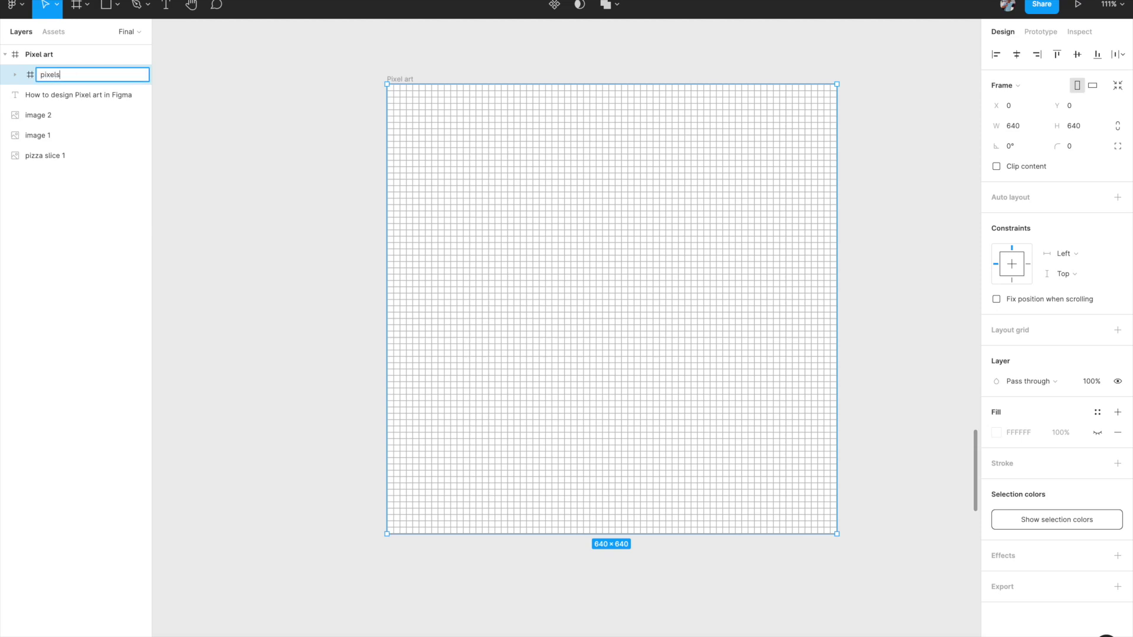
key(Return)
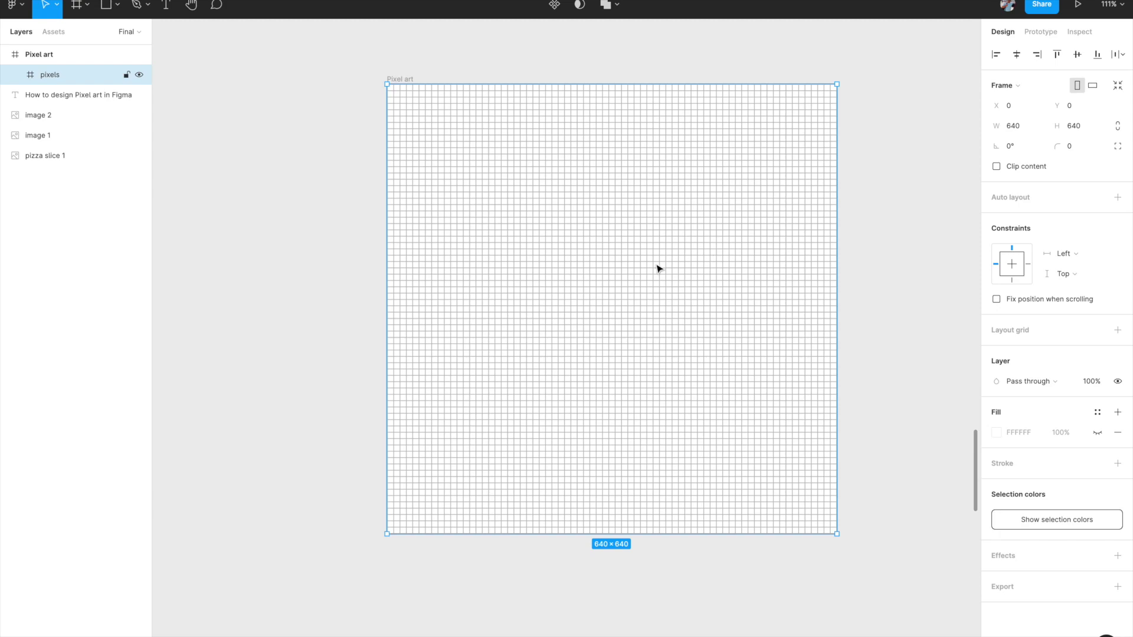
Fill the squares at X 162, Y 270 and X 180, Y 252 with red F26647 from the document colors
click(504, 282)
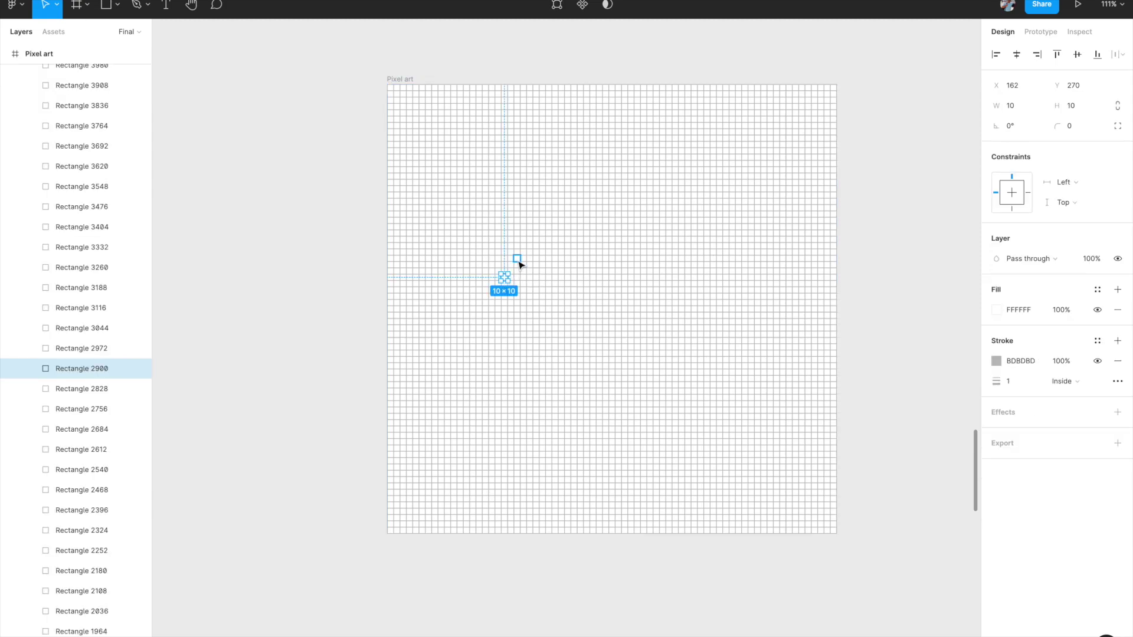
click(997, 310)
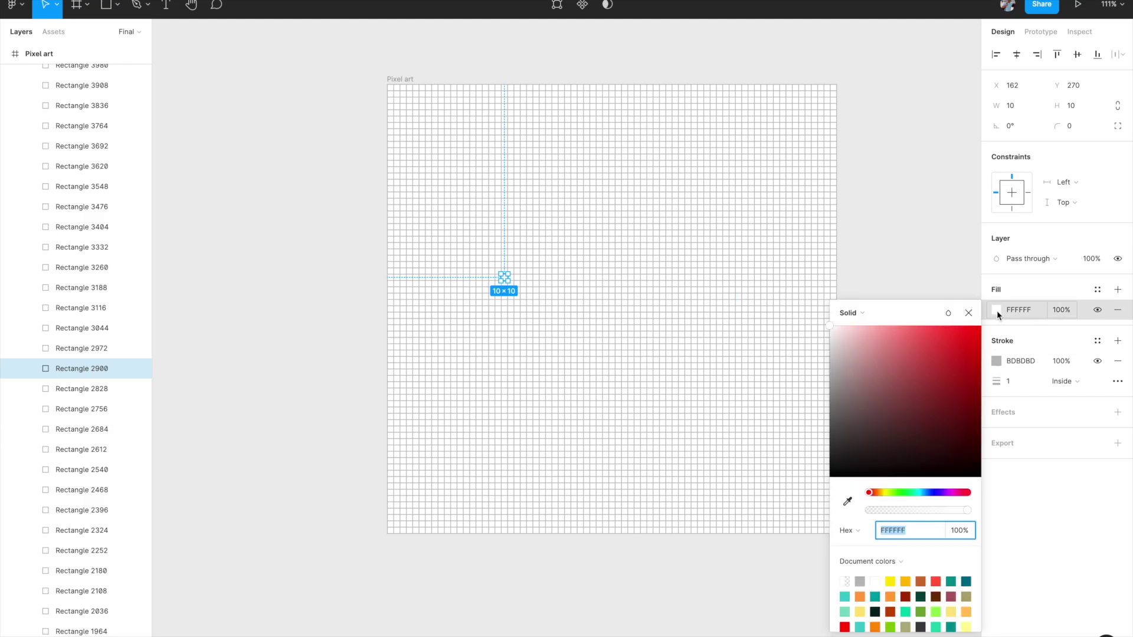
click(936, 580)
scroll(541, 274, up, 5)
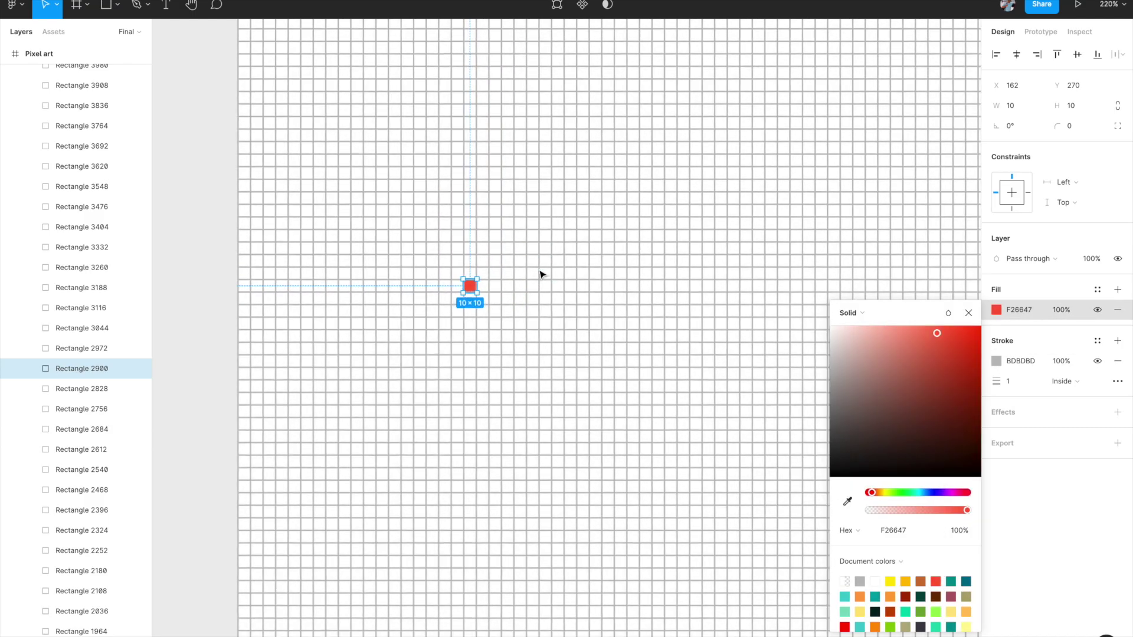
click(495, 263)
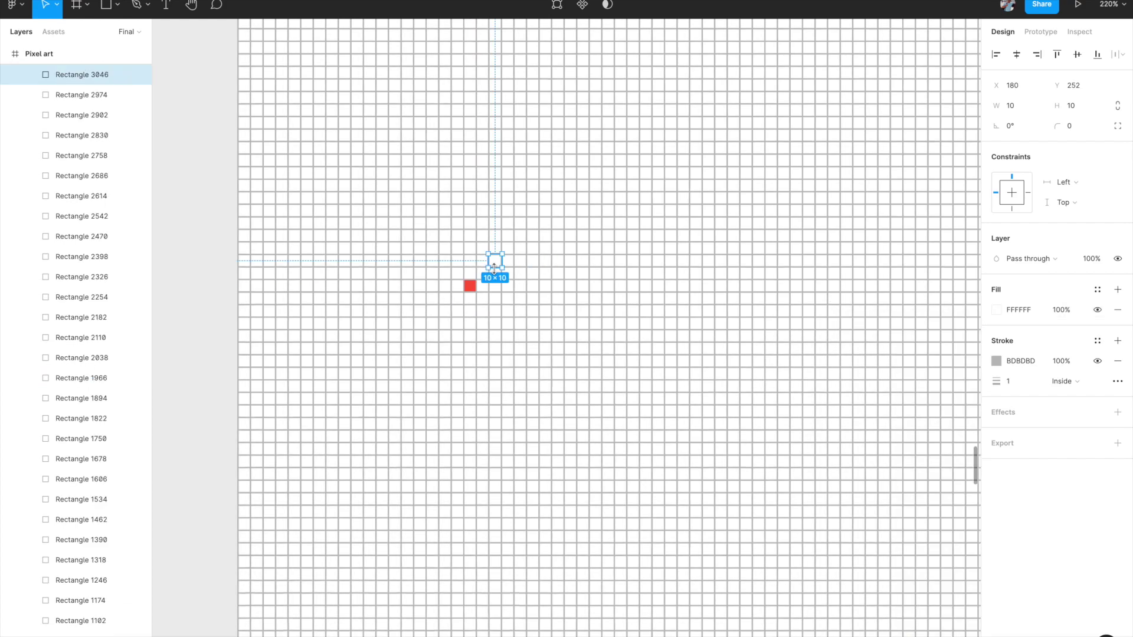
click(996, 309)
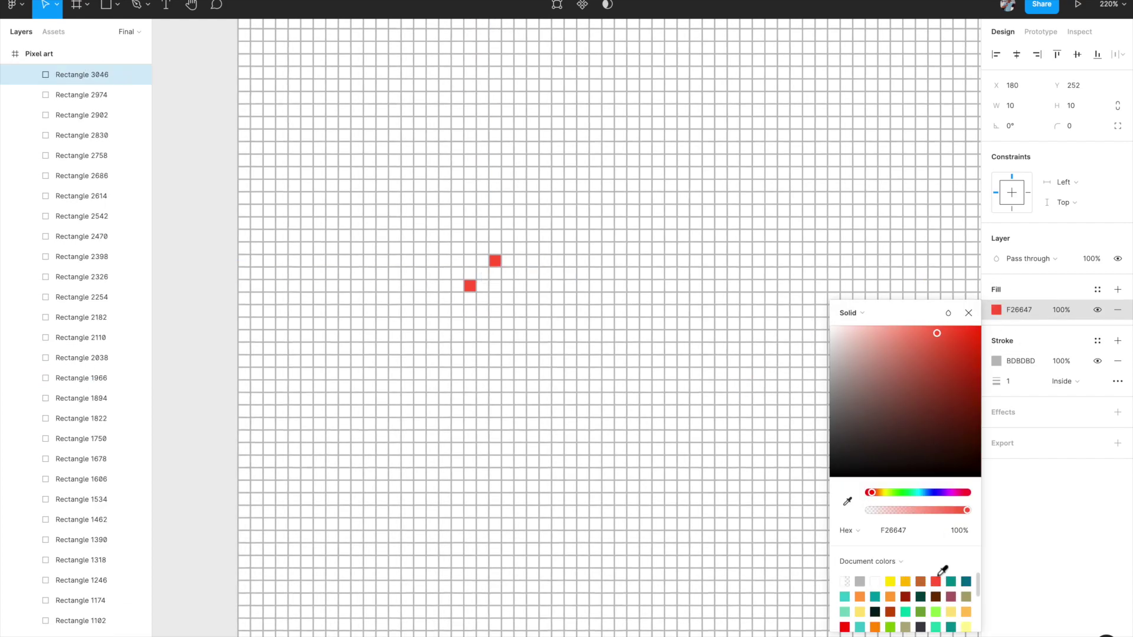
click(967, 313)
scroll(682, 335, down, 3)
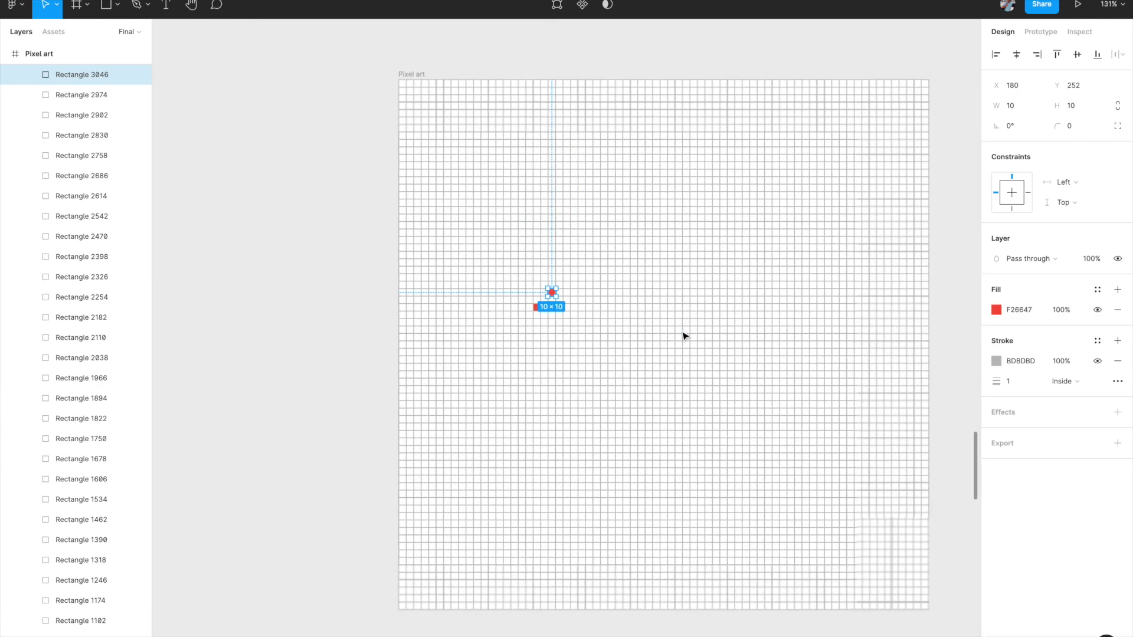
scroll(711, 220, right, 2)
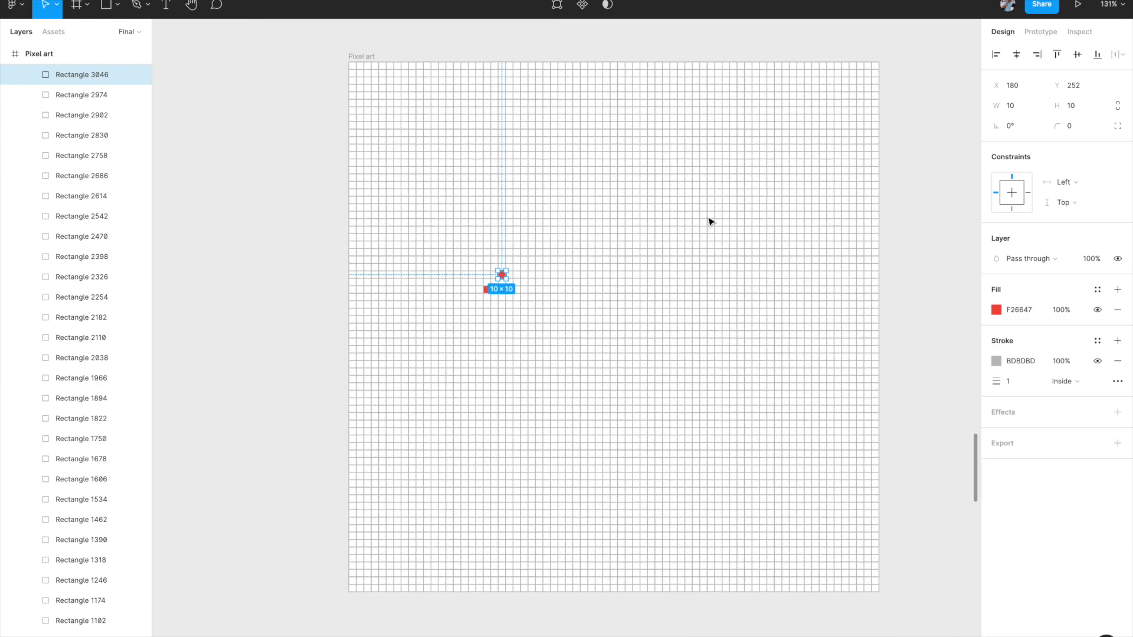
Undo the red fills on both squares and clear the selection
key(ctrl+z)
key(ctrl+z)
key(ctrl+z)
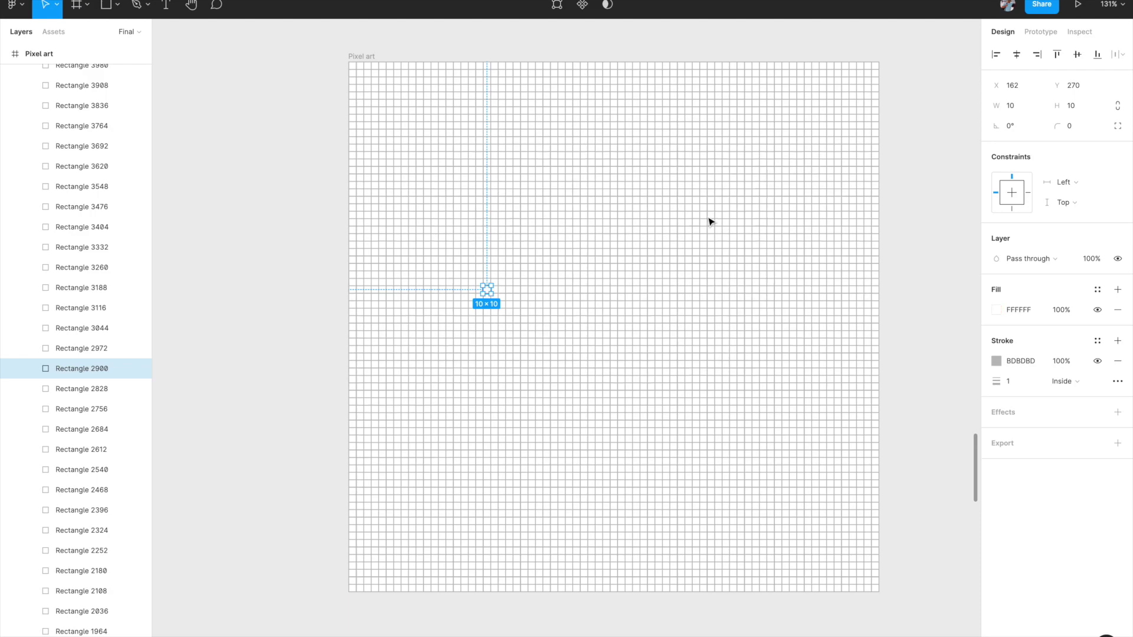
click(931, 244)
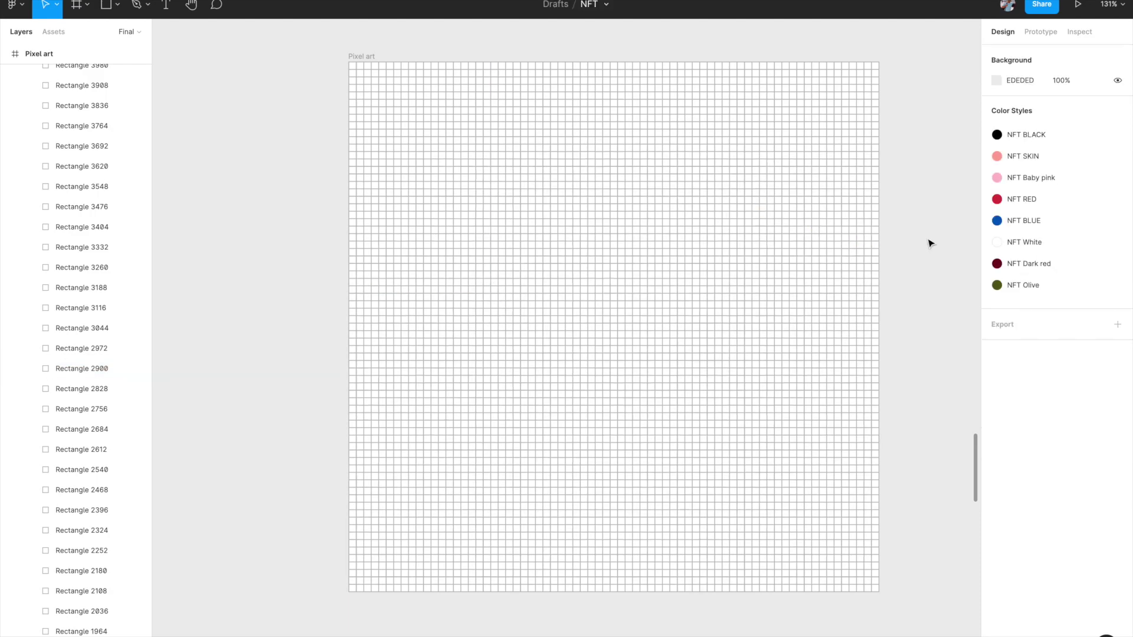
Cut the pizza slice sketch from the canvas beside the Pixel art frame
scroll(931, 244, down, 5)
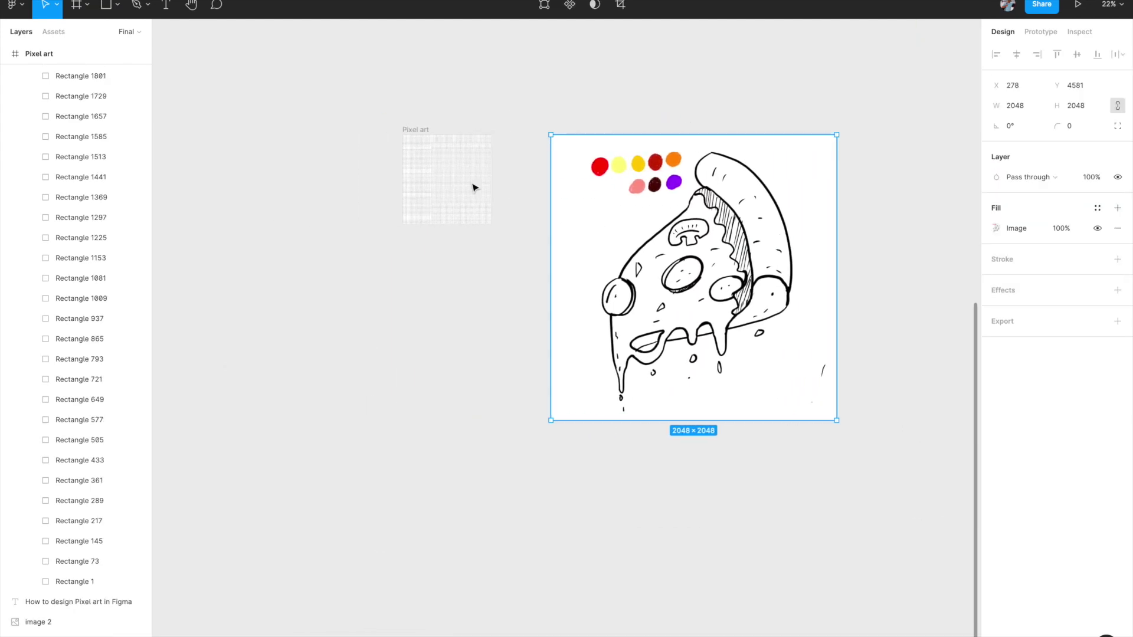
scroll(472, 184, up, 3)
key(shift+2)
scroll(472, 185, up, 2)
scroll(473, 185, down, 2)
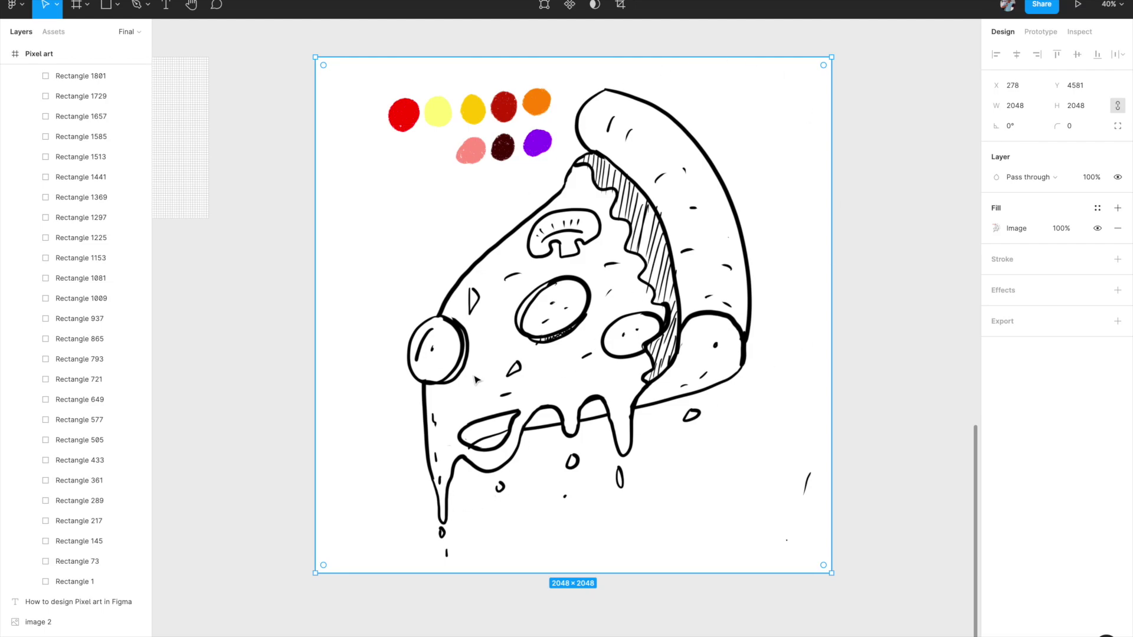
key(minus)
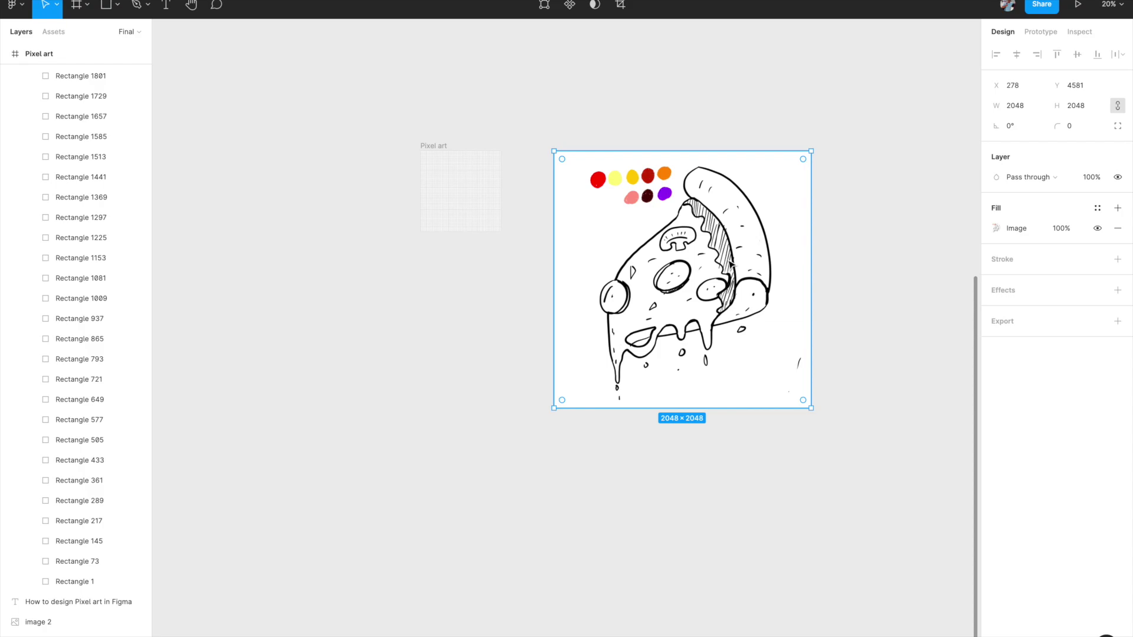
key(Delete)
scroll(450, 157, up, 5)
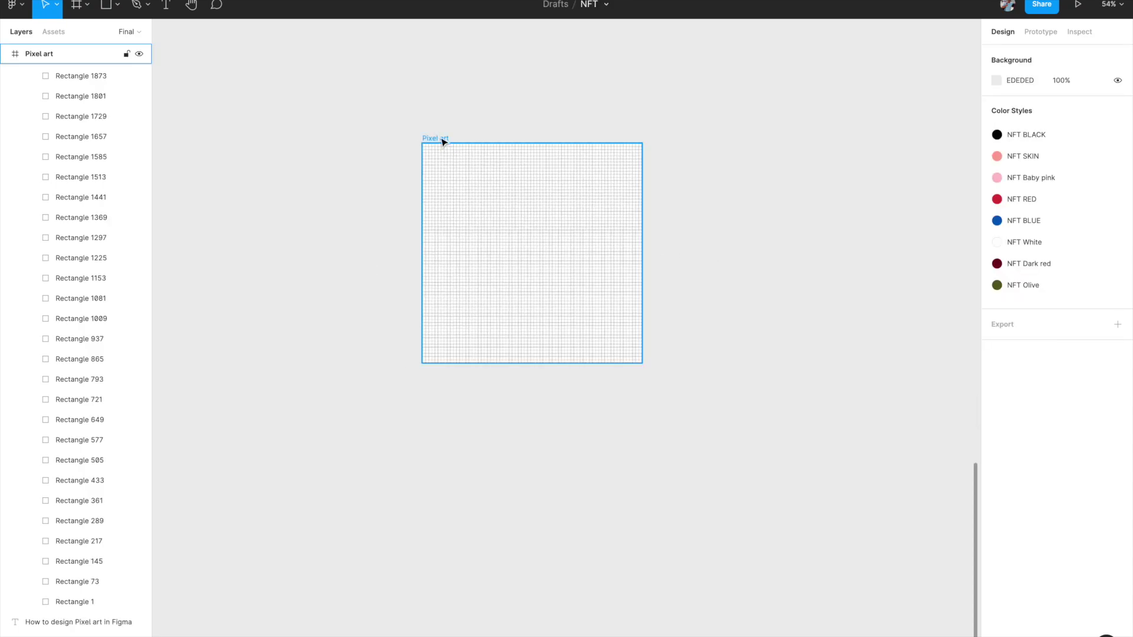
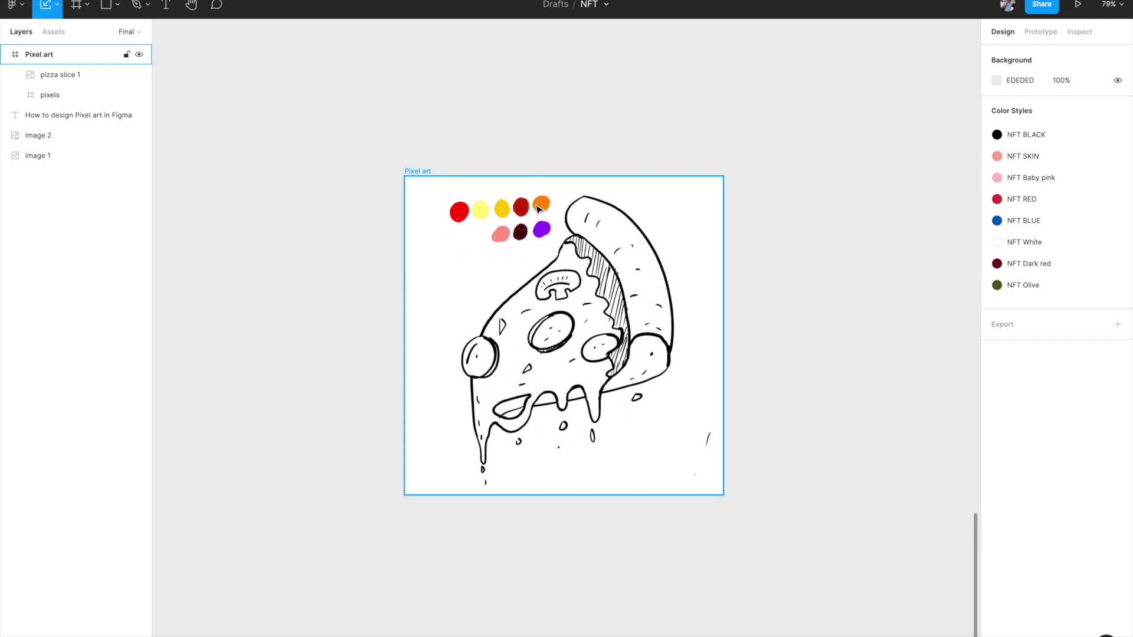
Move the pixels frame above the pizza slice 1 image in the layer order of the Pixel art frame
click(105, 95)
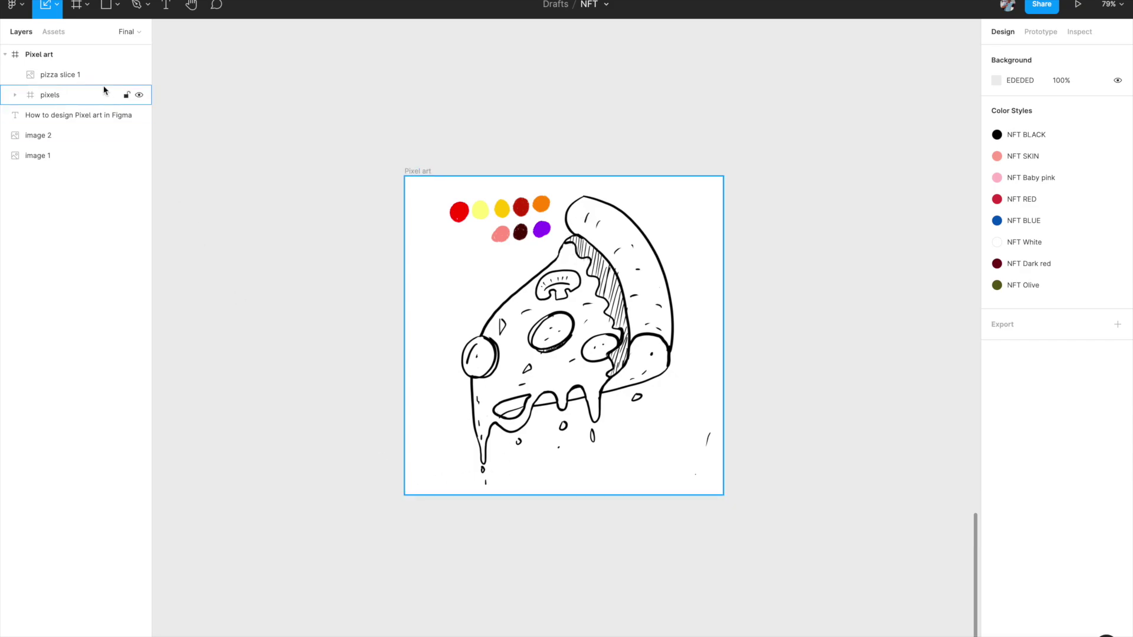
click(58, 95)
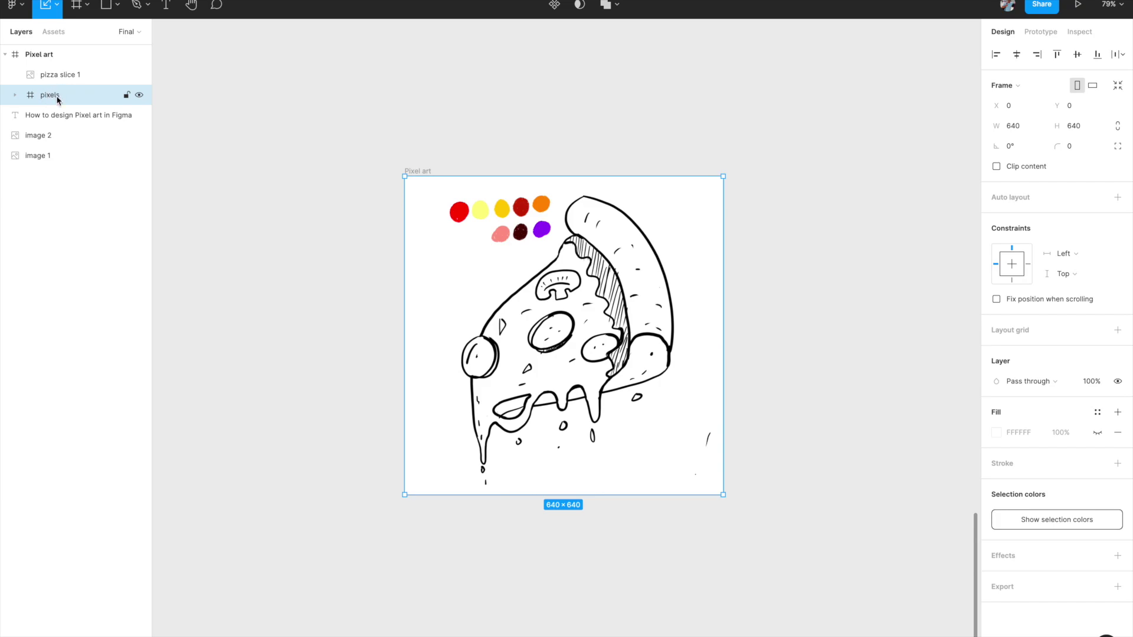
drag(47, 96, 47, 75)
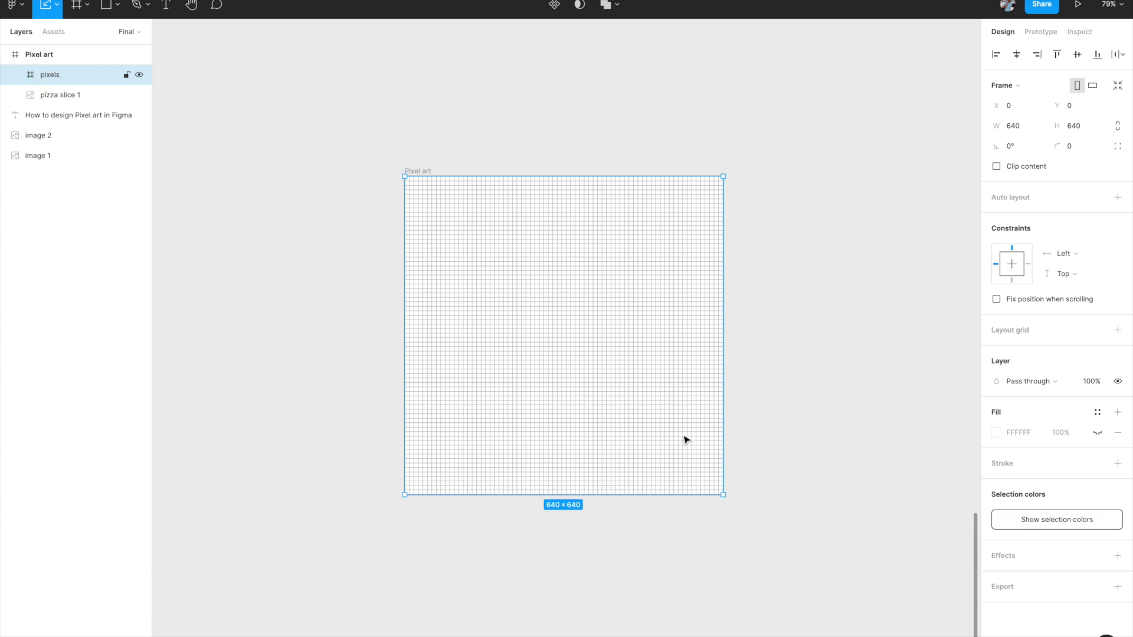
Lower the opacity of the pixels frame to 60%
click(1092, 382)
text(50)
key(Return)
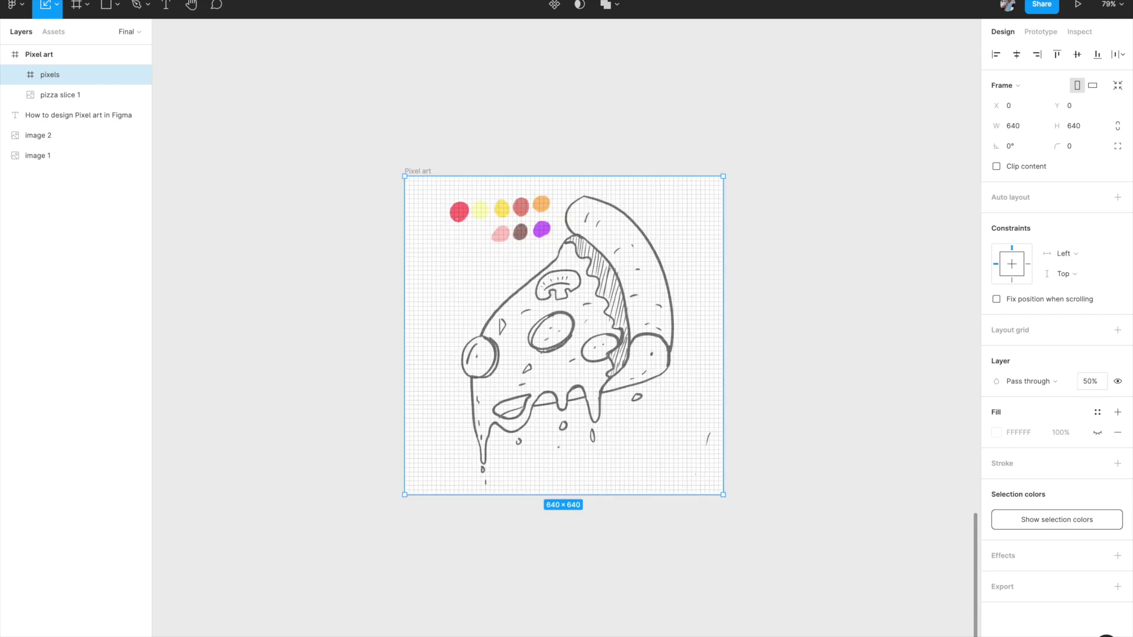
click(1089, 382)
text(60)
key(Return)
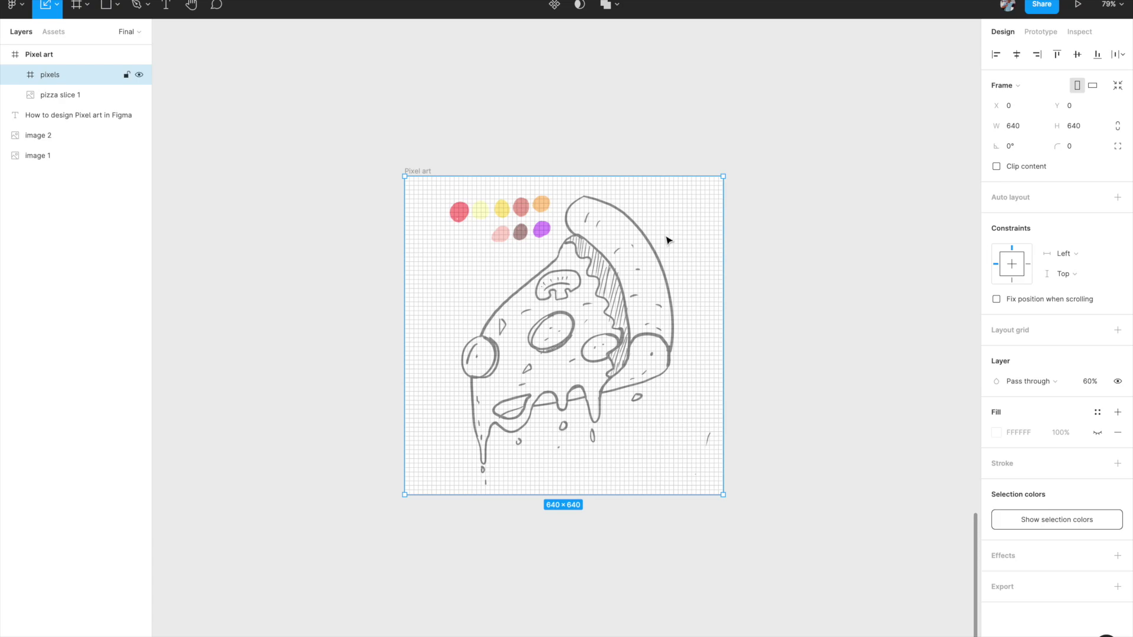
Lock the pizza slice 1 image and delete the title text, image 2 and image 1 from the page
click(127, 95)
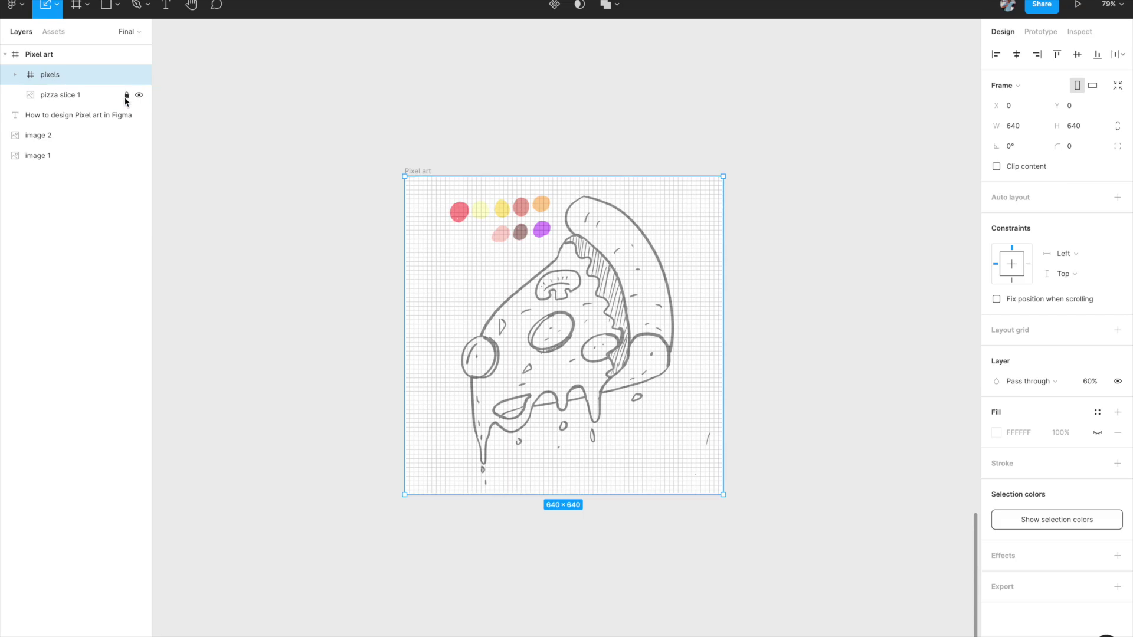
click(58, 157)
shift+click(56, 121)
key(Delete)
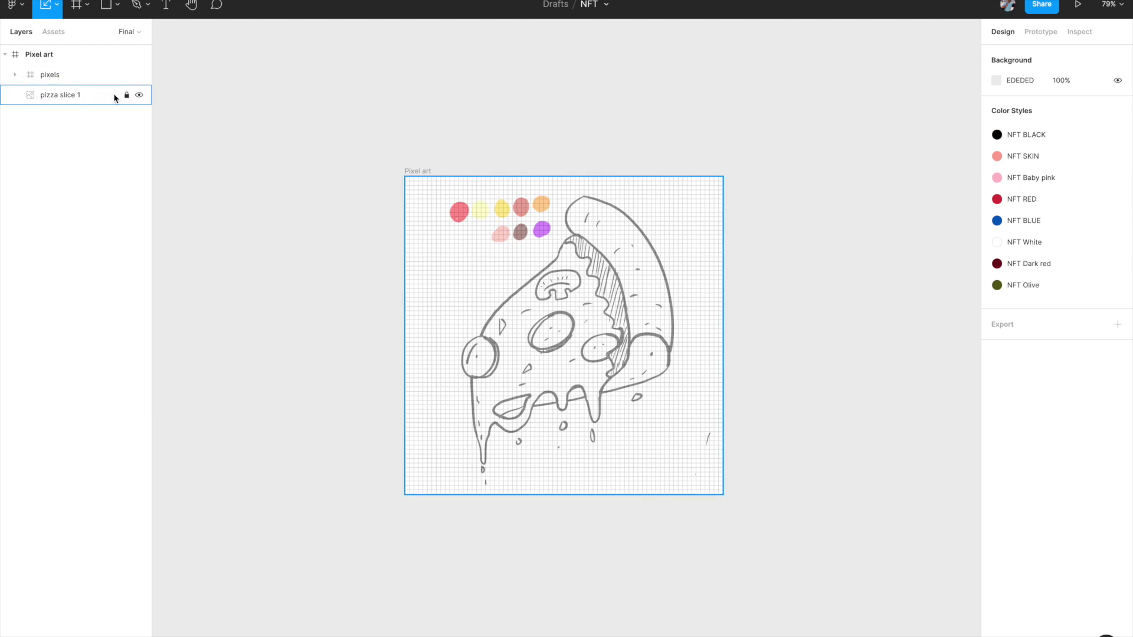
Browse the fill color styles available for the grid square at X 171, Y 180
click(54, 73)
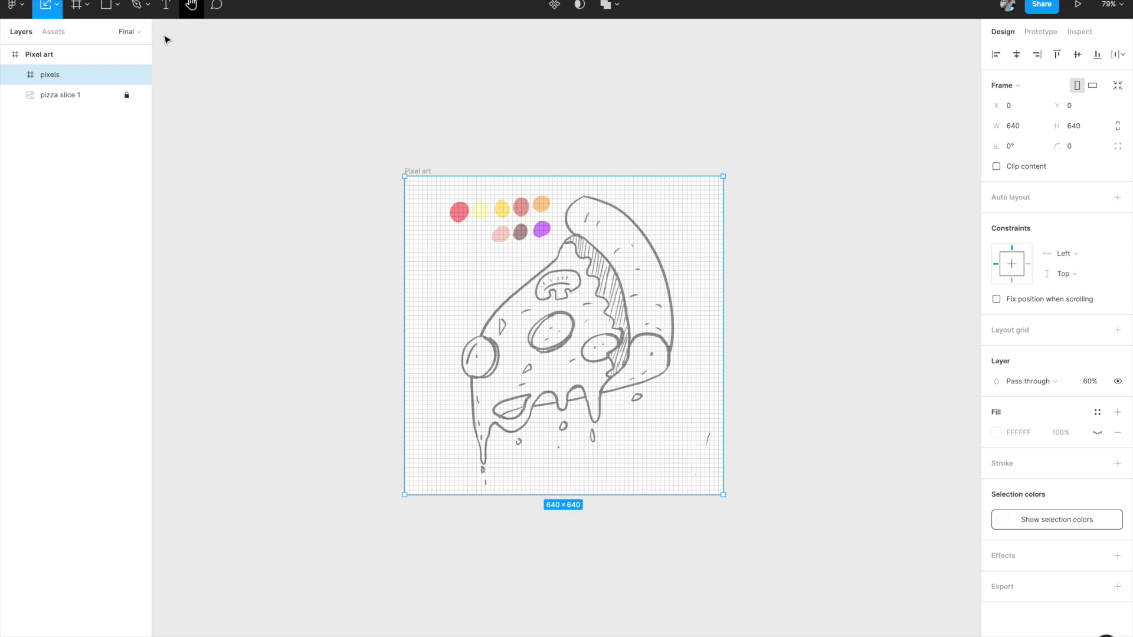
click(491, 270)
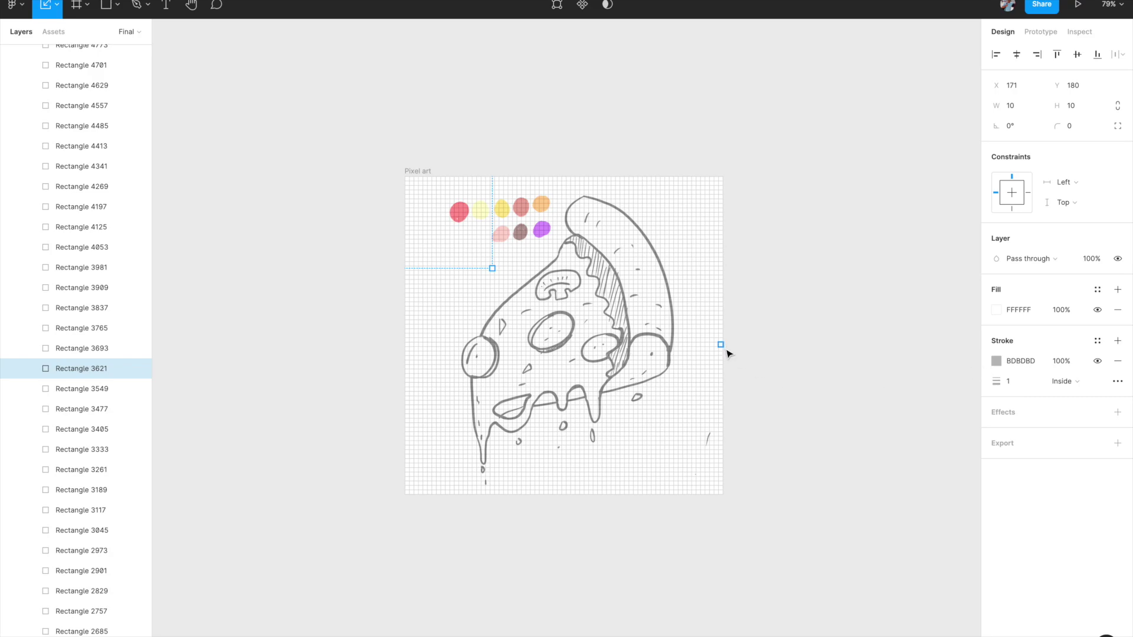
click(1098, 290)
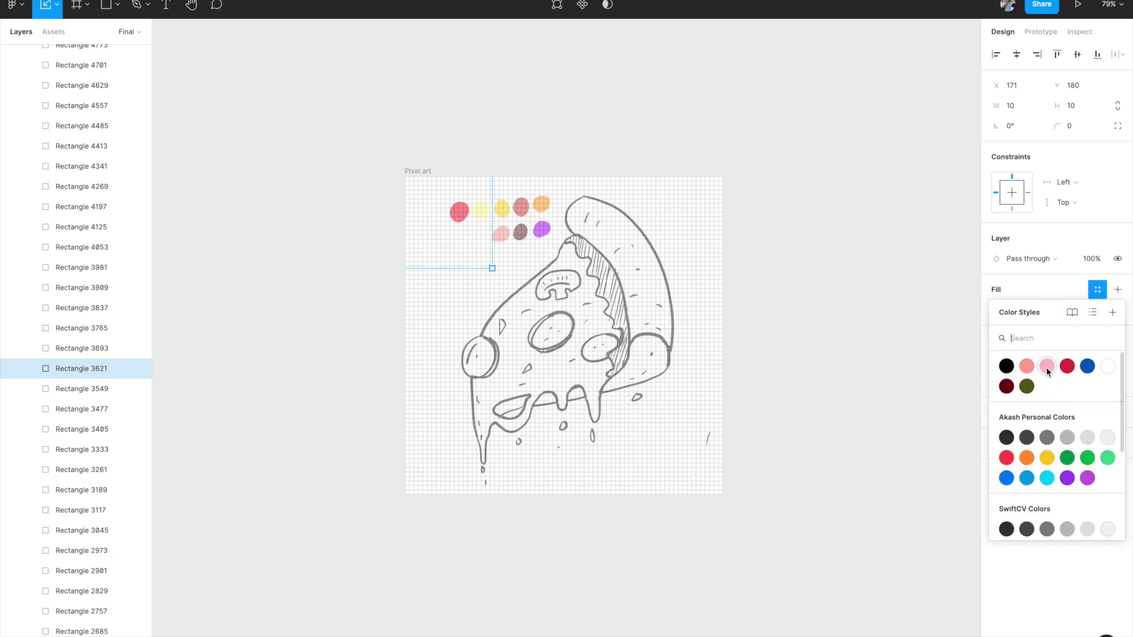
scroll(1046, 483, down, 1)
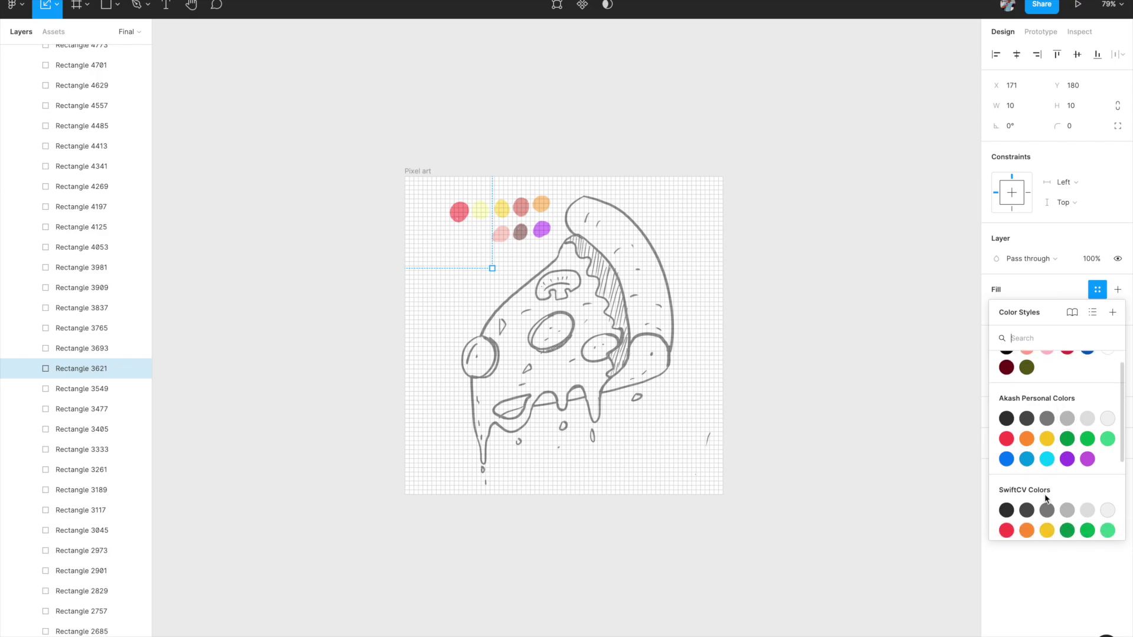
scroll(1032, 460, up, 1)
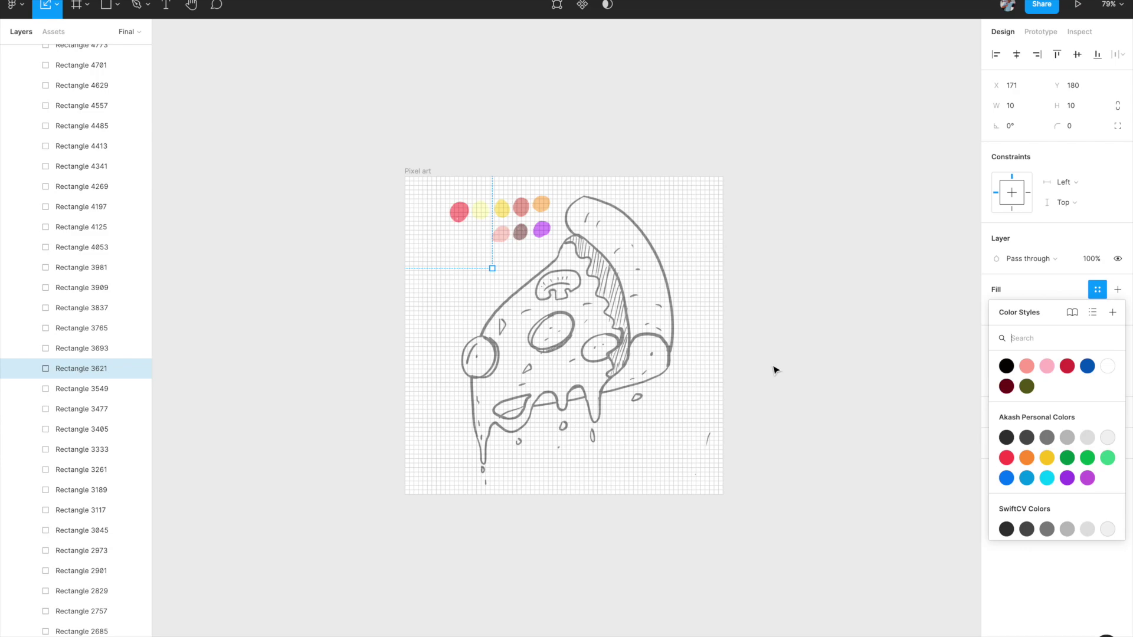
click(783, 350)
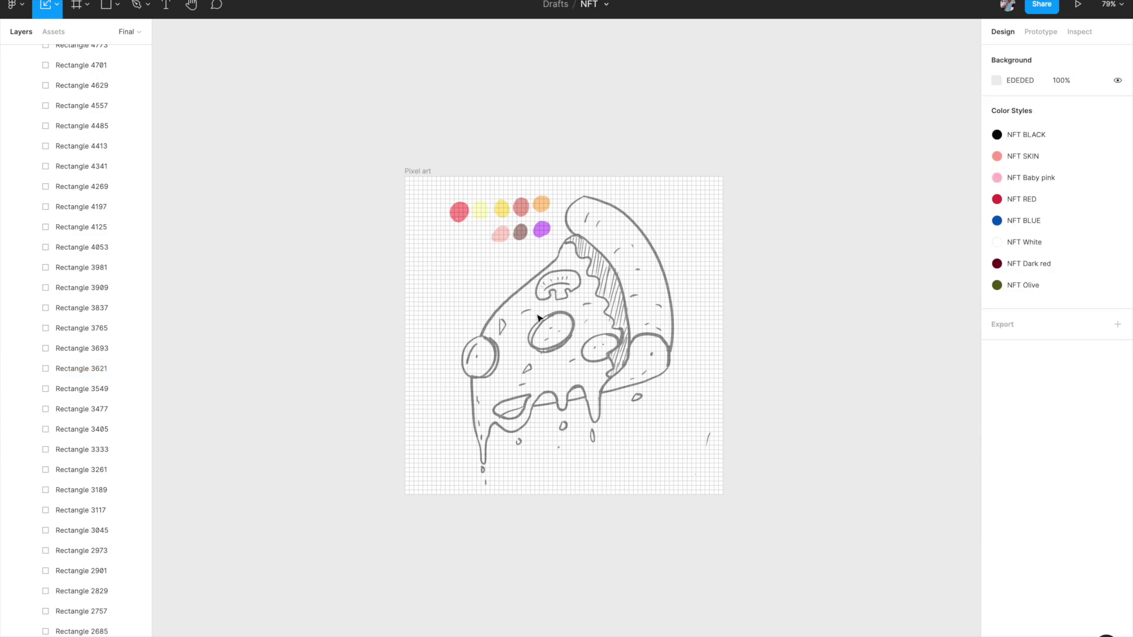
Fill the stair-stepped squares along the slice's sloped outline, from X 153, Y 306 above the outer pepperoni up to the mushroom, with NFT Dark red
scroll(558, 307, up, 1)
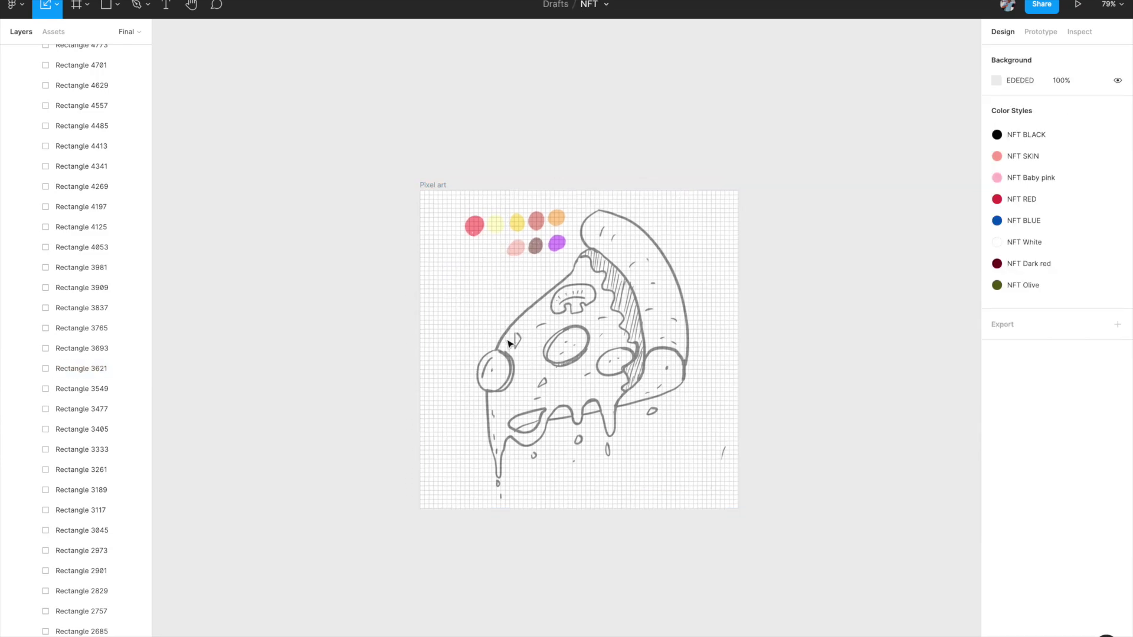
scroll(514, 340, up, 3)
scroll(508, 344, up, 4)
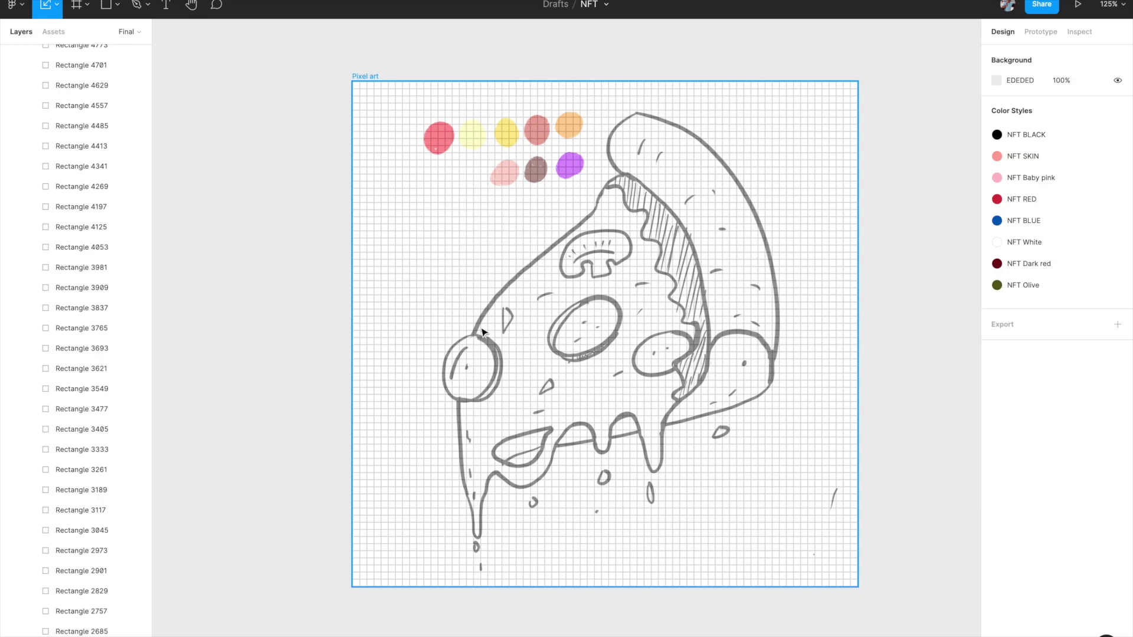
click(482, 332)
scroll(483, 333, up, 4)
click(476, 326)
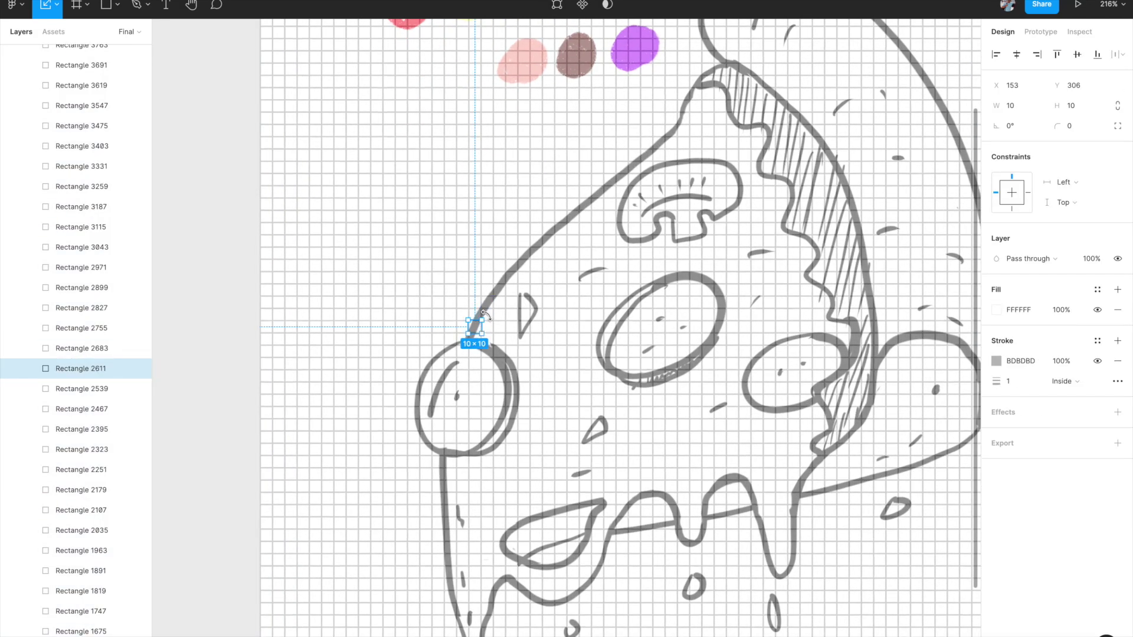
scroll(490, 317, up, 4)
shift+click(488, 319)
shift+click(493, 299)
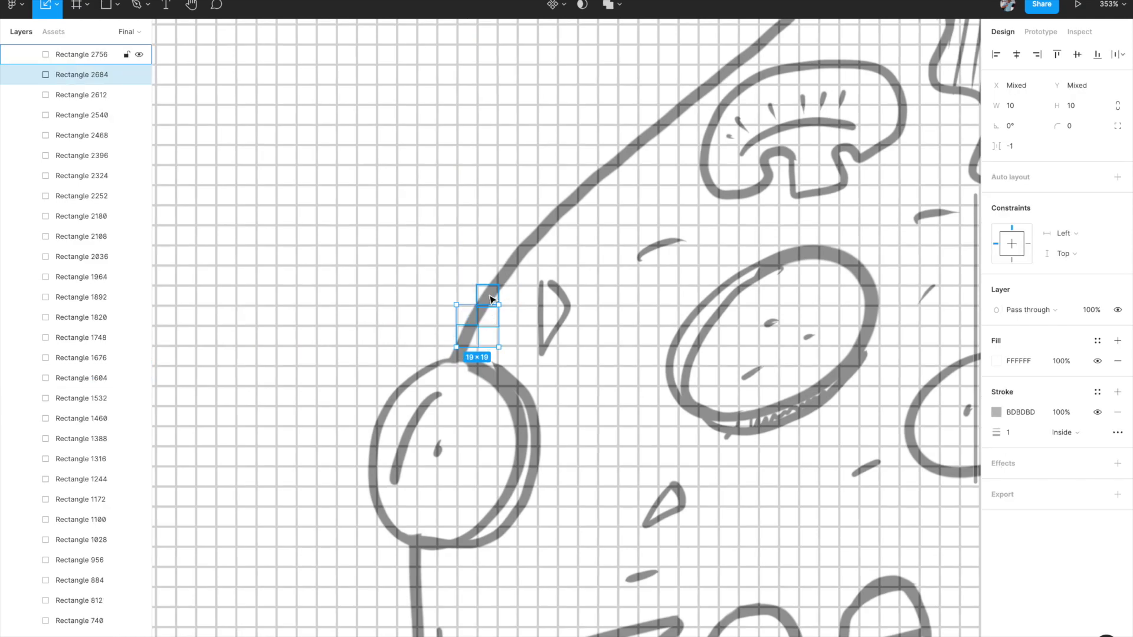
shift+click(511, 278)
shift+click(530, 254)
shift+click(548, 237)
shift+click(568, 215)
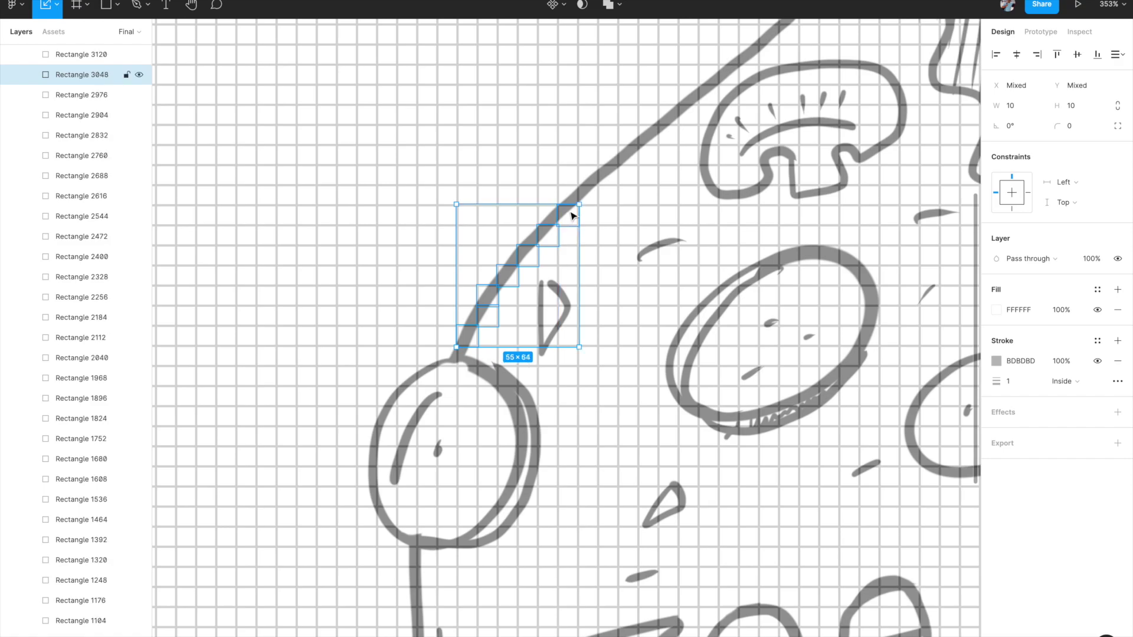
shift+click(589, 195)
shift+click(612, 176)
shift+click(630, 156)
shift+click(652, 138)
shift+click(669, 115)
shift+click(688, 96)
scroll(684, 100, down, 5)
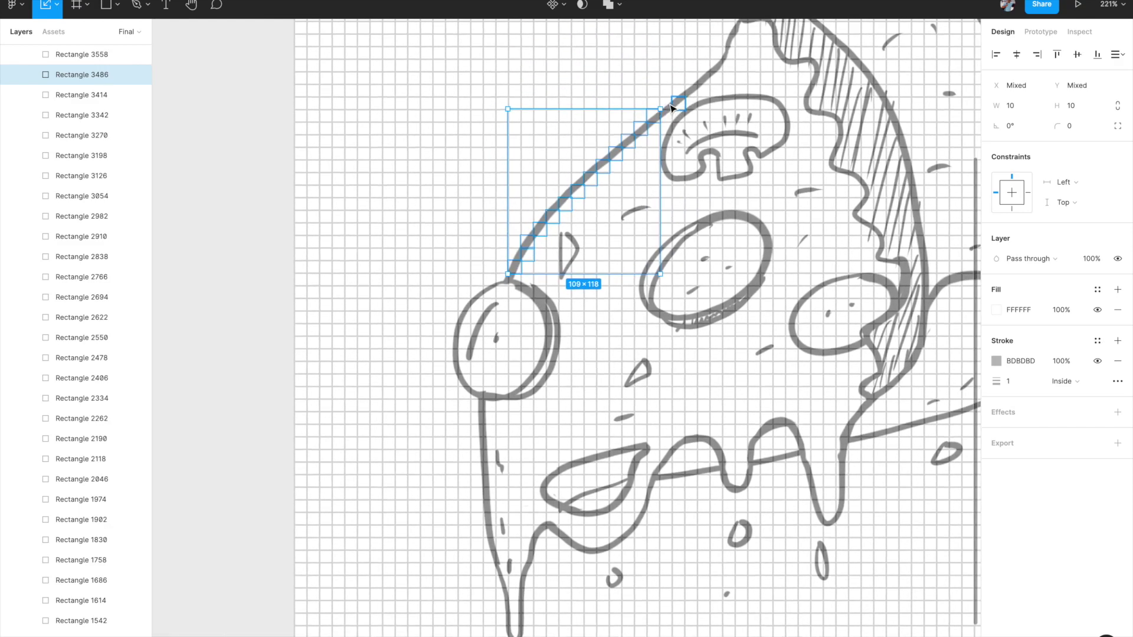
scroll(665, 101, up, 3)
shift+click(667, 105)
shift+click(686, 91)
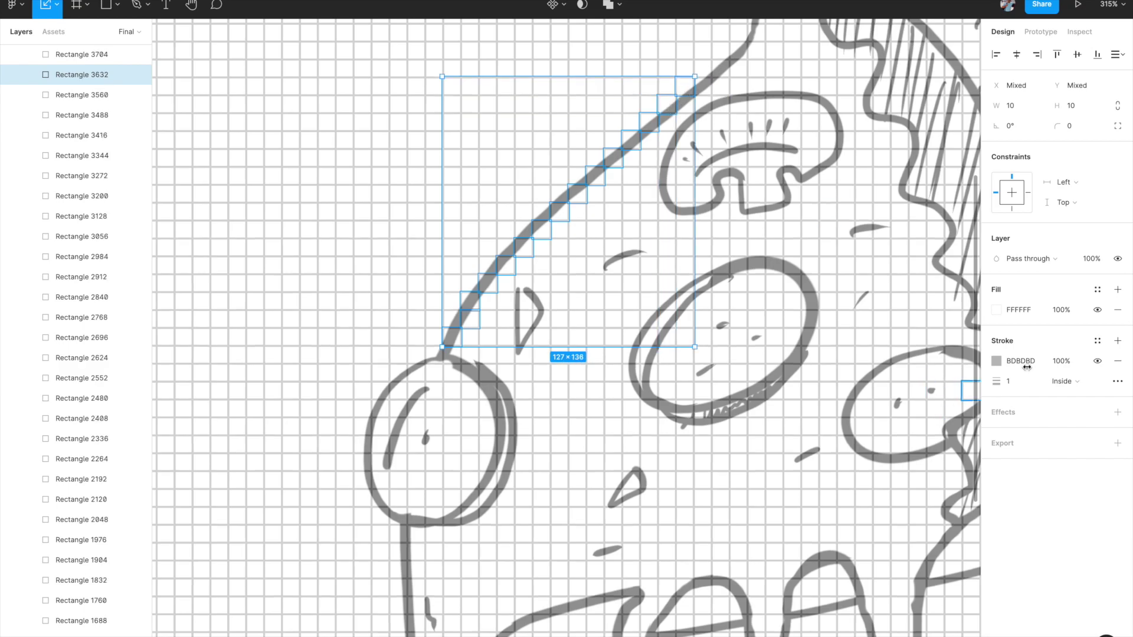
click(996, 309)
click(1095, 292)
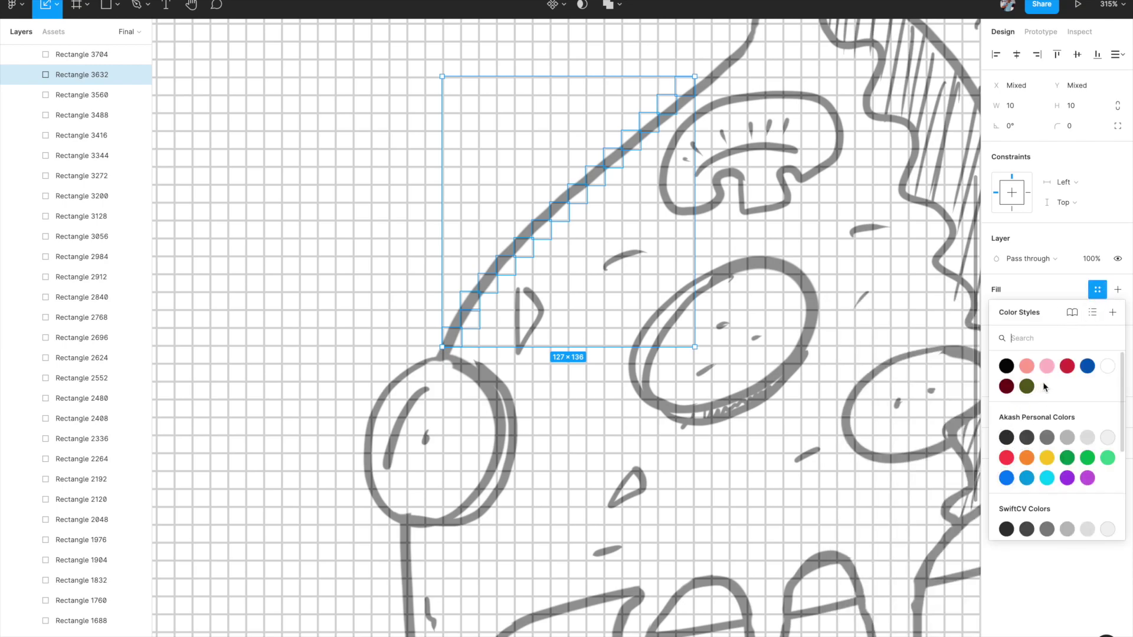
click(1006, 386)
scroll(679, 442, down, 5)
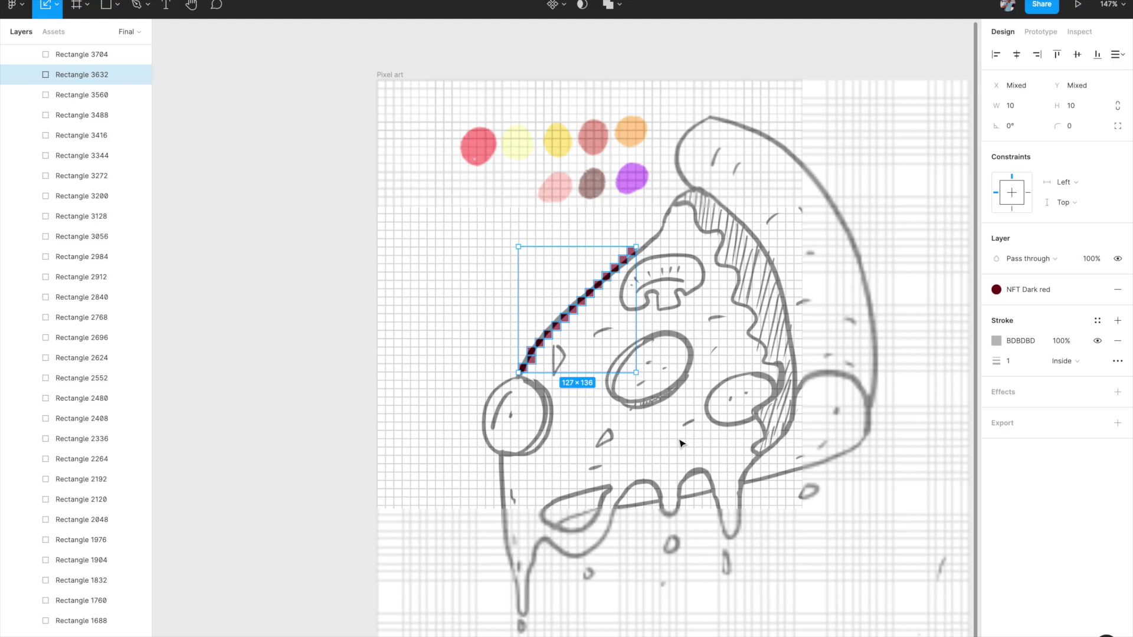
scroll(780, 417, right, 3)
scroll(780, 417, down, 2)
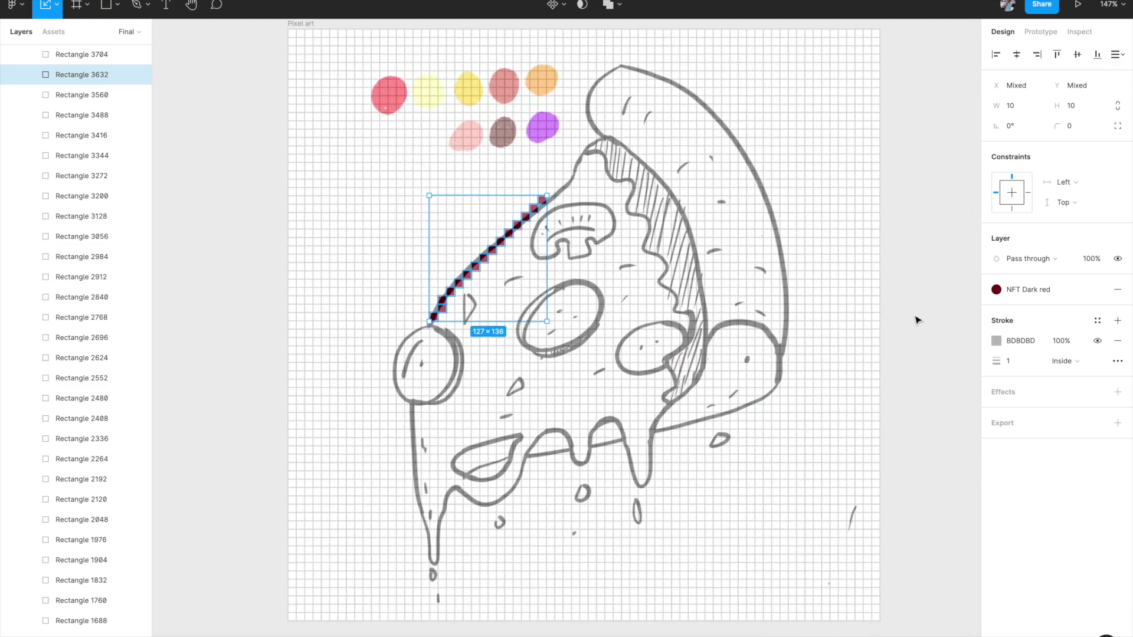
click(916, 320)
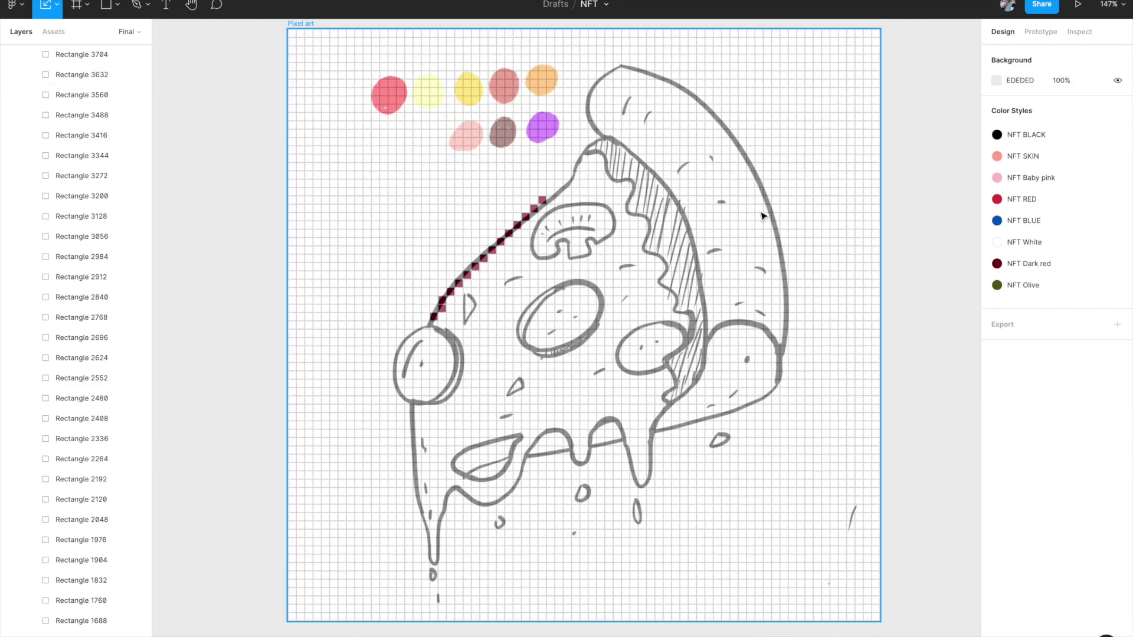
Collapse the pixels frame to hide its long list of rectangles
scroll(77, 195, down, 15)
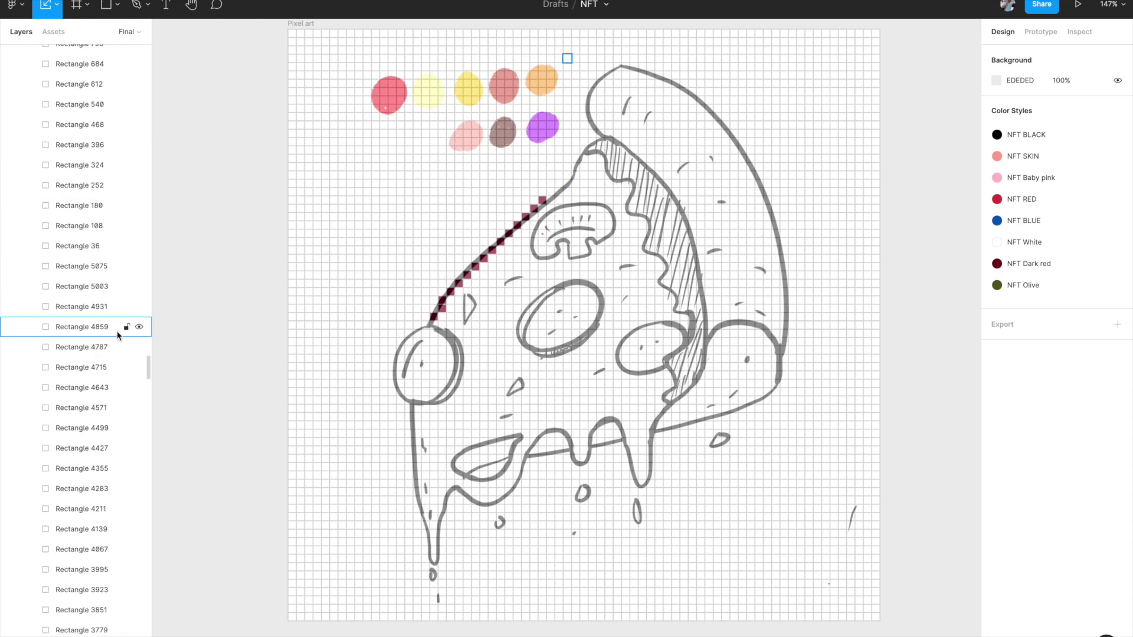
drag(148, 367, 147, 50)
click(144, 53)
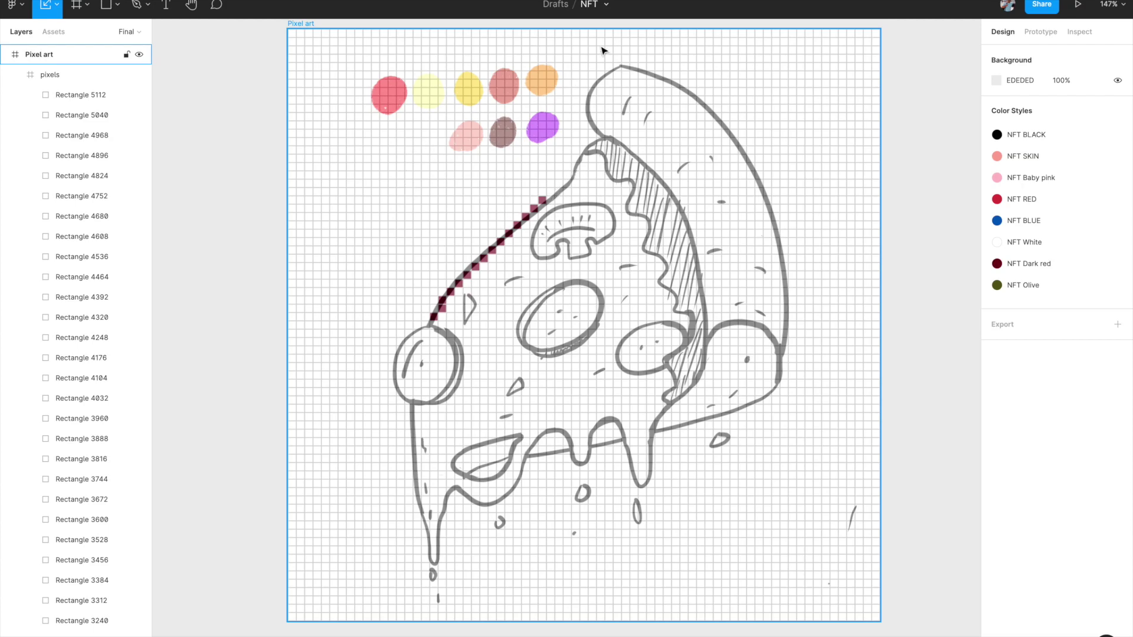
key(Escape)
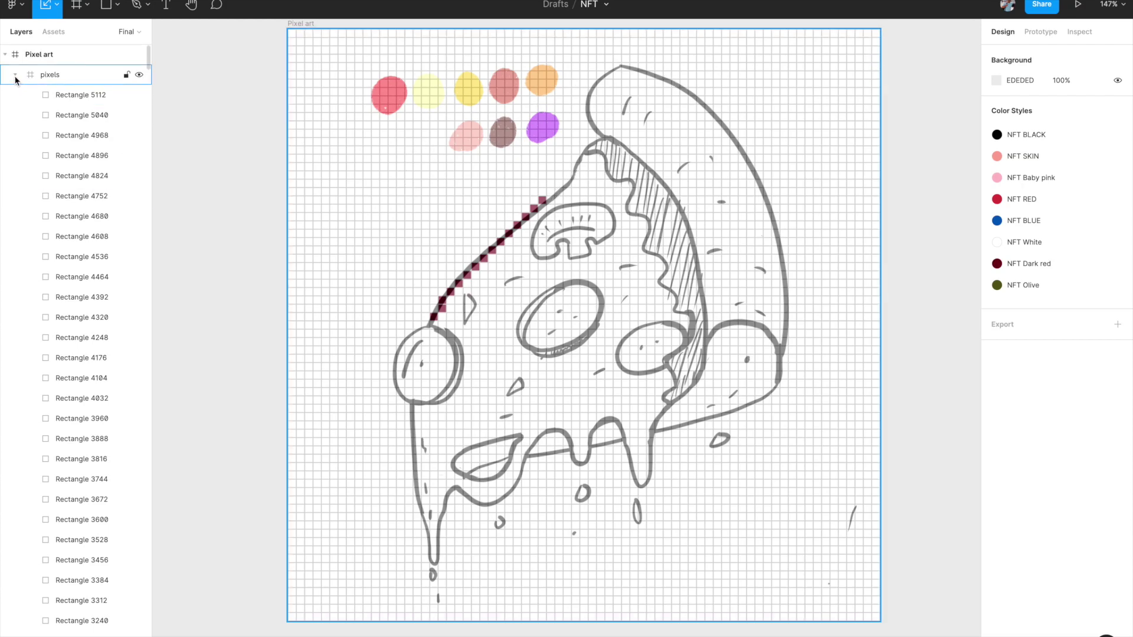
click(15, 75)
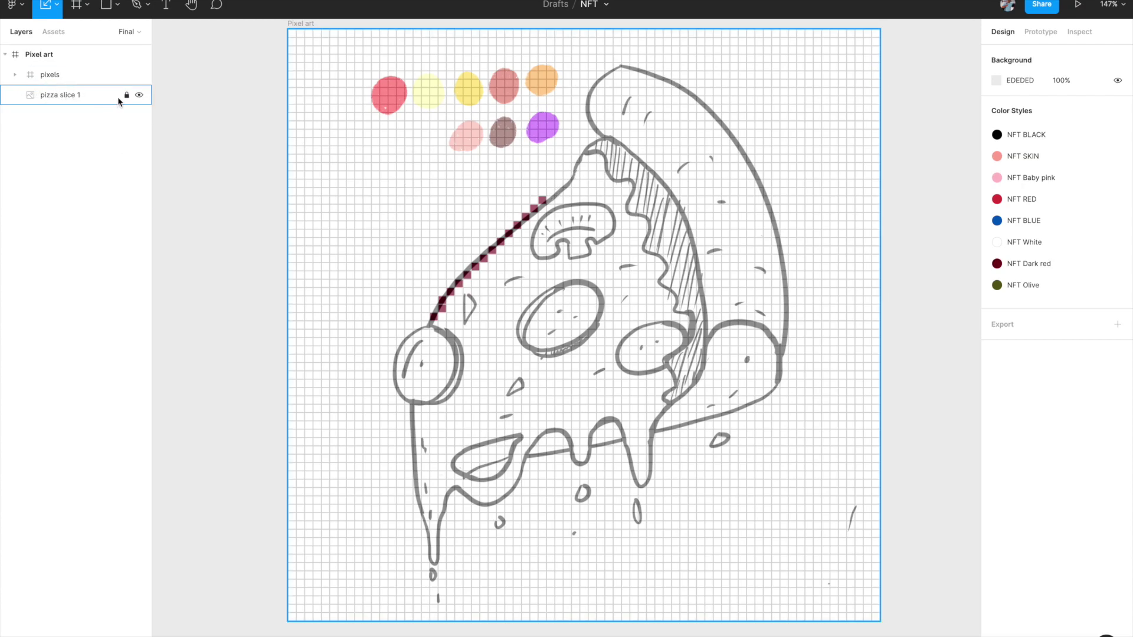
Set the opacity of the pixels frame back to 100% and clear the selection
click(87, 101)
click(78, 81)
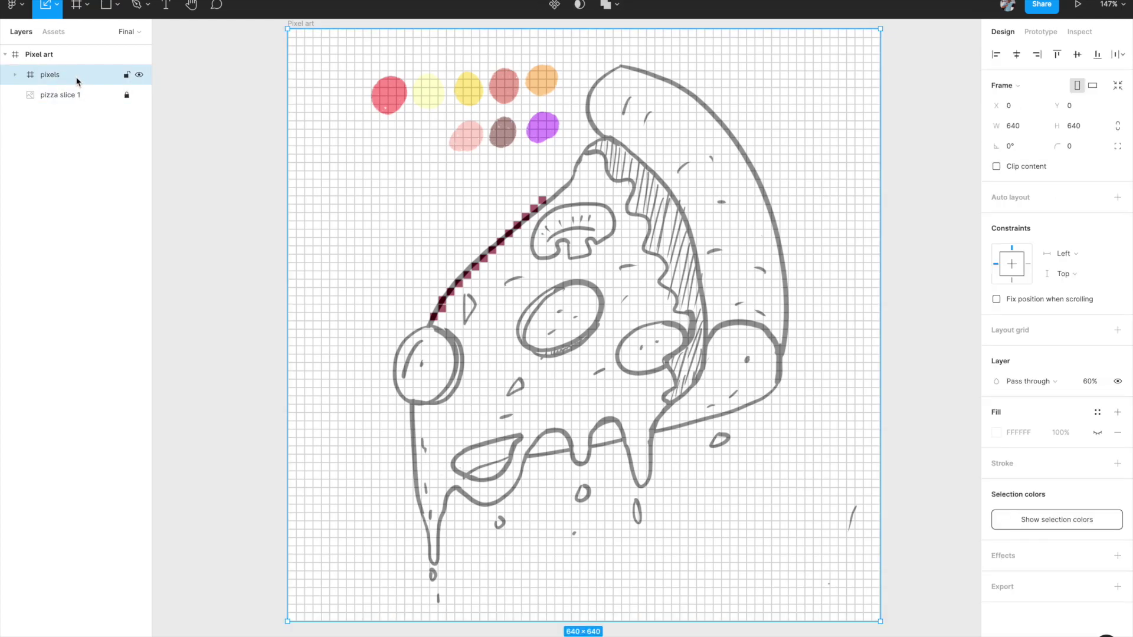
click(1091, 384)
text(100)
key(Return)
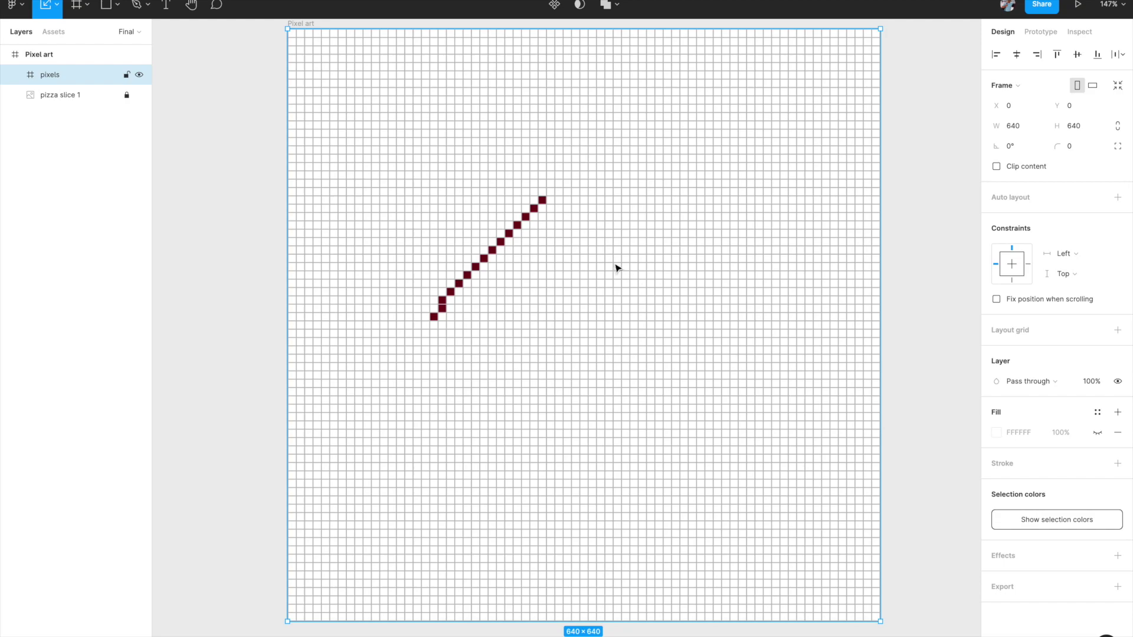
scroll(615, 268, down, 3)
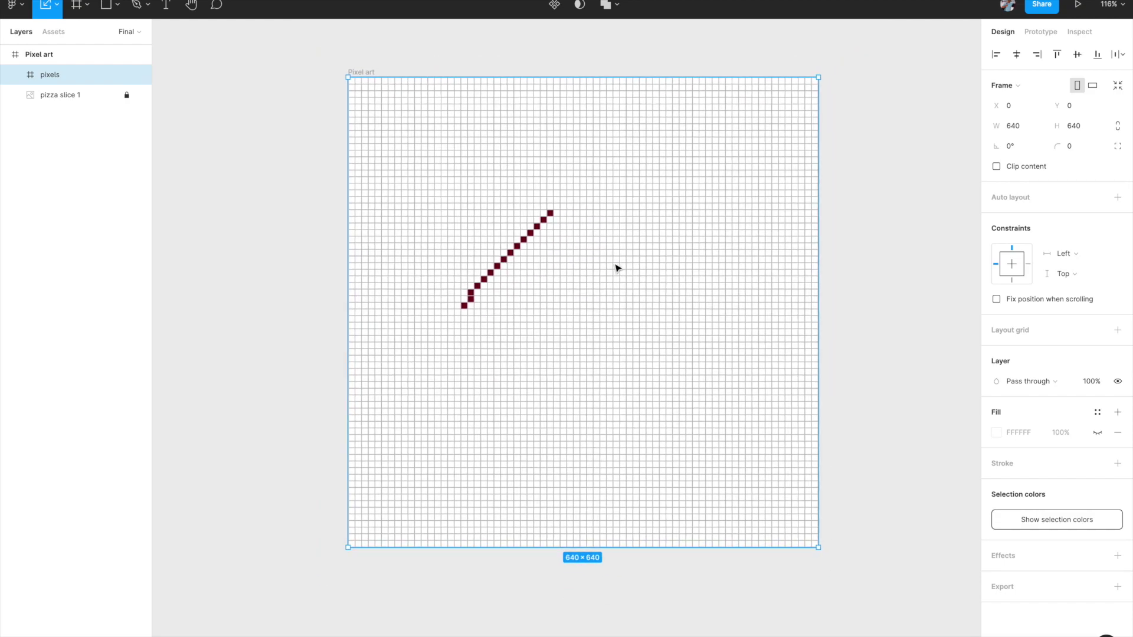
click(896, 202)
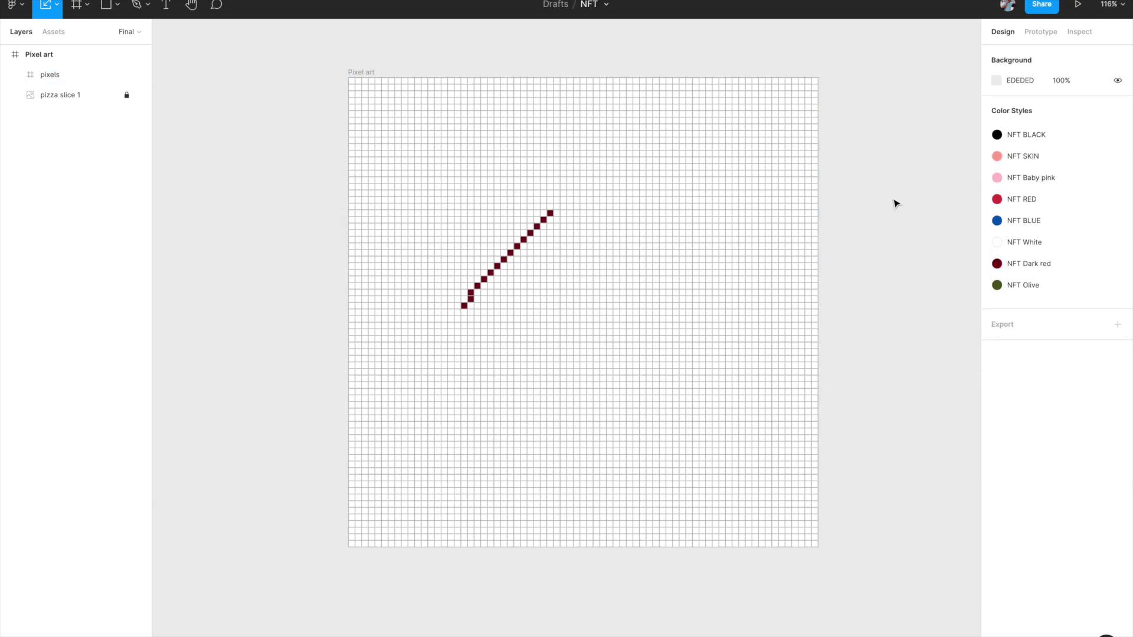
Add a 1x PNG export setting to the Pixel art frame
click(361, 72)
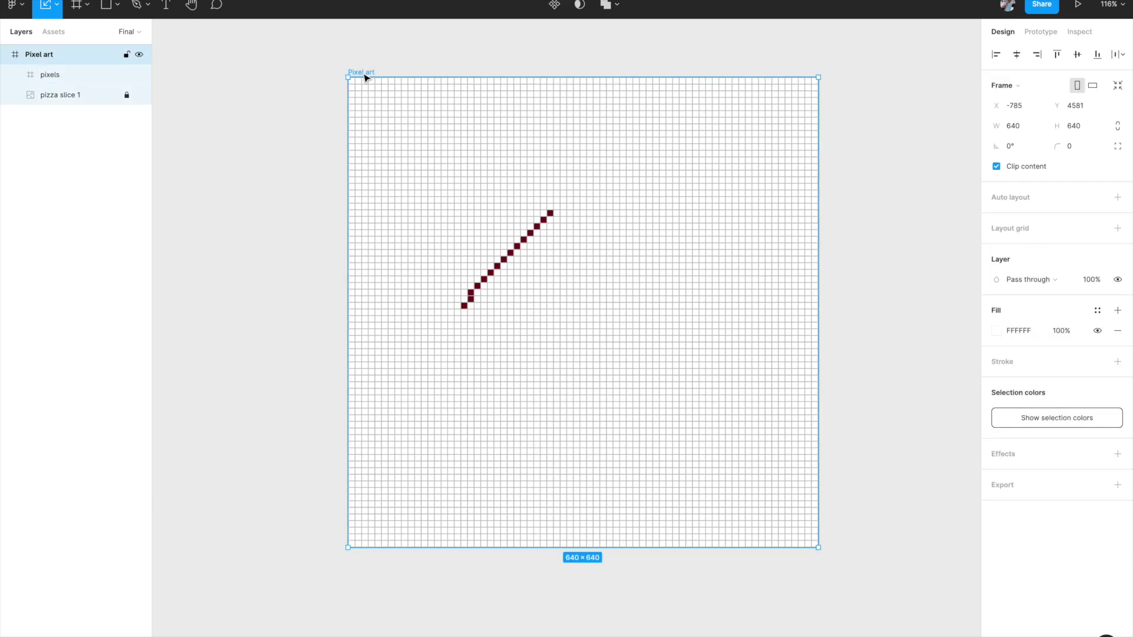
click(1127, 484)
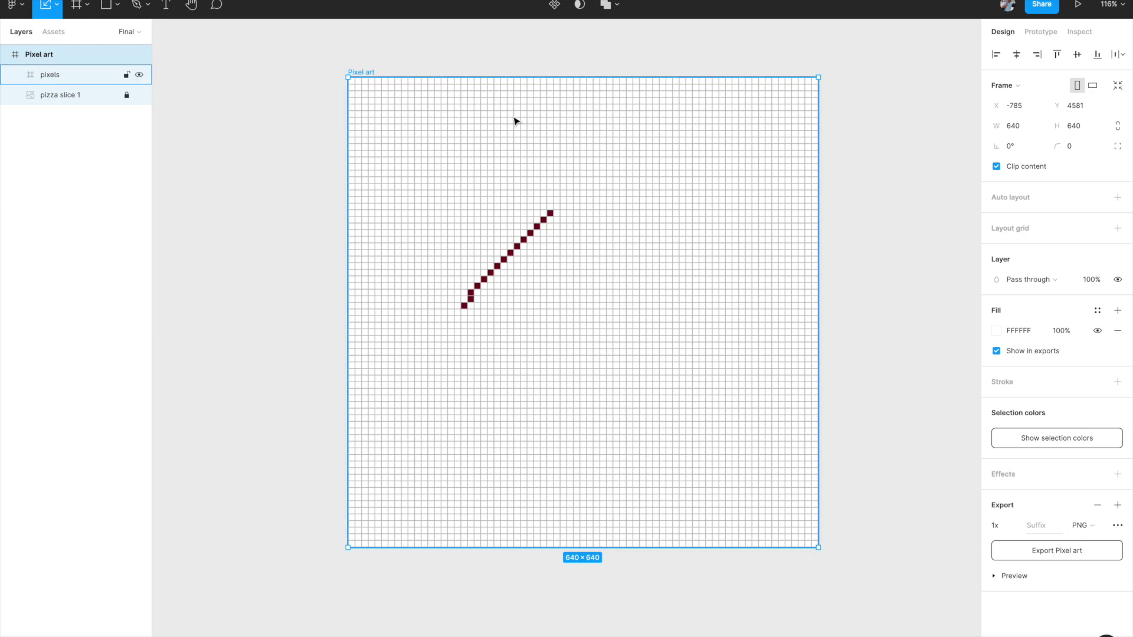
click(501, 269)
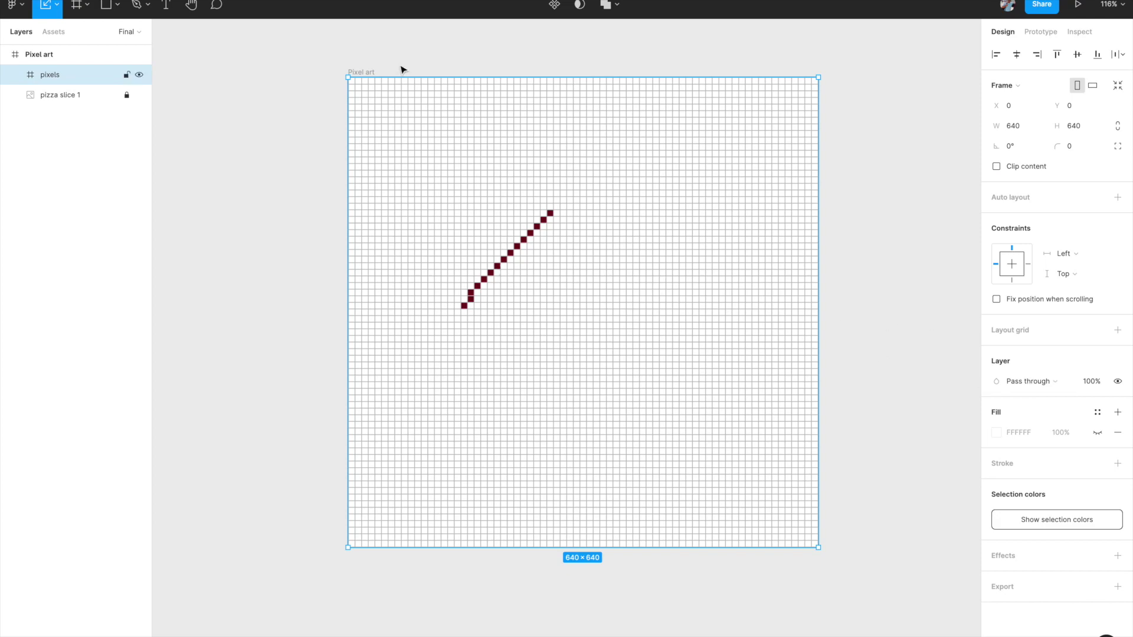
Show the selection colors of the pixels frame and swap NFT Dark red for the NFT Olive color style
click(1064, 524)
click(998, 515)
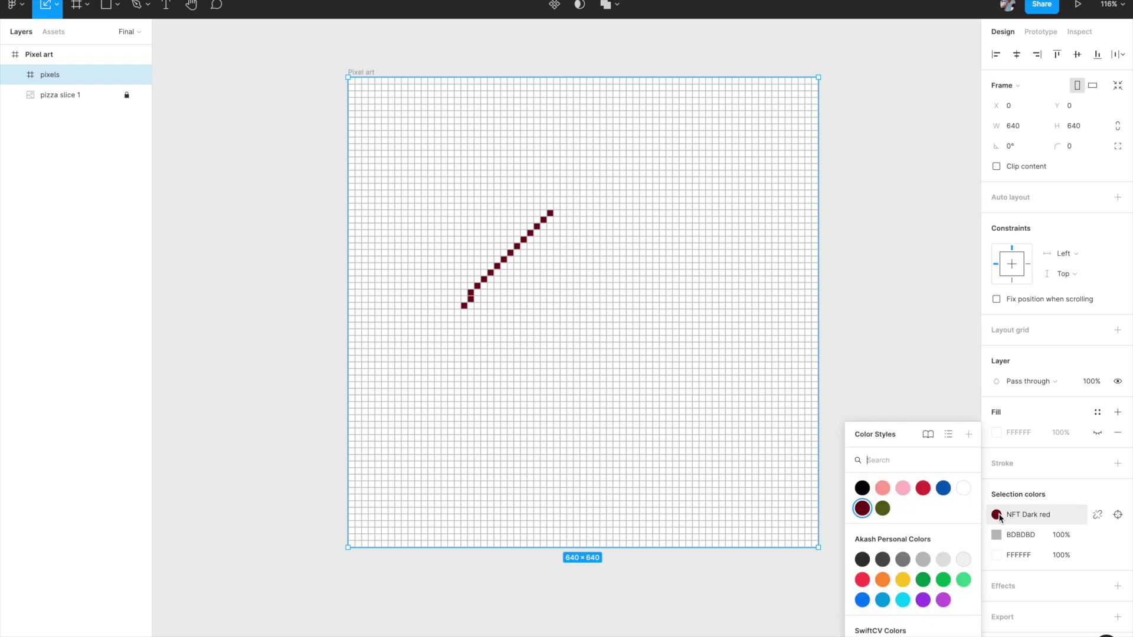
click(882, 508)
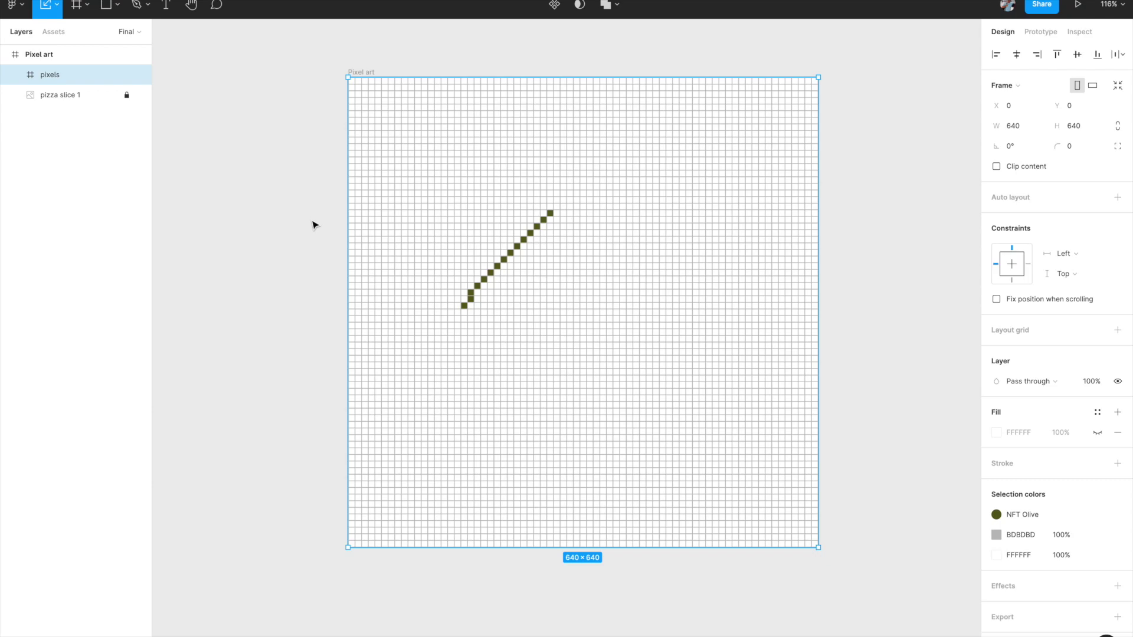
Open Page 1 and examine the finished pixel-art character frames with the interface hidden, then restore the interface
click(137, 32)
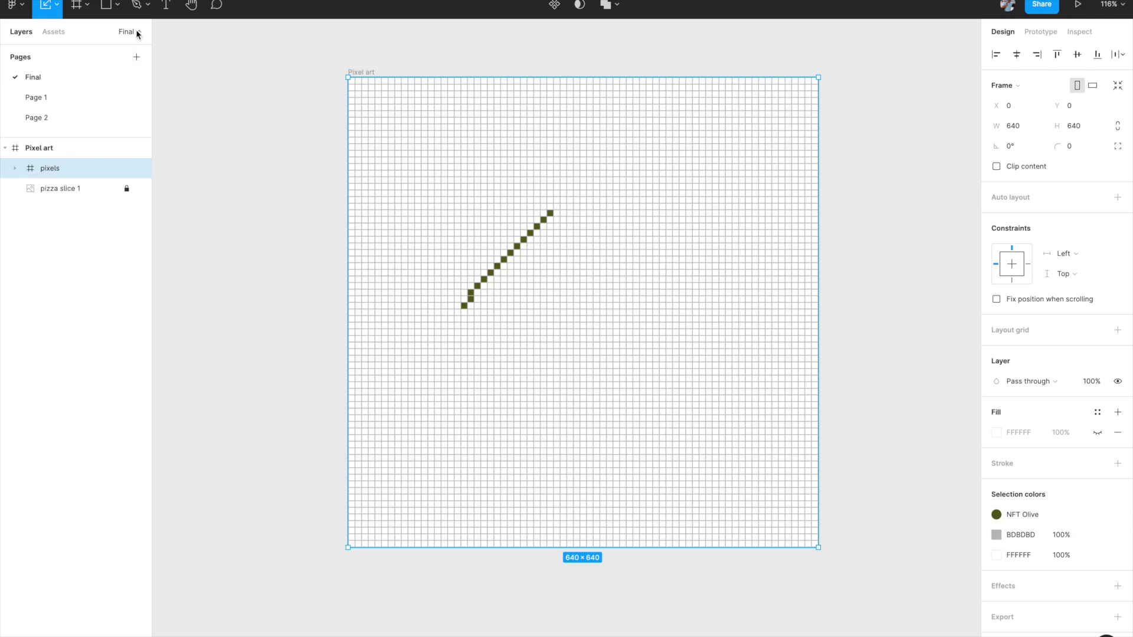
click(56, 97)
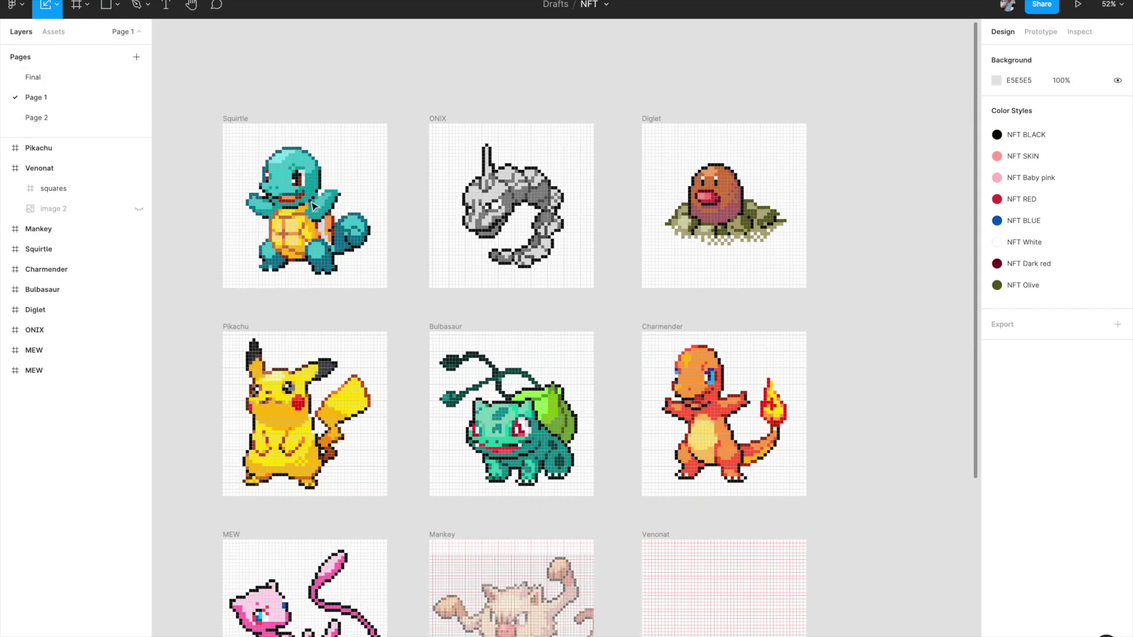
scroll(220, 227, up, 5)
key(ctrl+backslash)
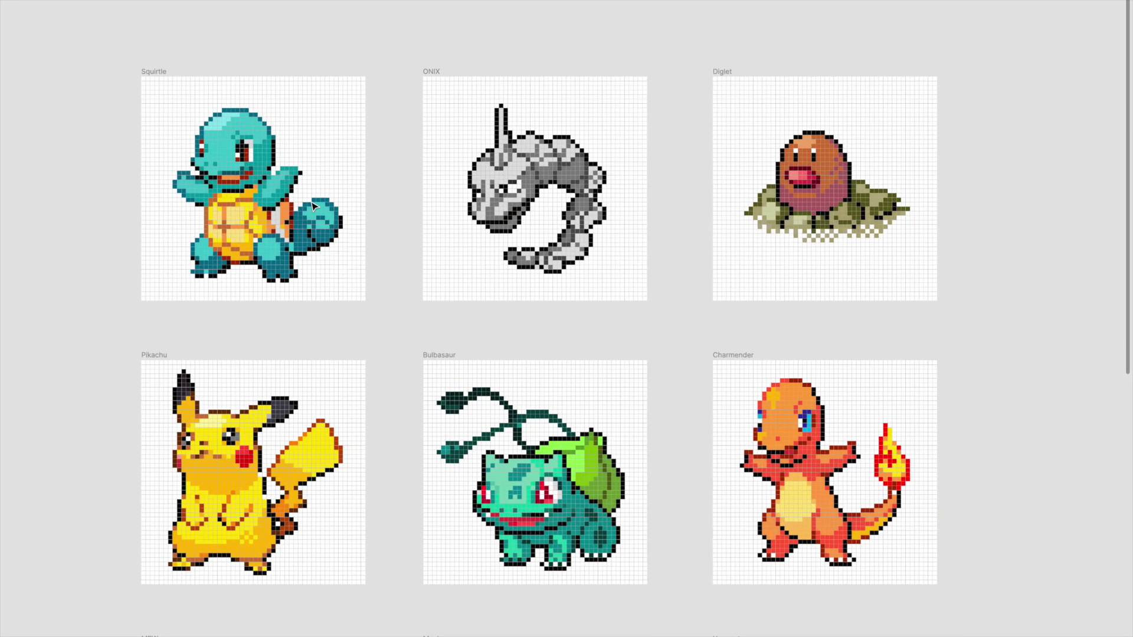
scroll(313, 205, up, 2)
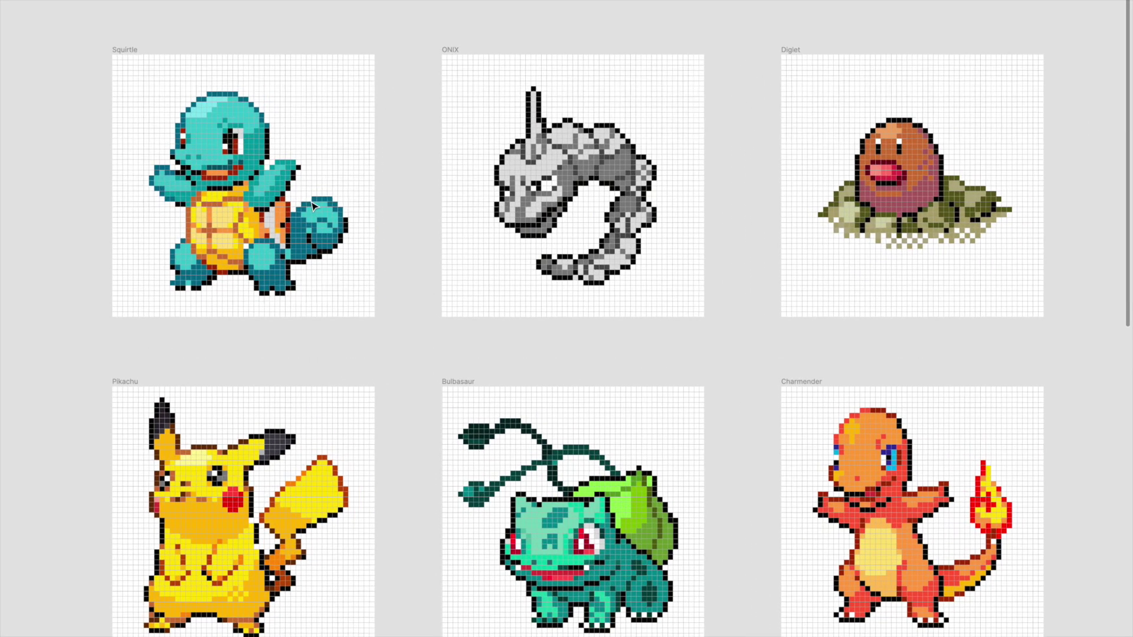
scroll(420, 153, down, 2)
scroll(420, 152, down, 1)
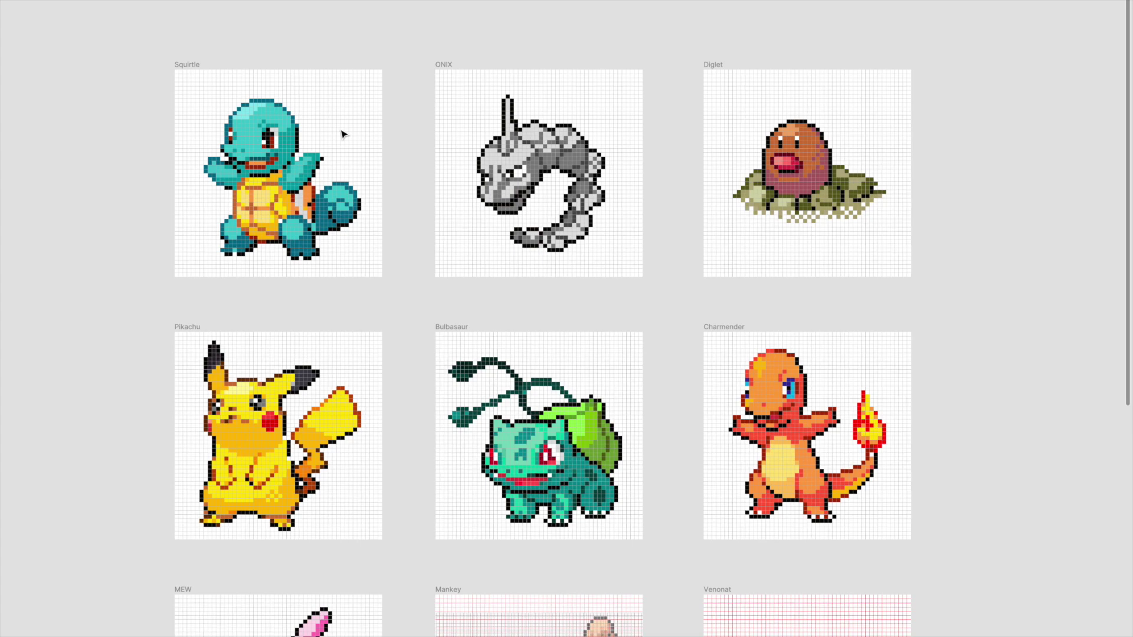
scroll(344, 134, down, 2)
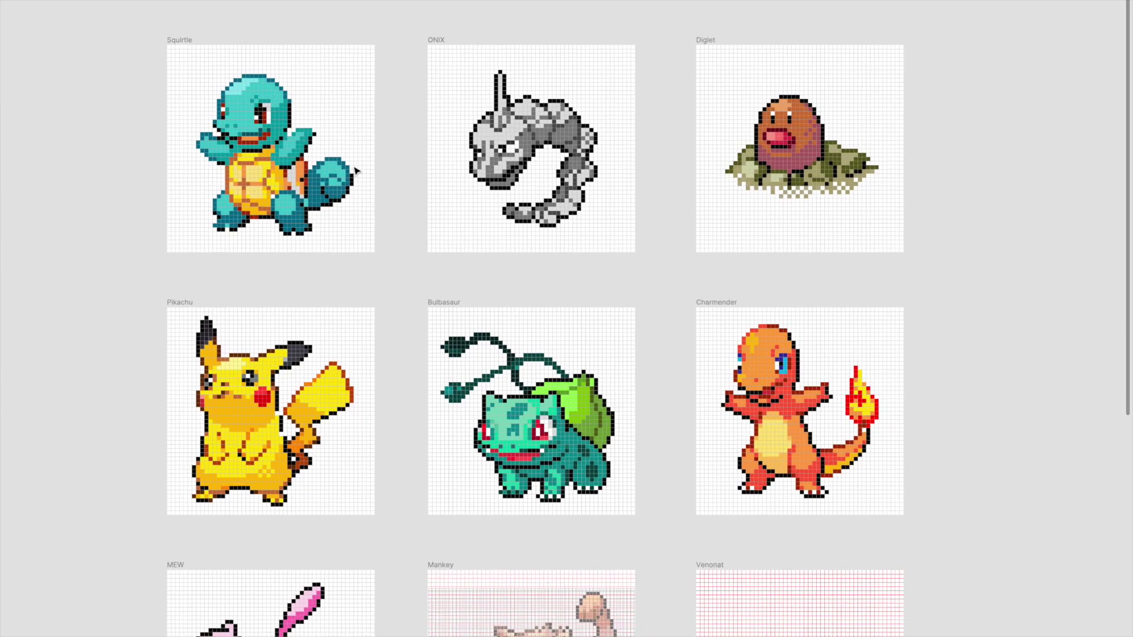
scroll(449, 443, down, 5)
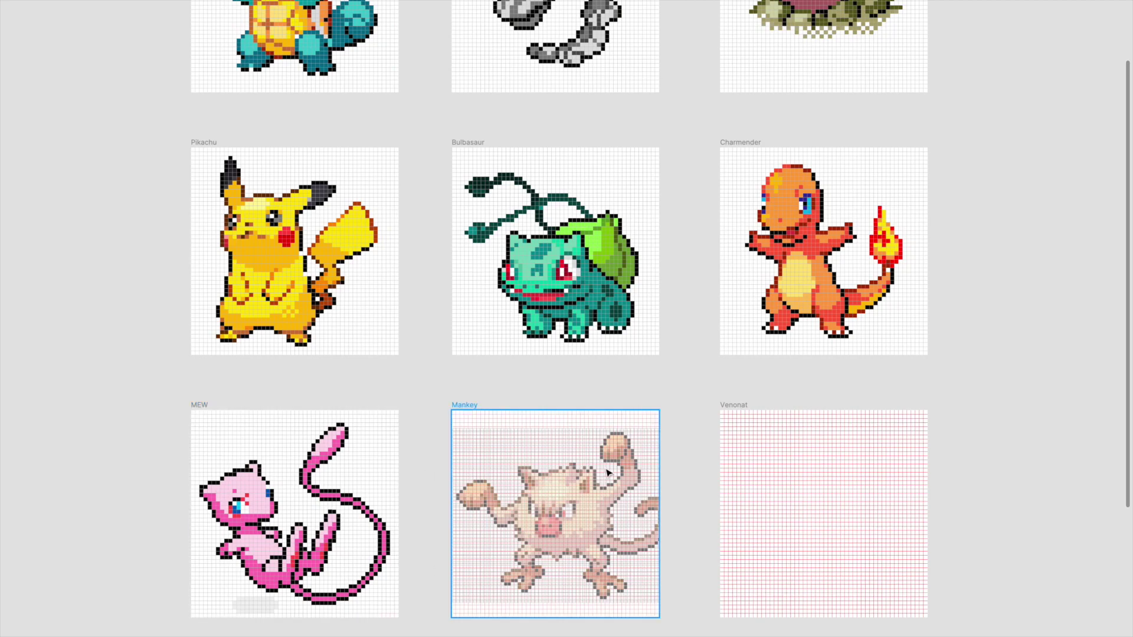
scroll(608, 473, up, 2)
scroll(661, 319, up, 2)
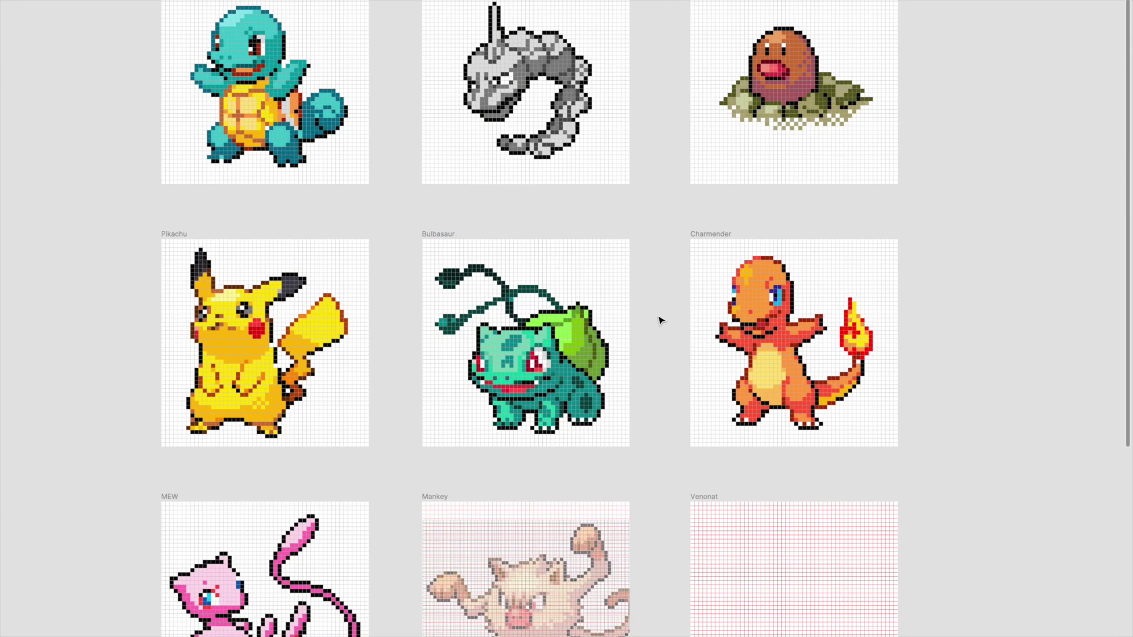
scroll(661, 321, up, 2)
scroll(660, 320, up, 1)
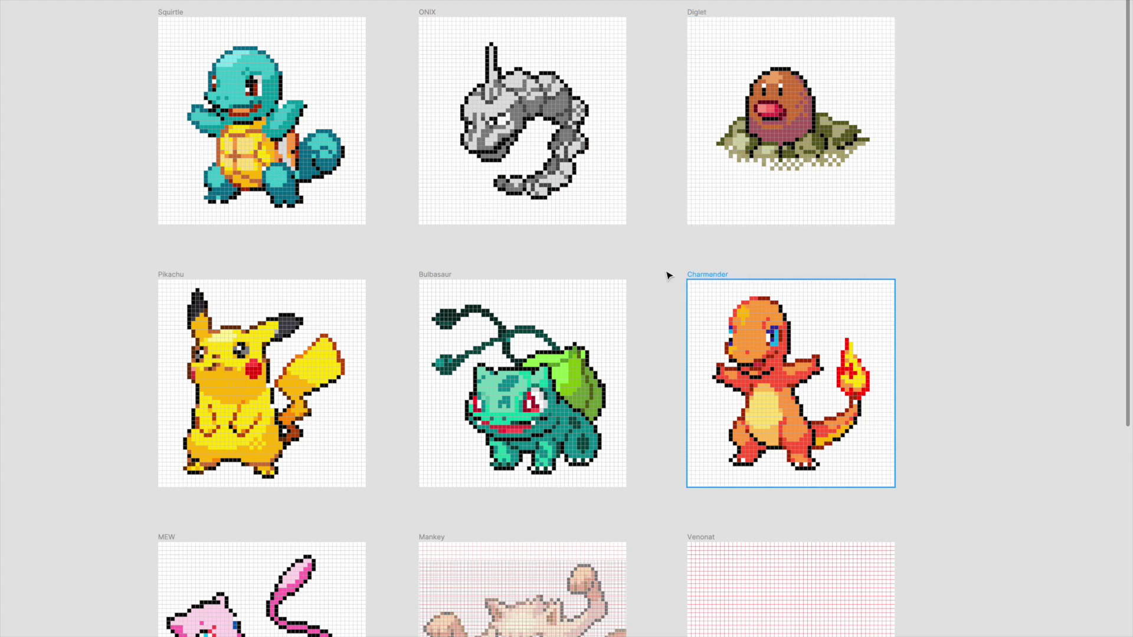
scroll(474, 291, down, 3)
scroll(474, 291, up, 3)
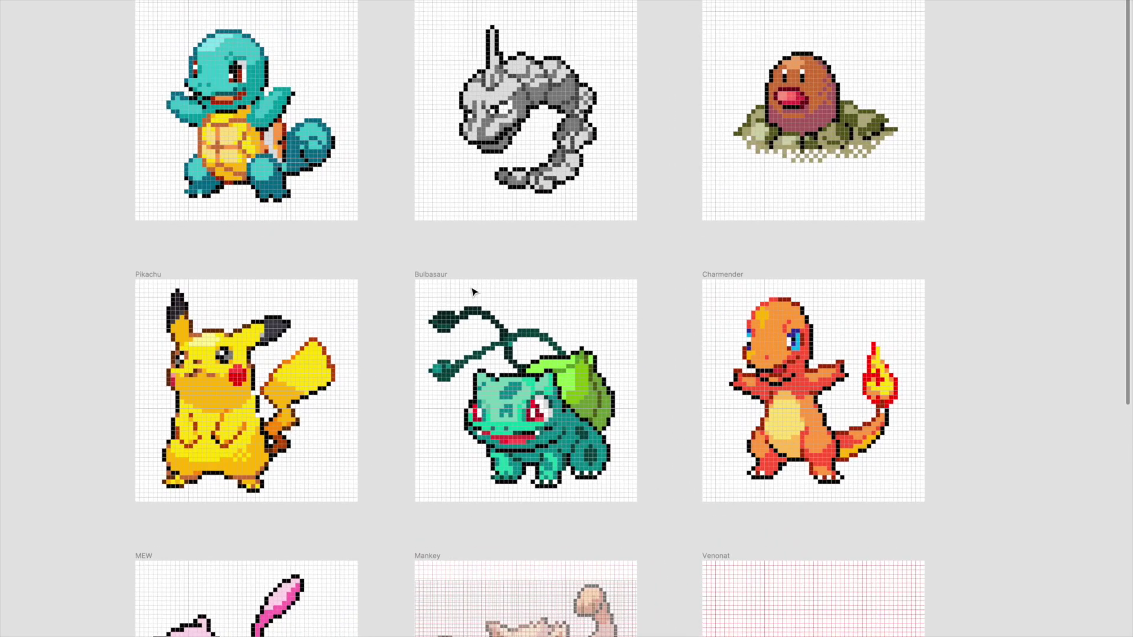
key(ctrl+backslash)
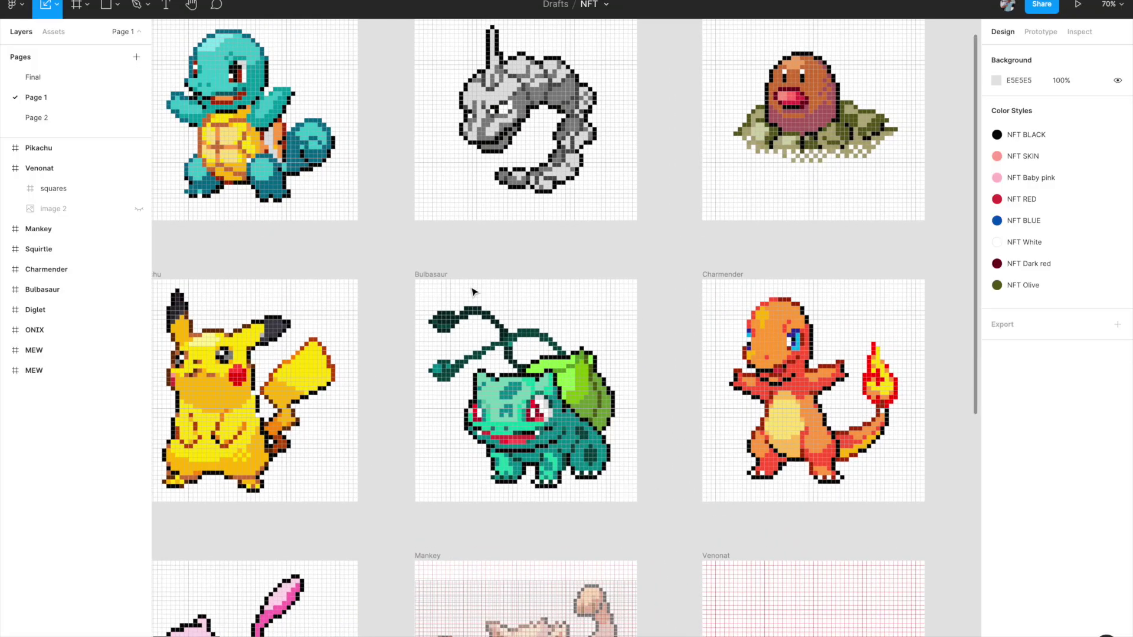
scroll(568, 259, down, 3)
scroll(568, 259, up, 1)
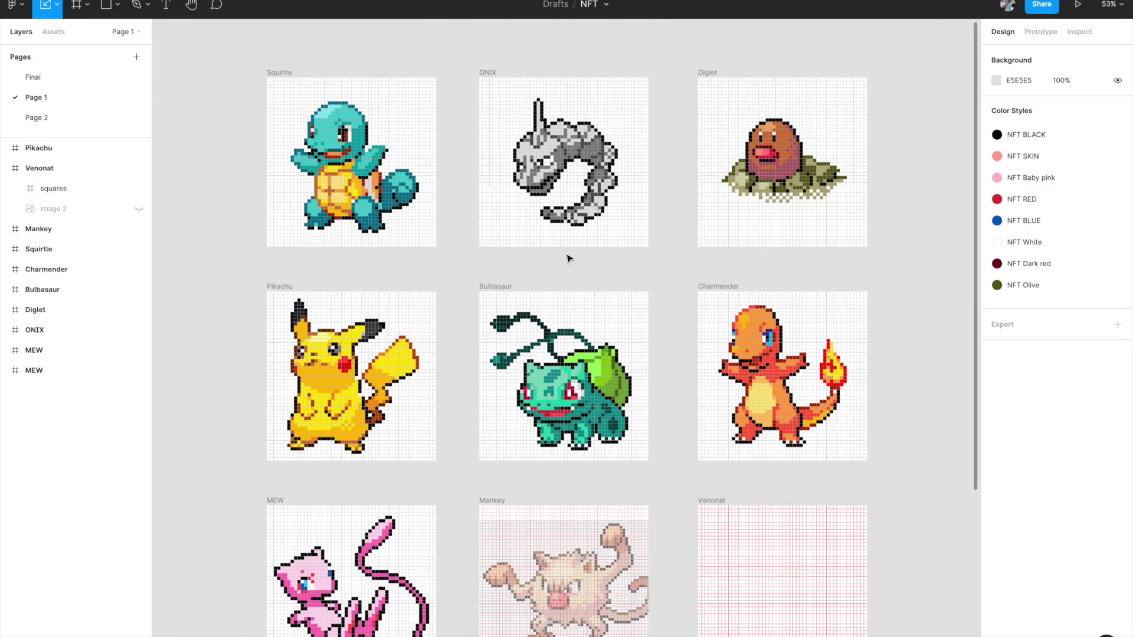